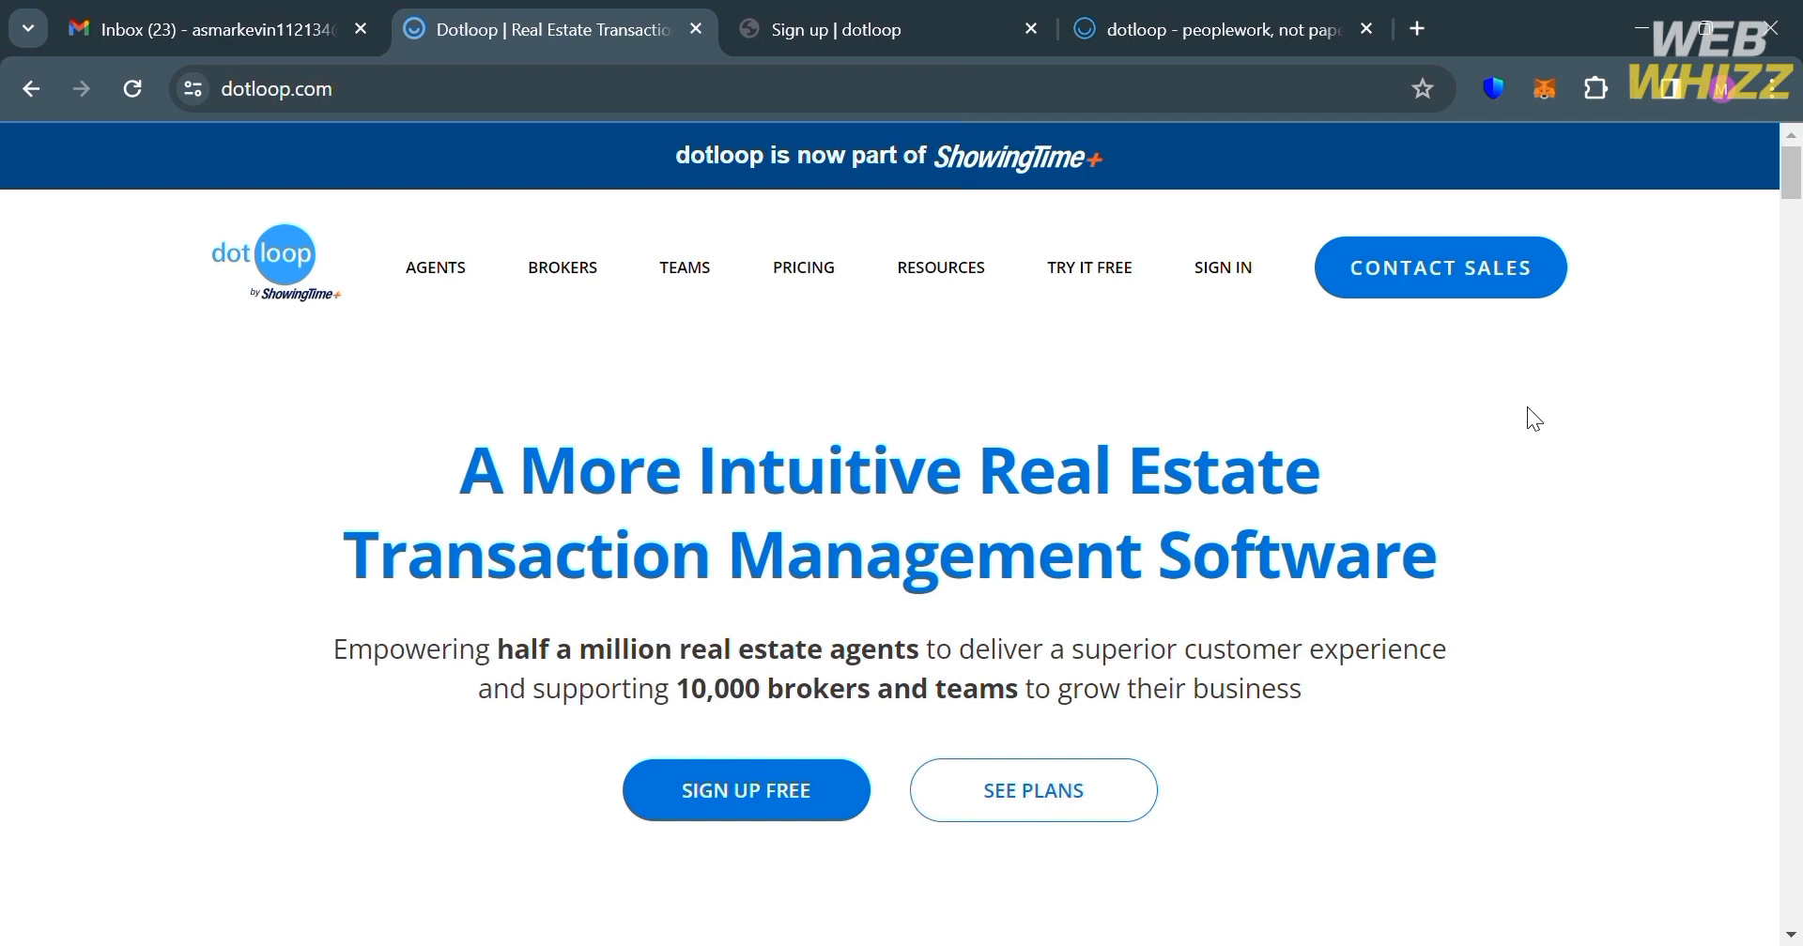
Step: Scroll down through the dotloop page and back up to the top
scroll(1527, 454, "down", 8)
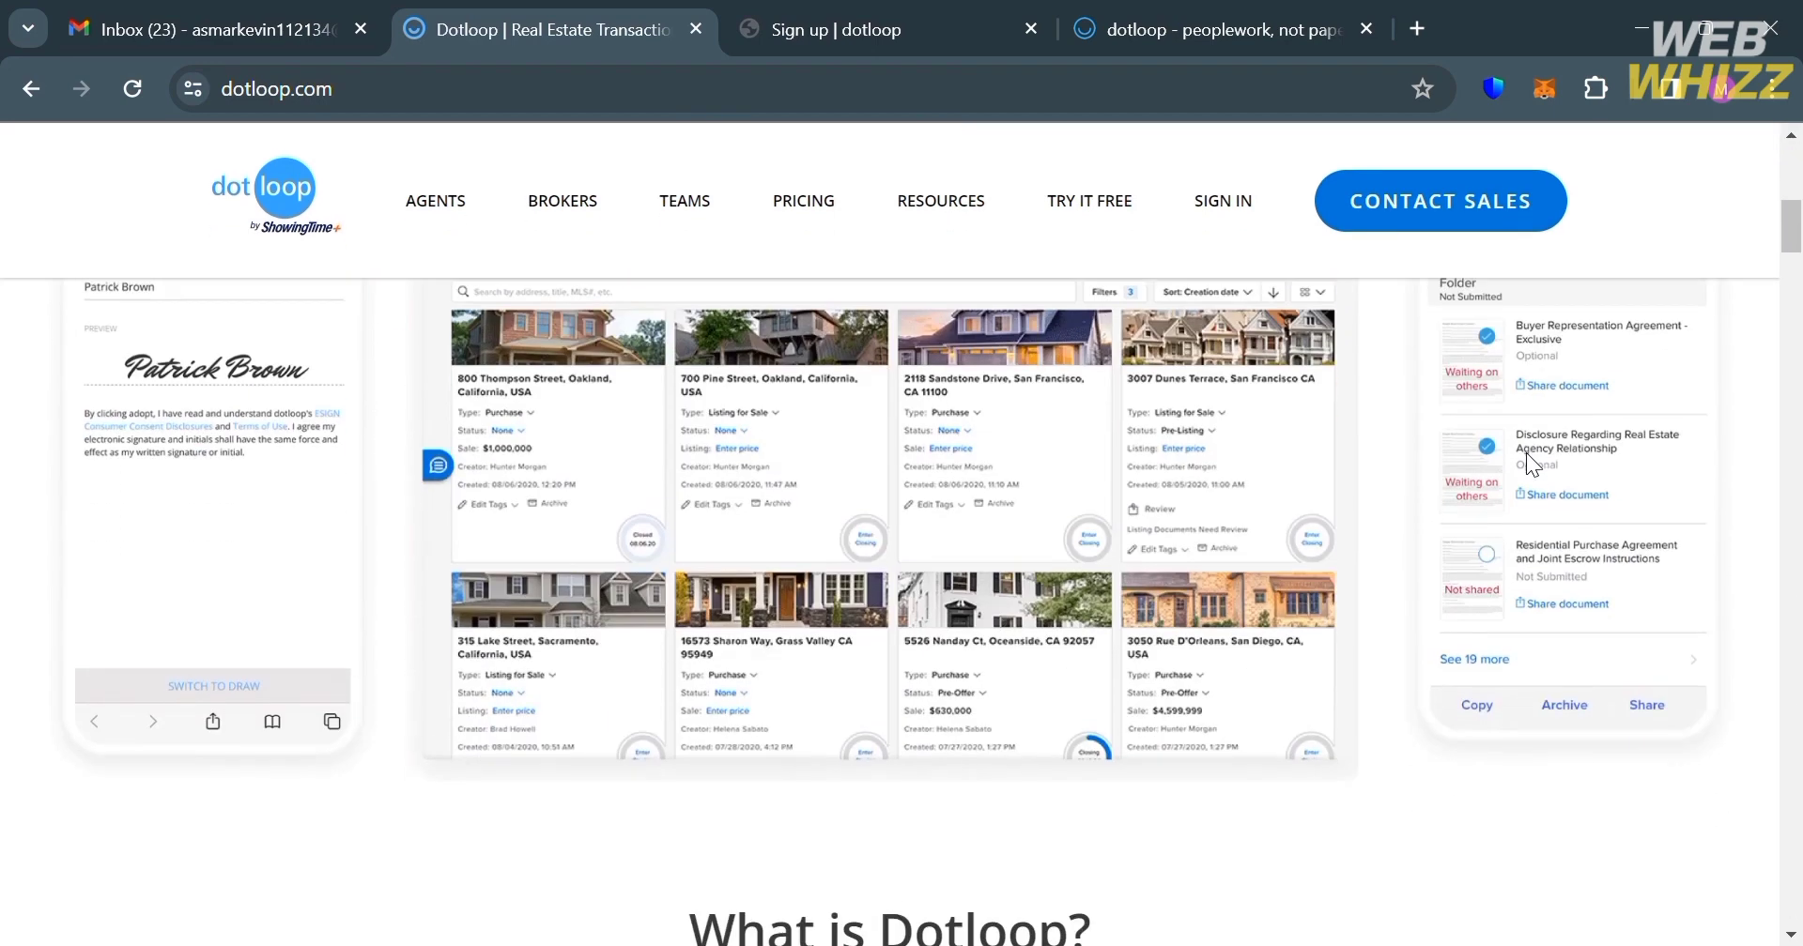
scroll(1527, 454, "down", 4)
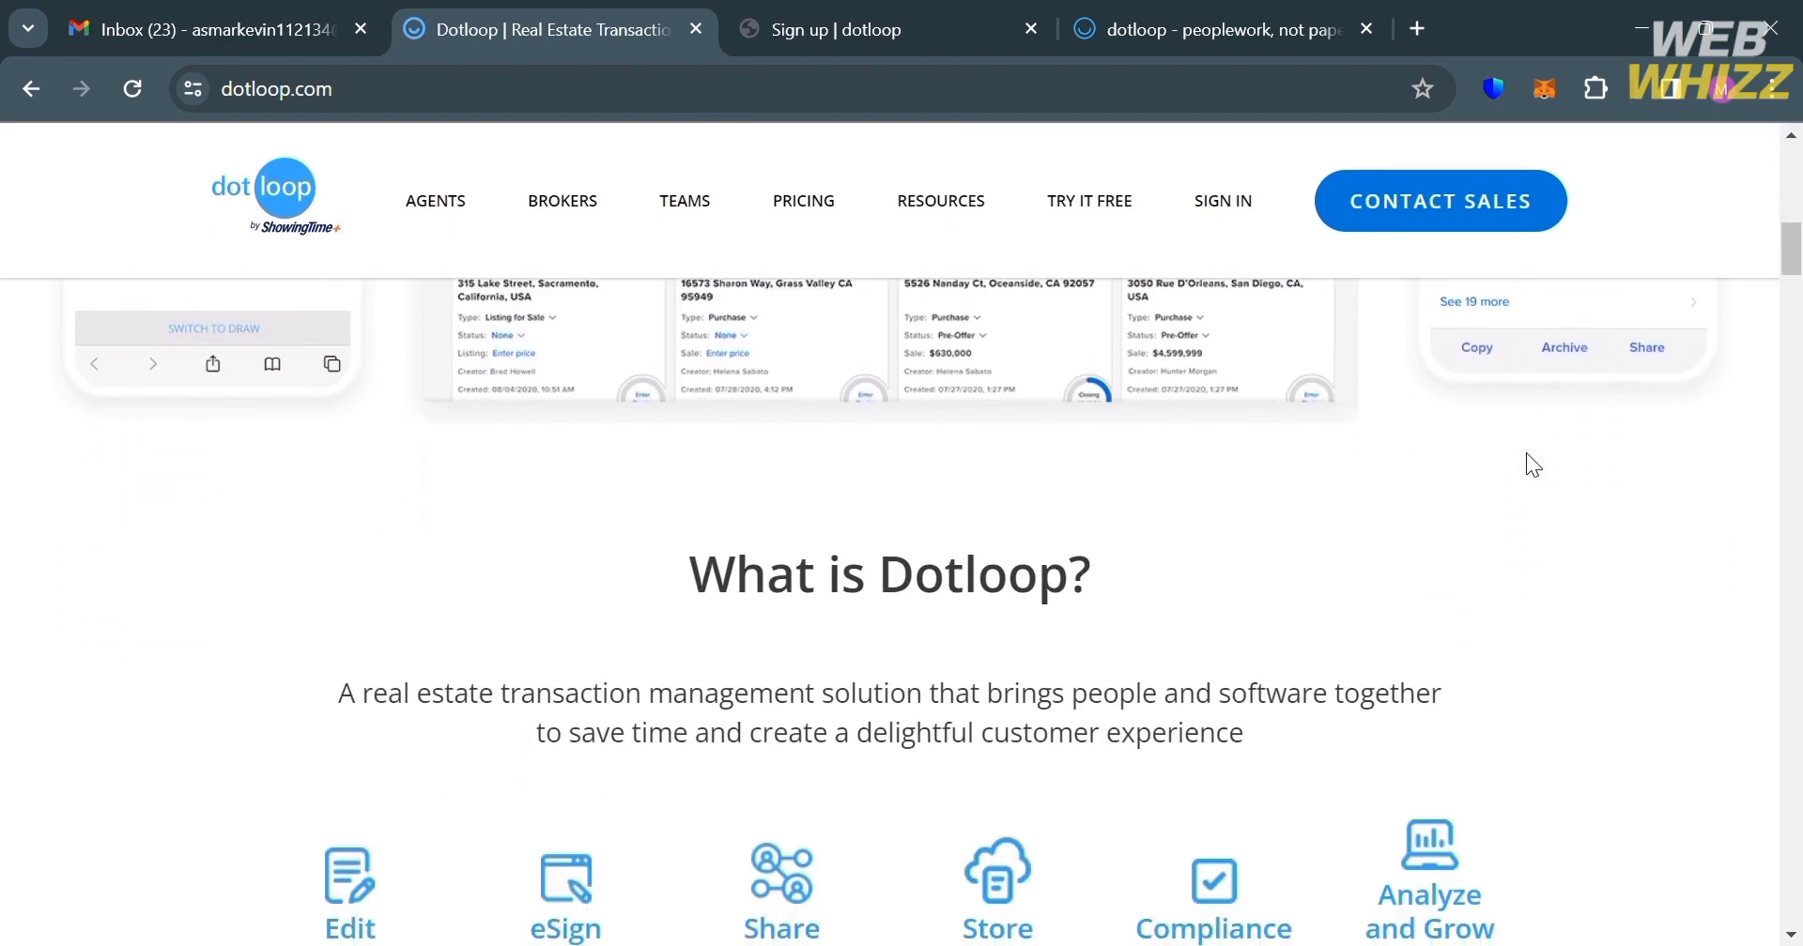
scroll(1525, 453, "down", 3)
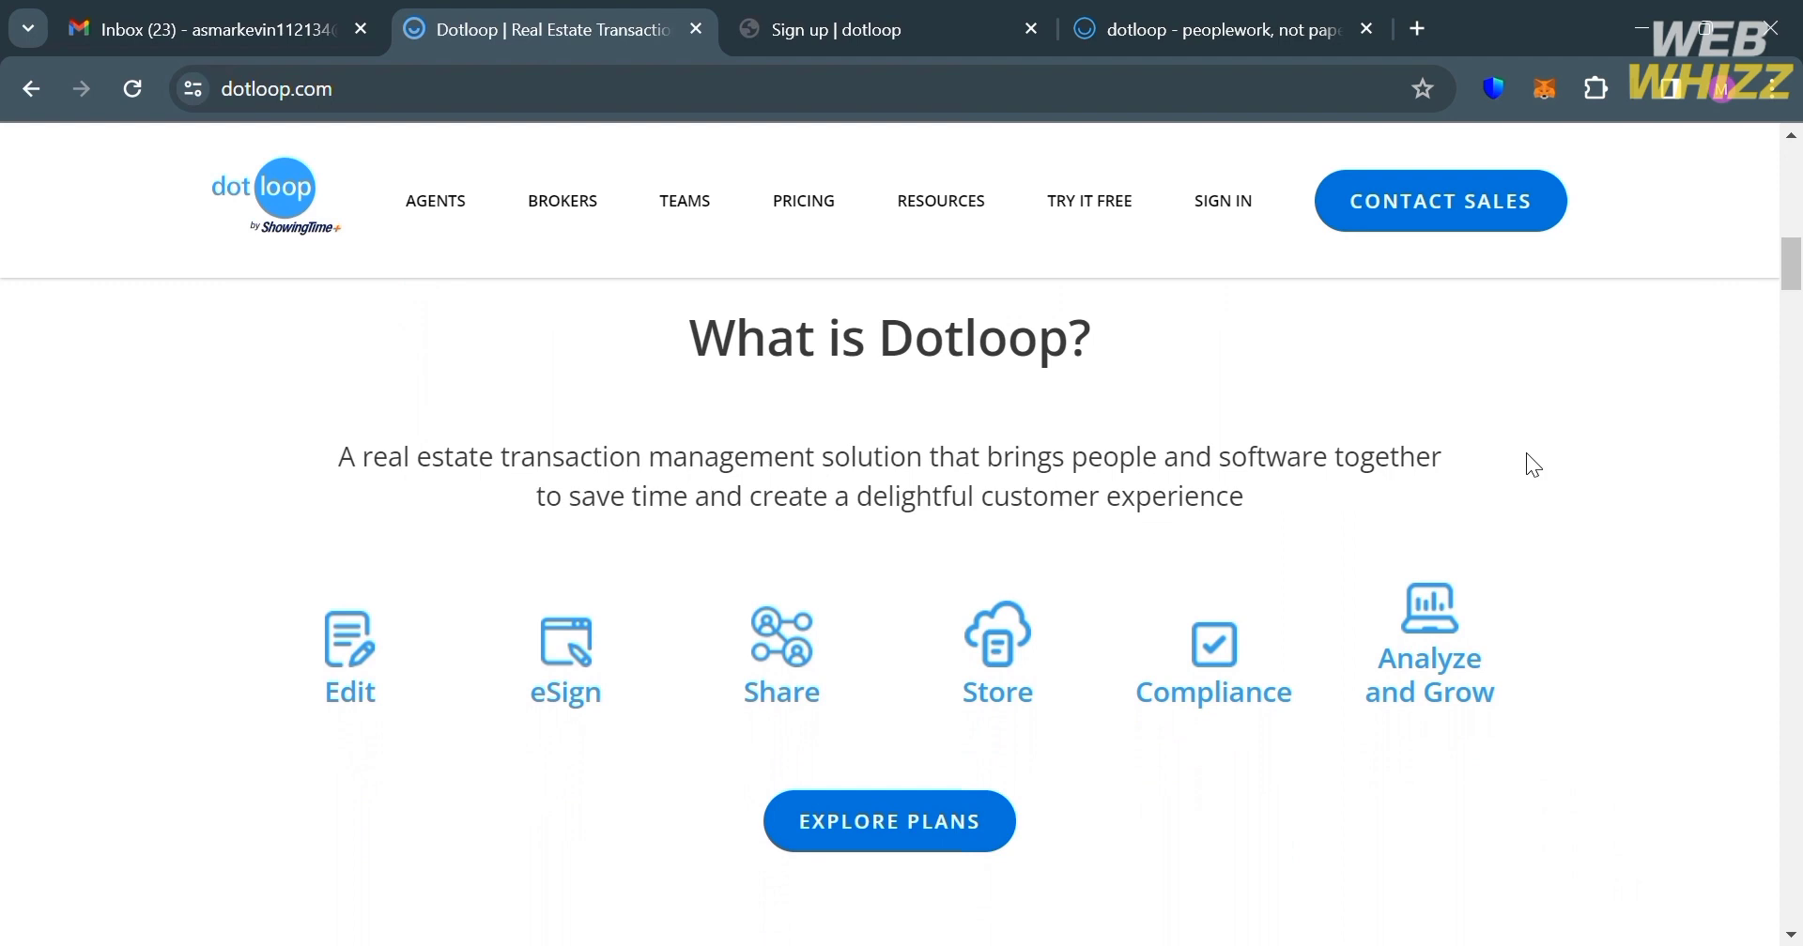
scroll(1525, 452, "down", 3)
scroll(1524, 453, "down", 2)
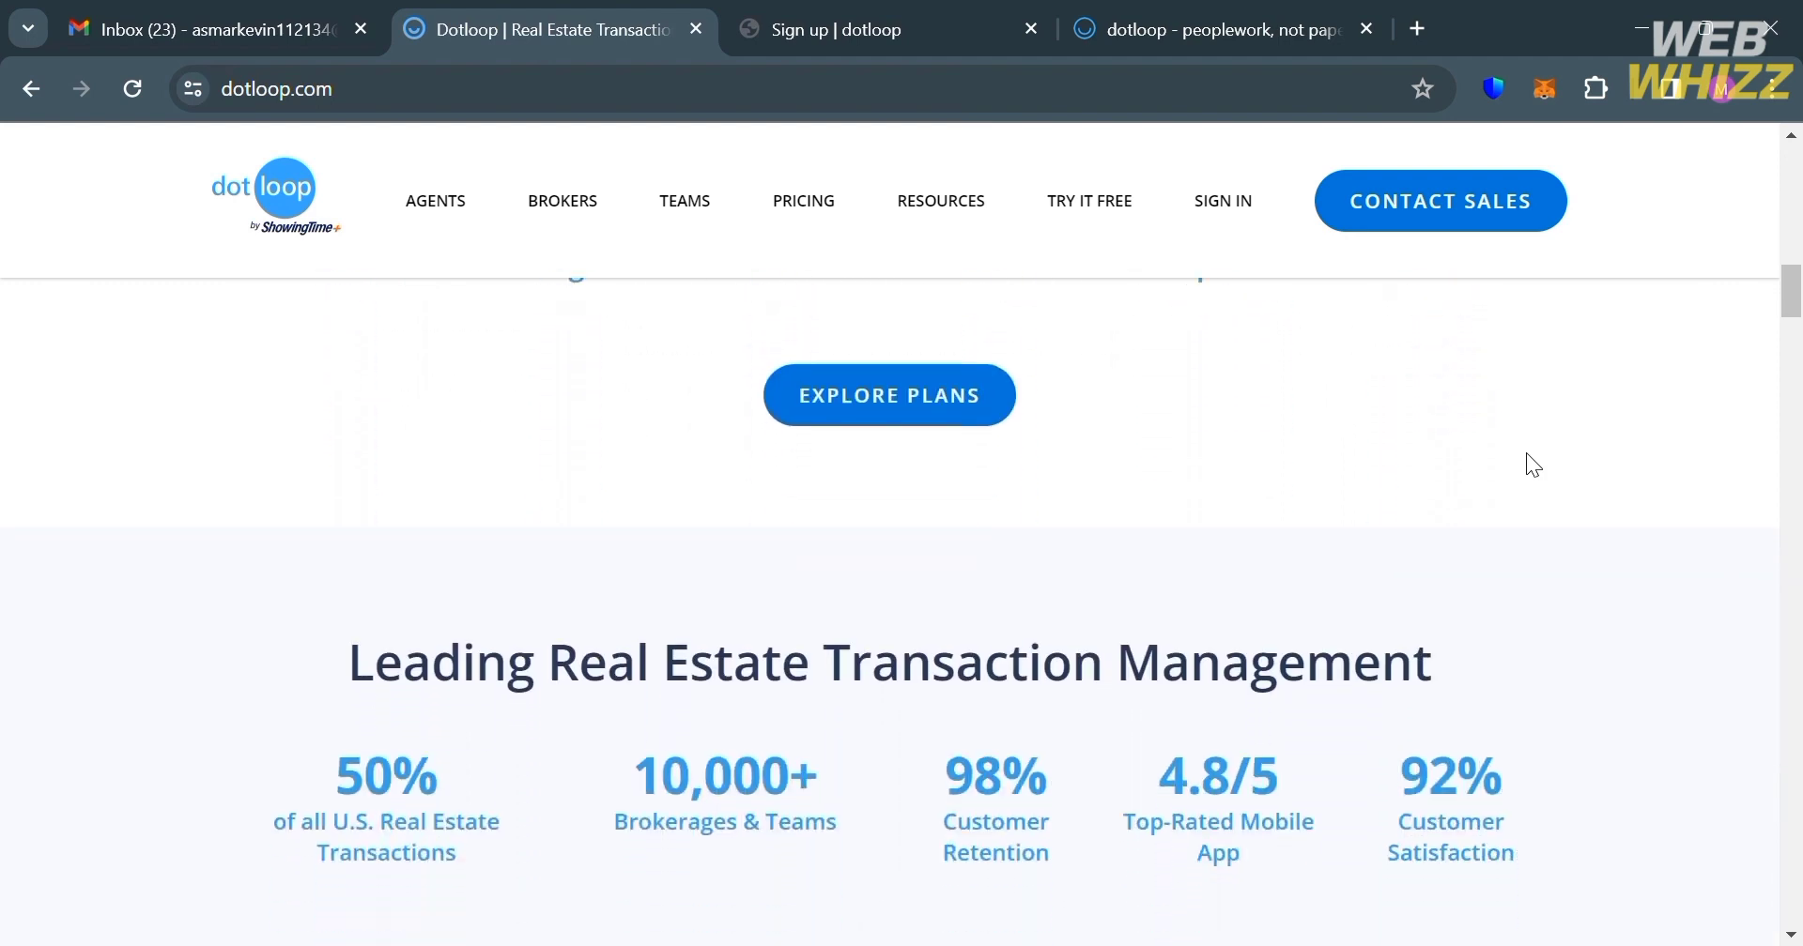
scroll(1525, 452, "down", 7)
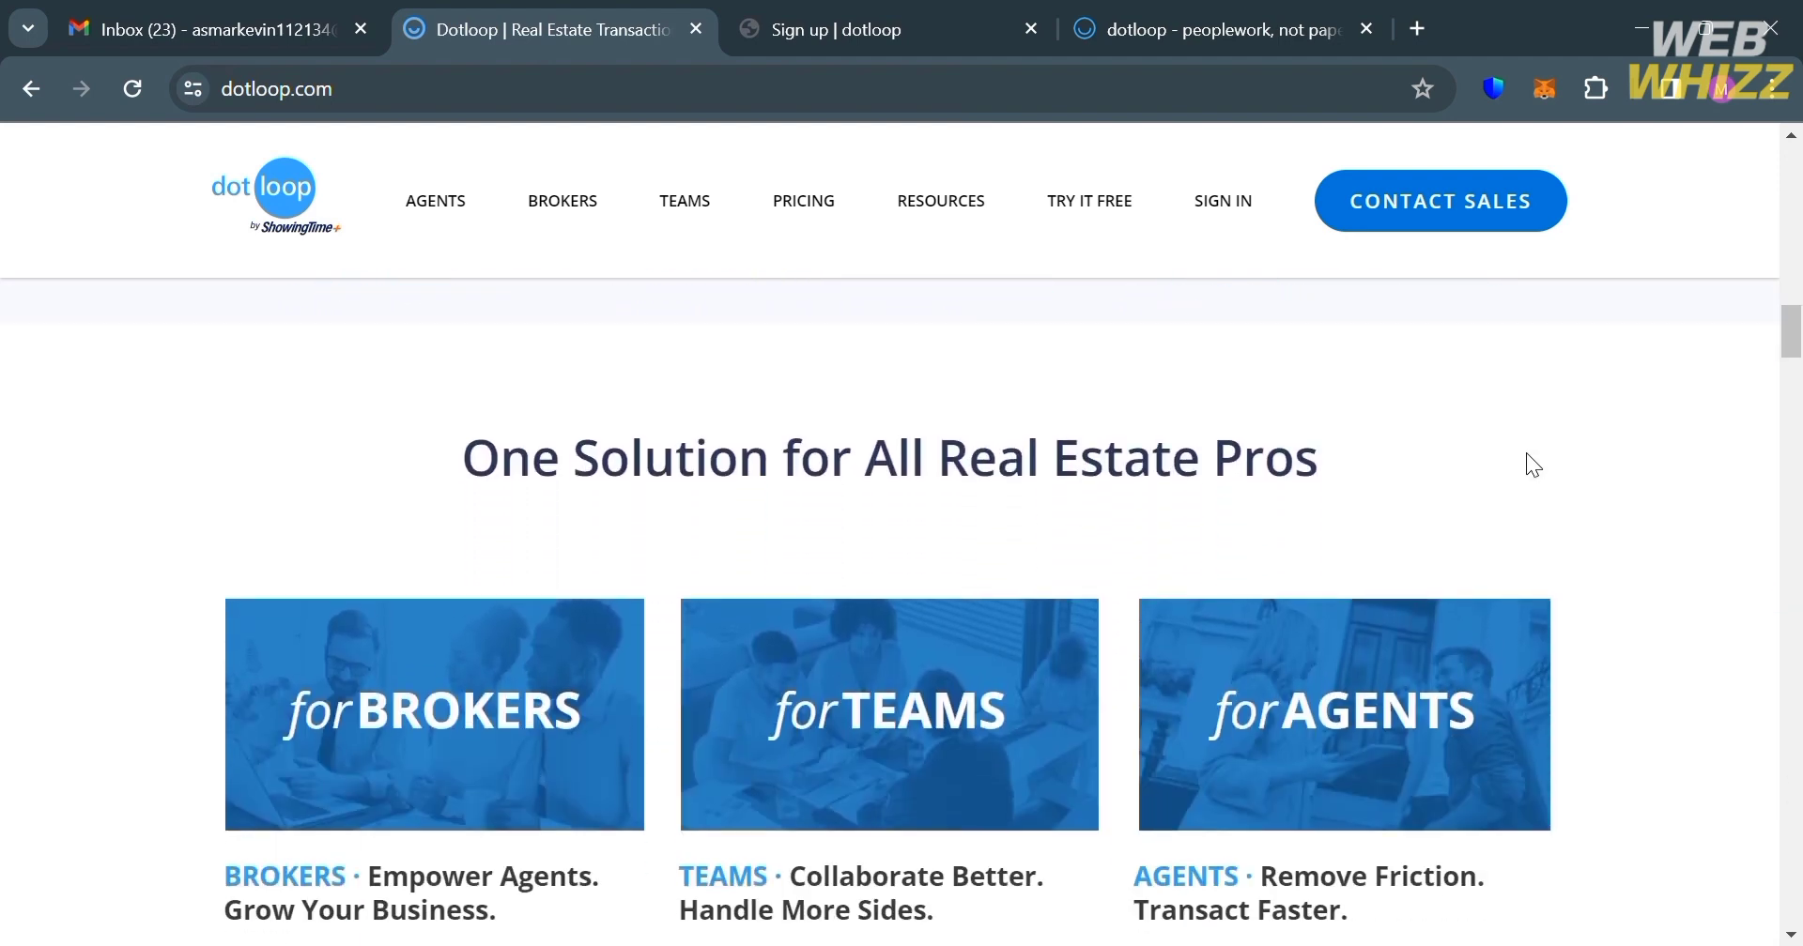
scroll(1525, 460, "down", 6)
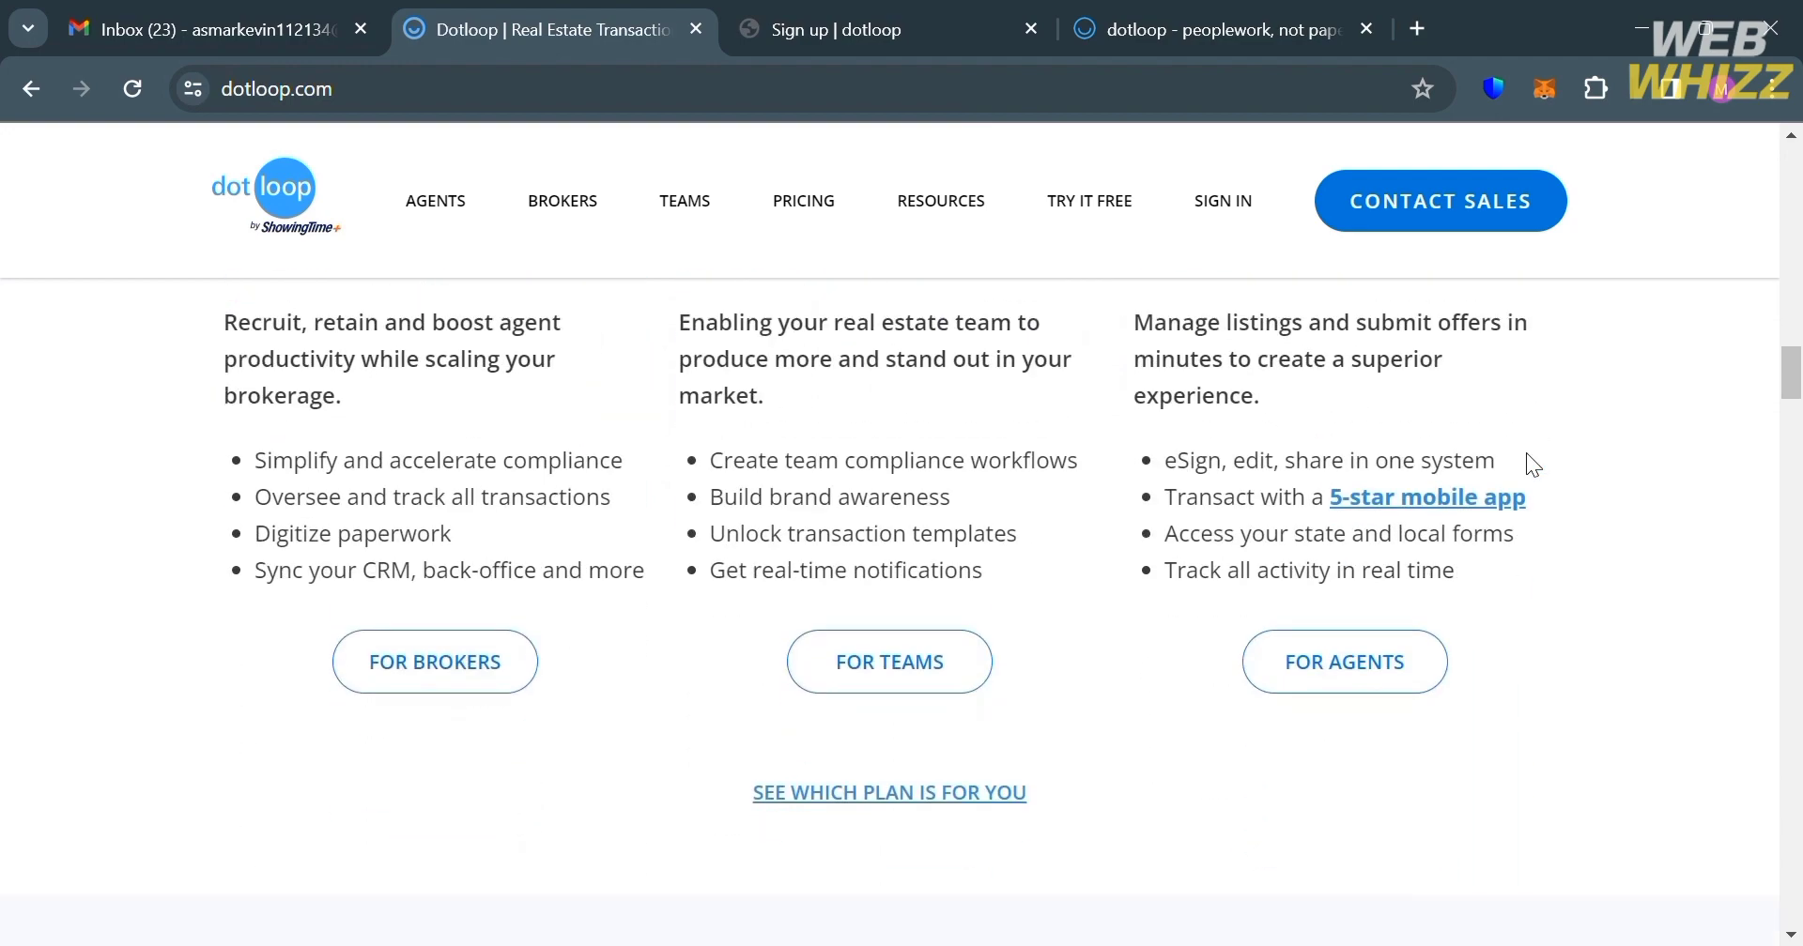
scroll(1532, 464, "down", 7)
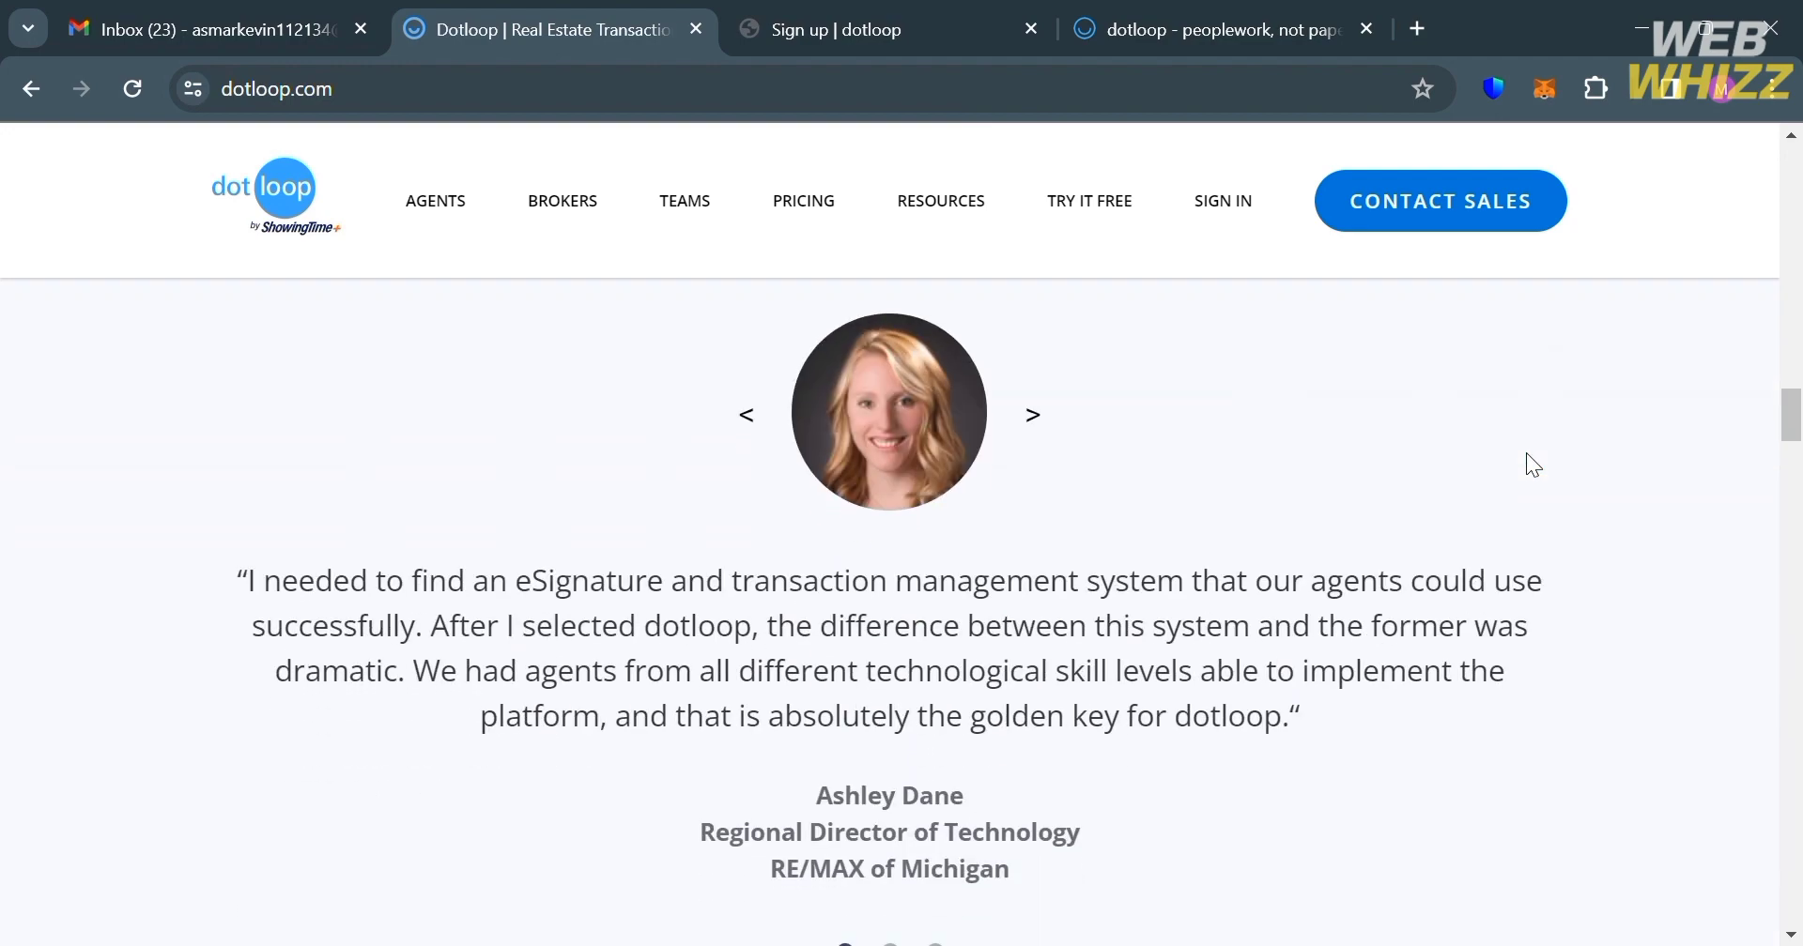
scroll(1526, 455, "down", 15)
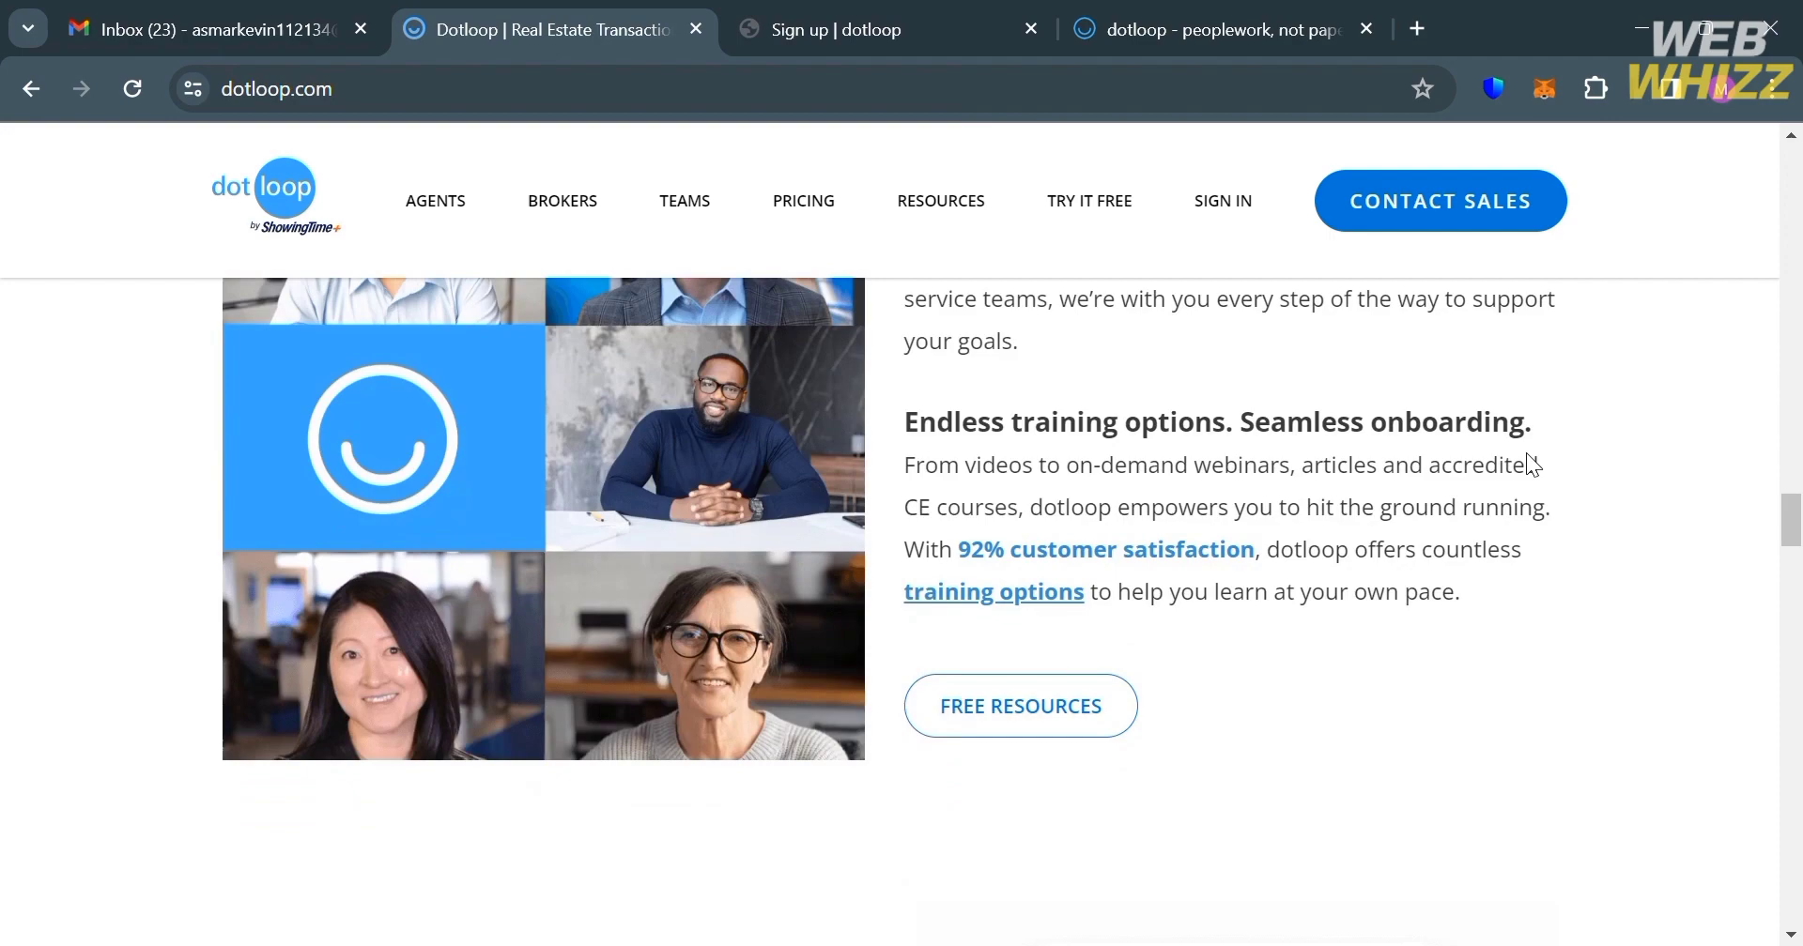
scroll(1530, 463, "down", 18)
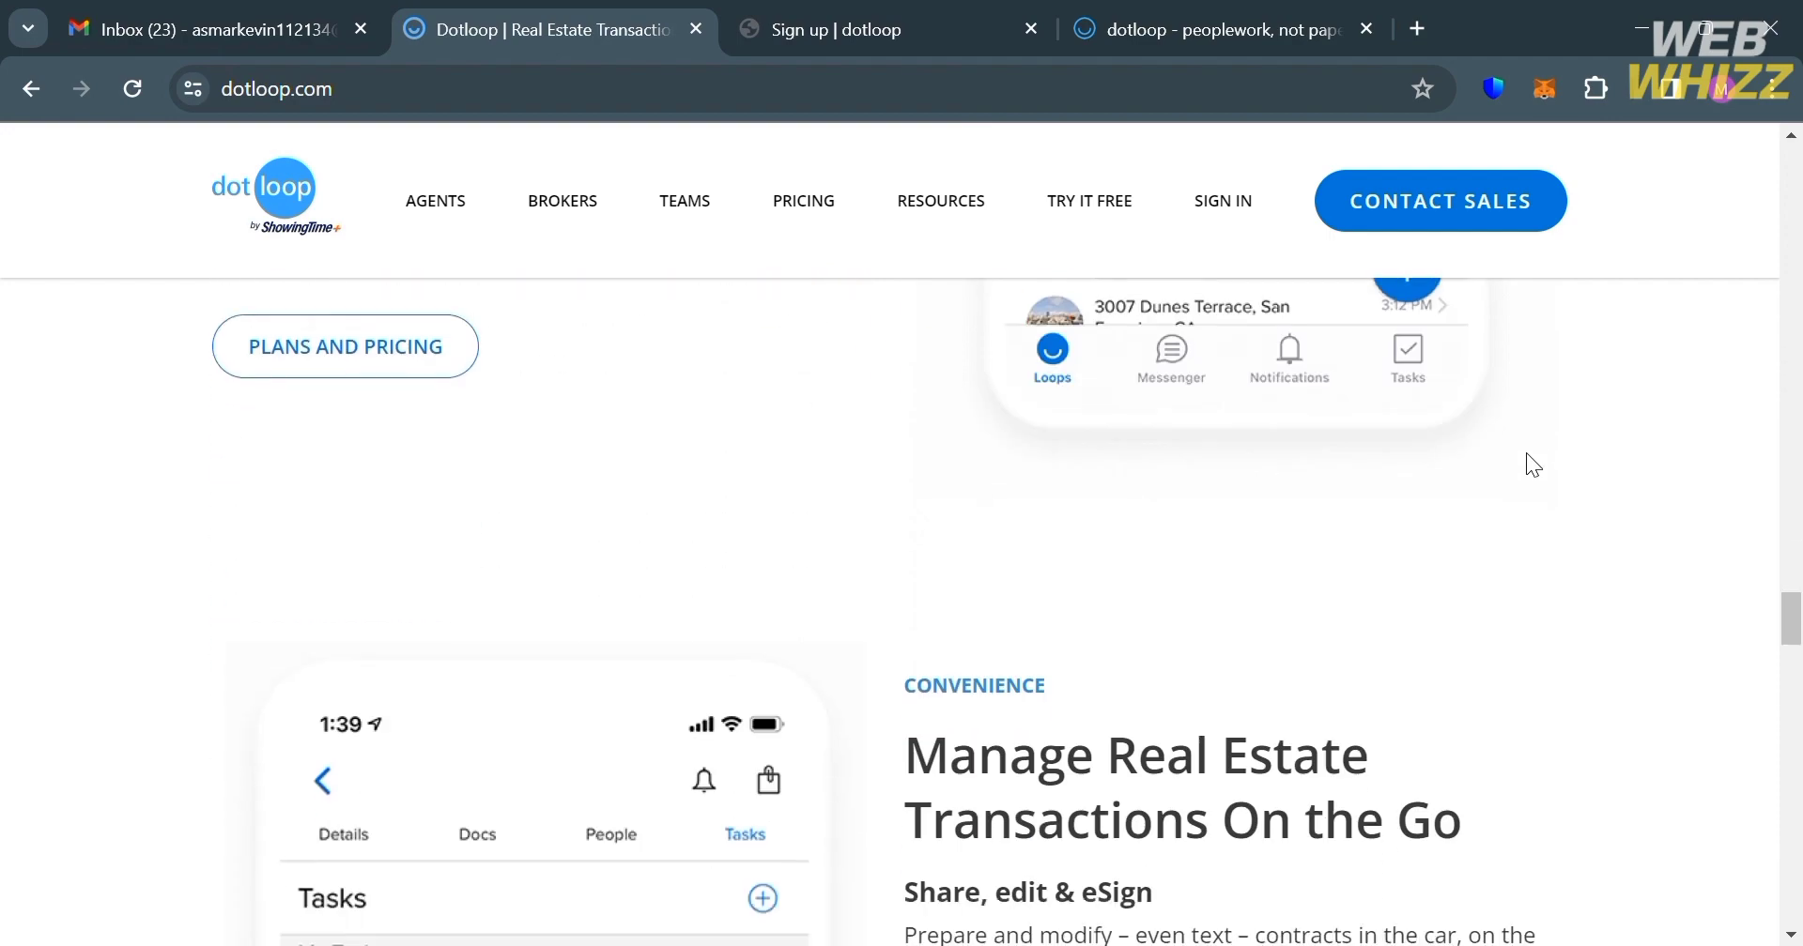
scroll(1532, 463, "down", 12)
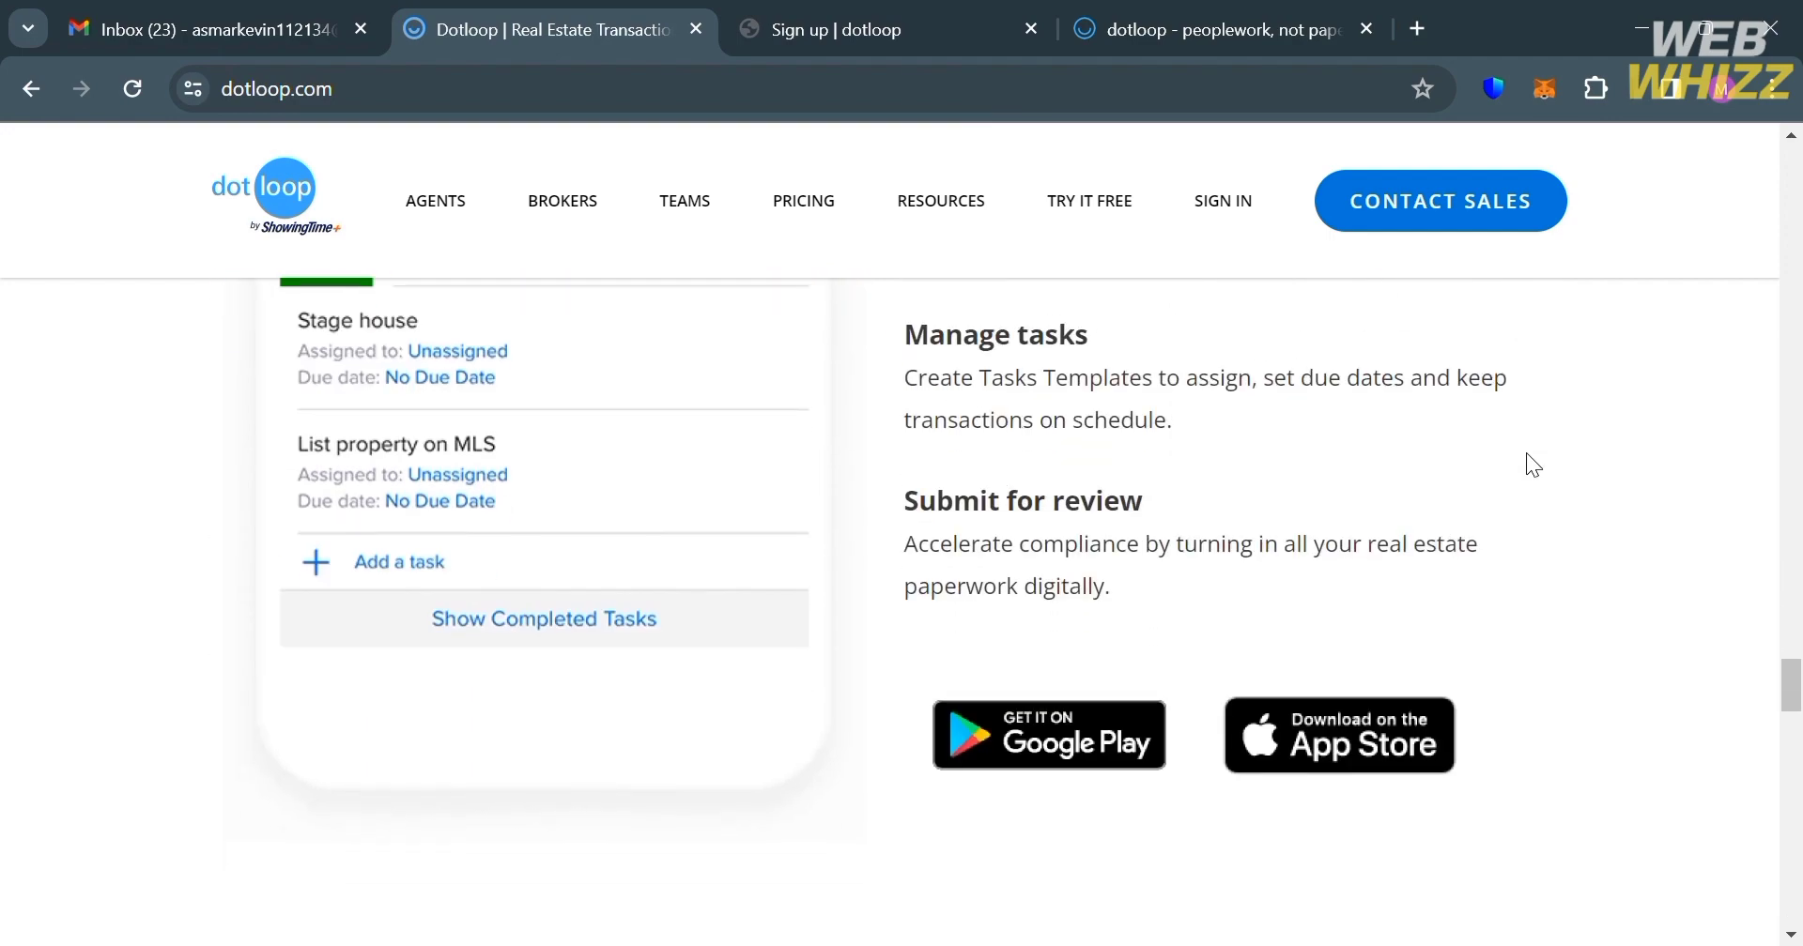
scroll(1532, 463, "down", 14)
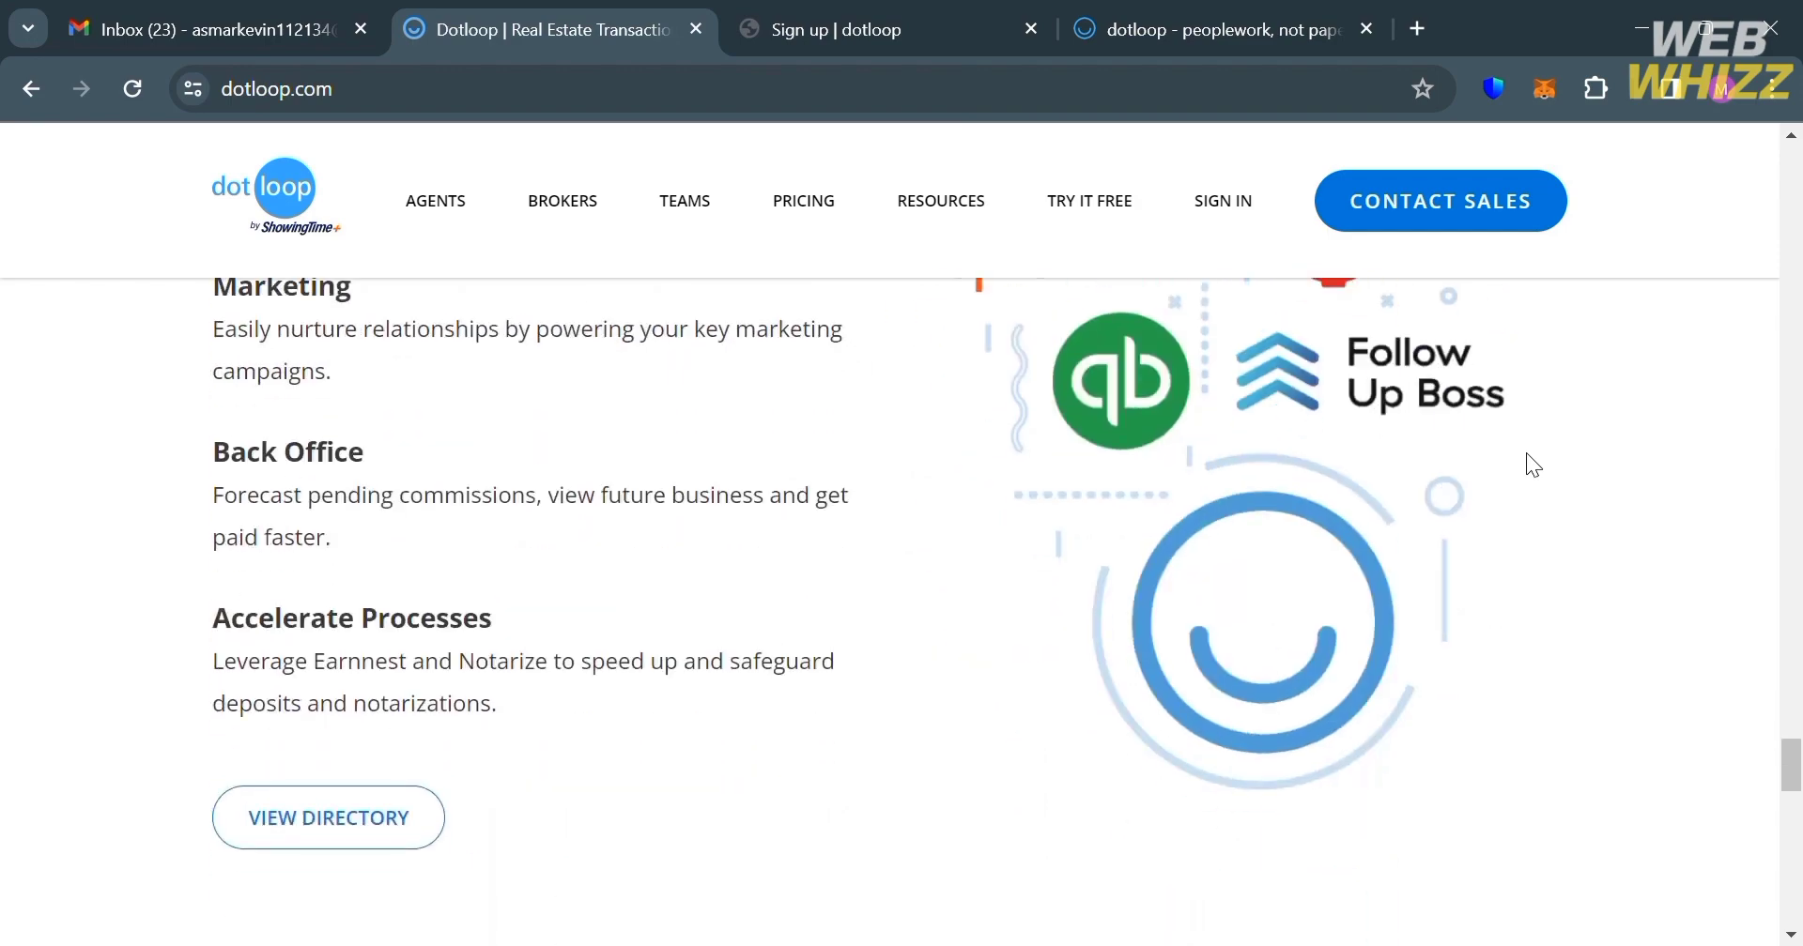
scroll(1532, 464, "down", 14)
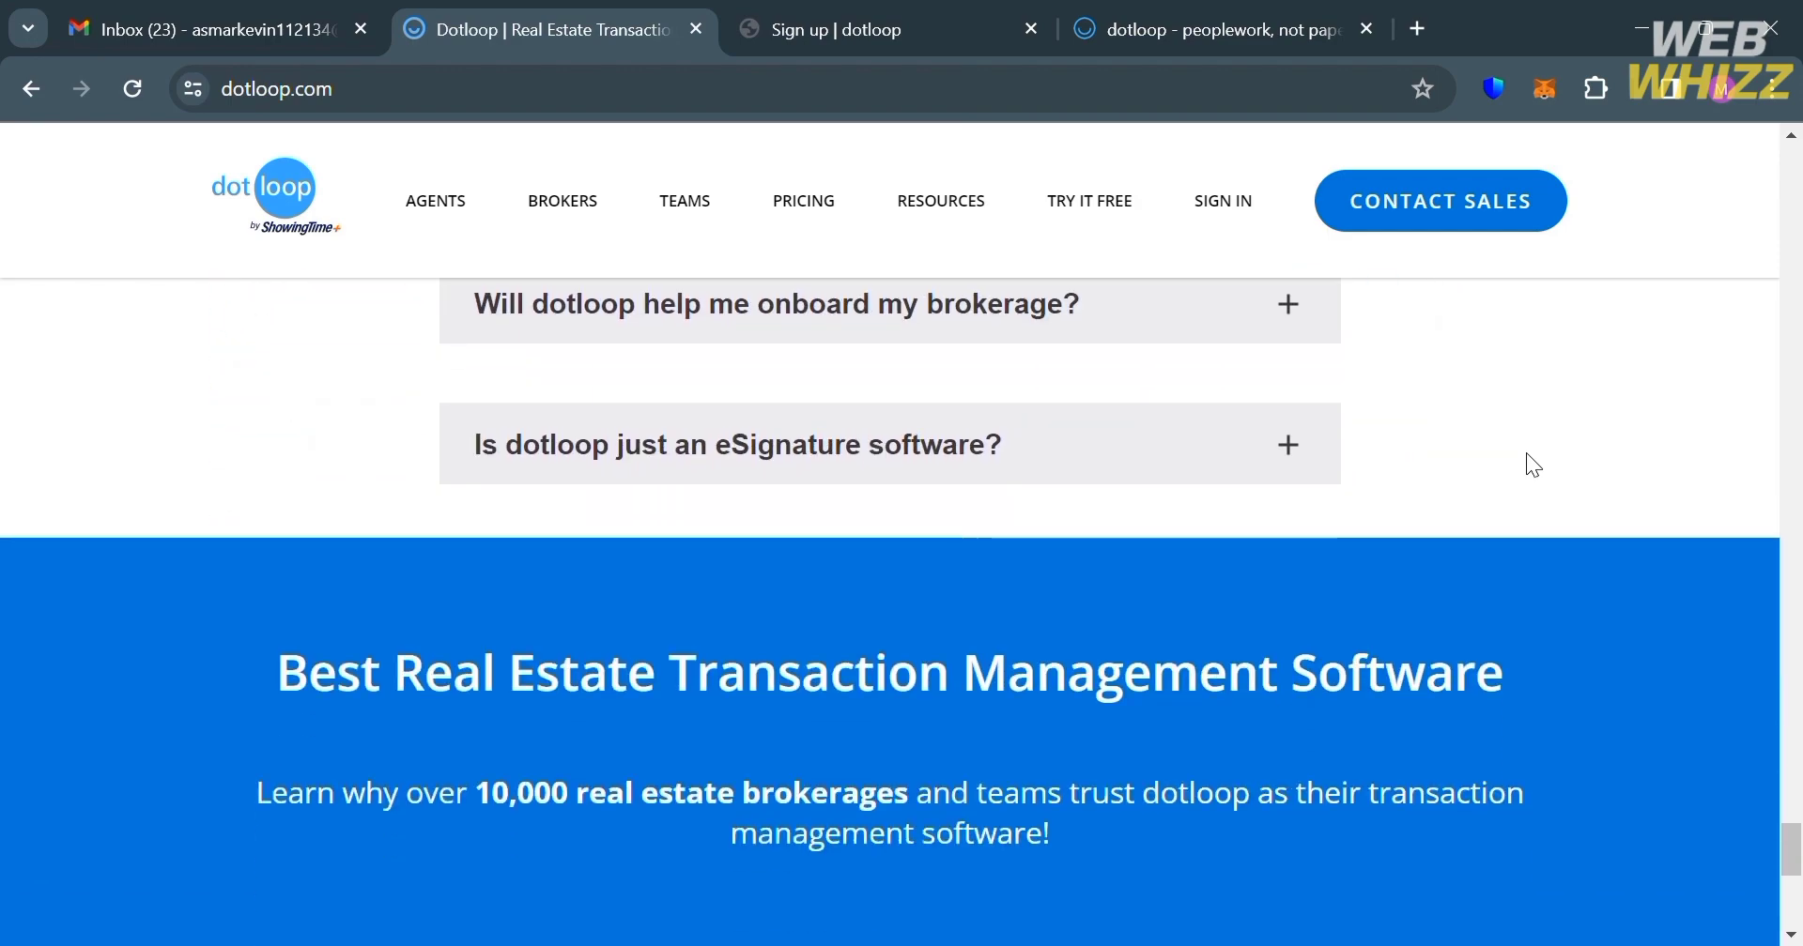
scroll(1528, 460, "down", 8)
scroll(1529, 460, "up", 6)
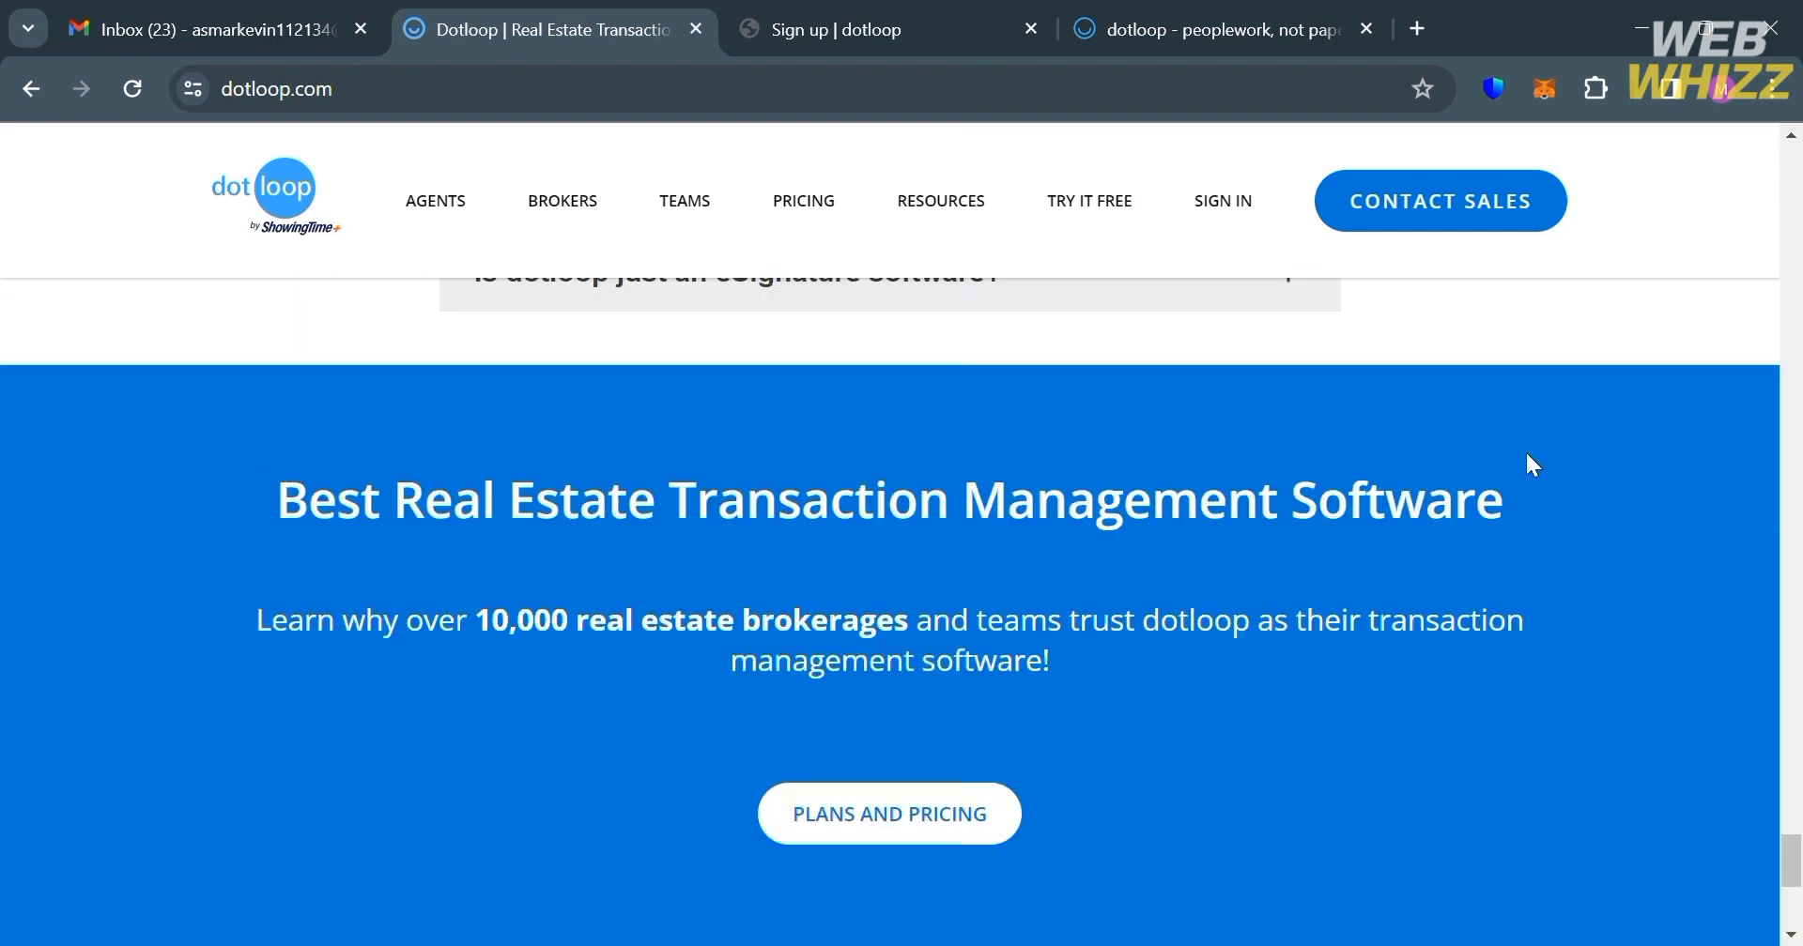
scroll(1532, 464, "up", 8)
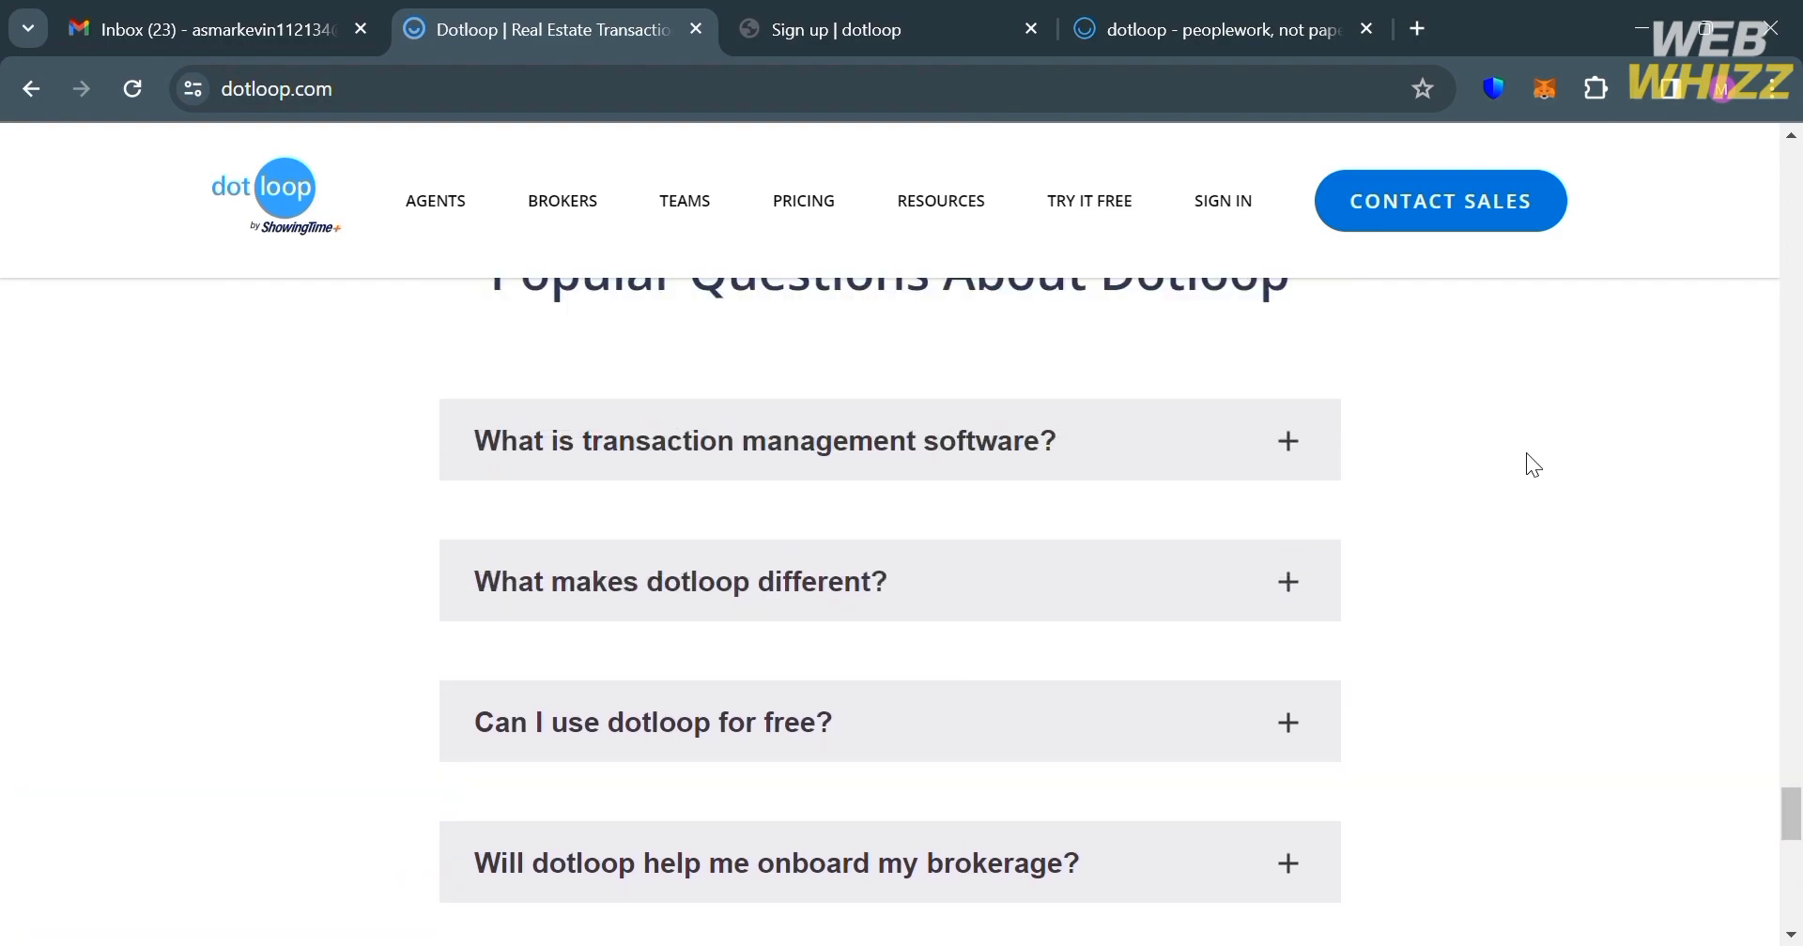
scroll(1532, 463, "up", 13)
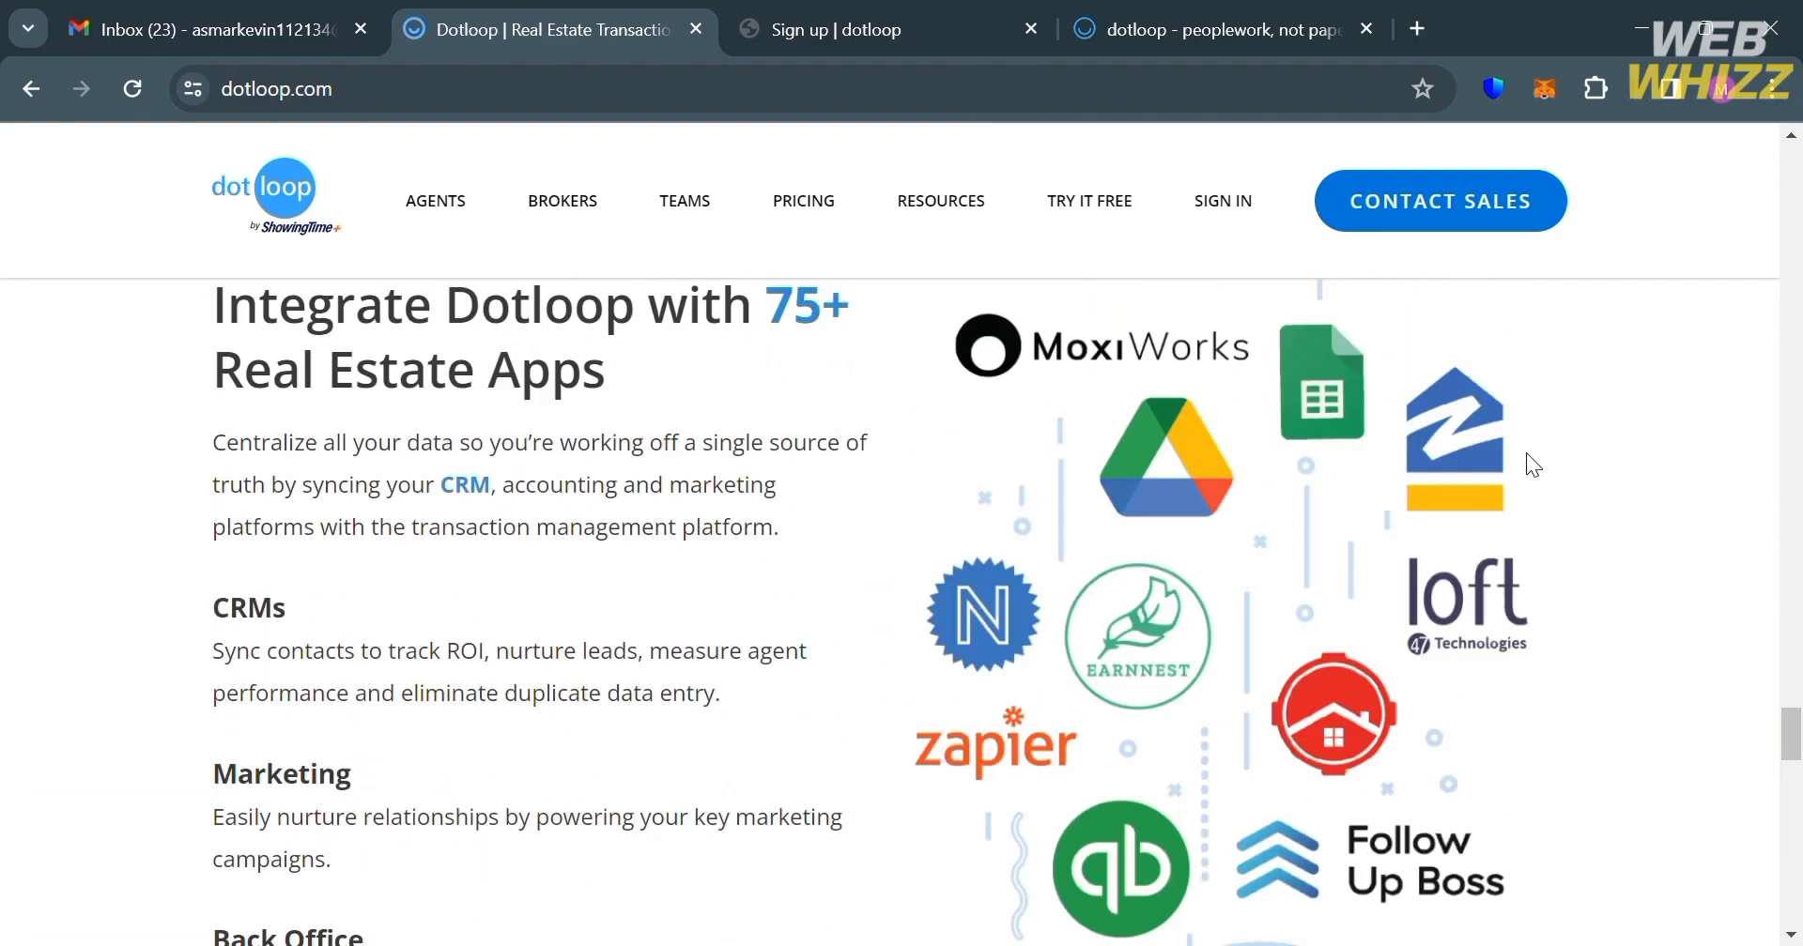
scroll(1532, 464, "up", 15)
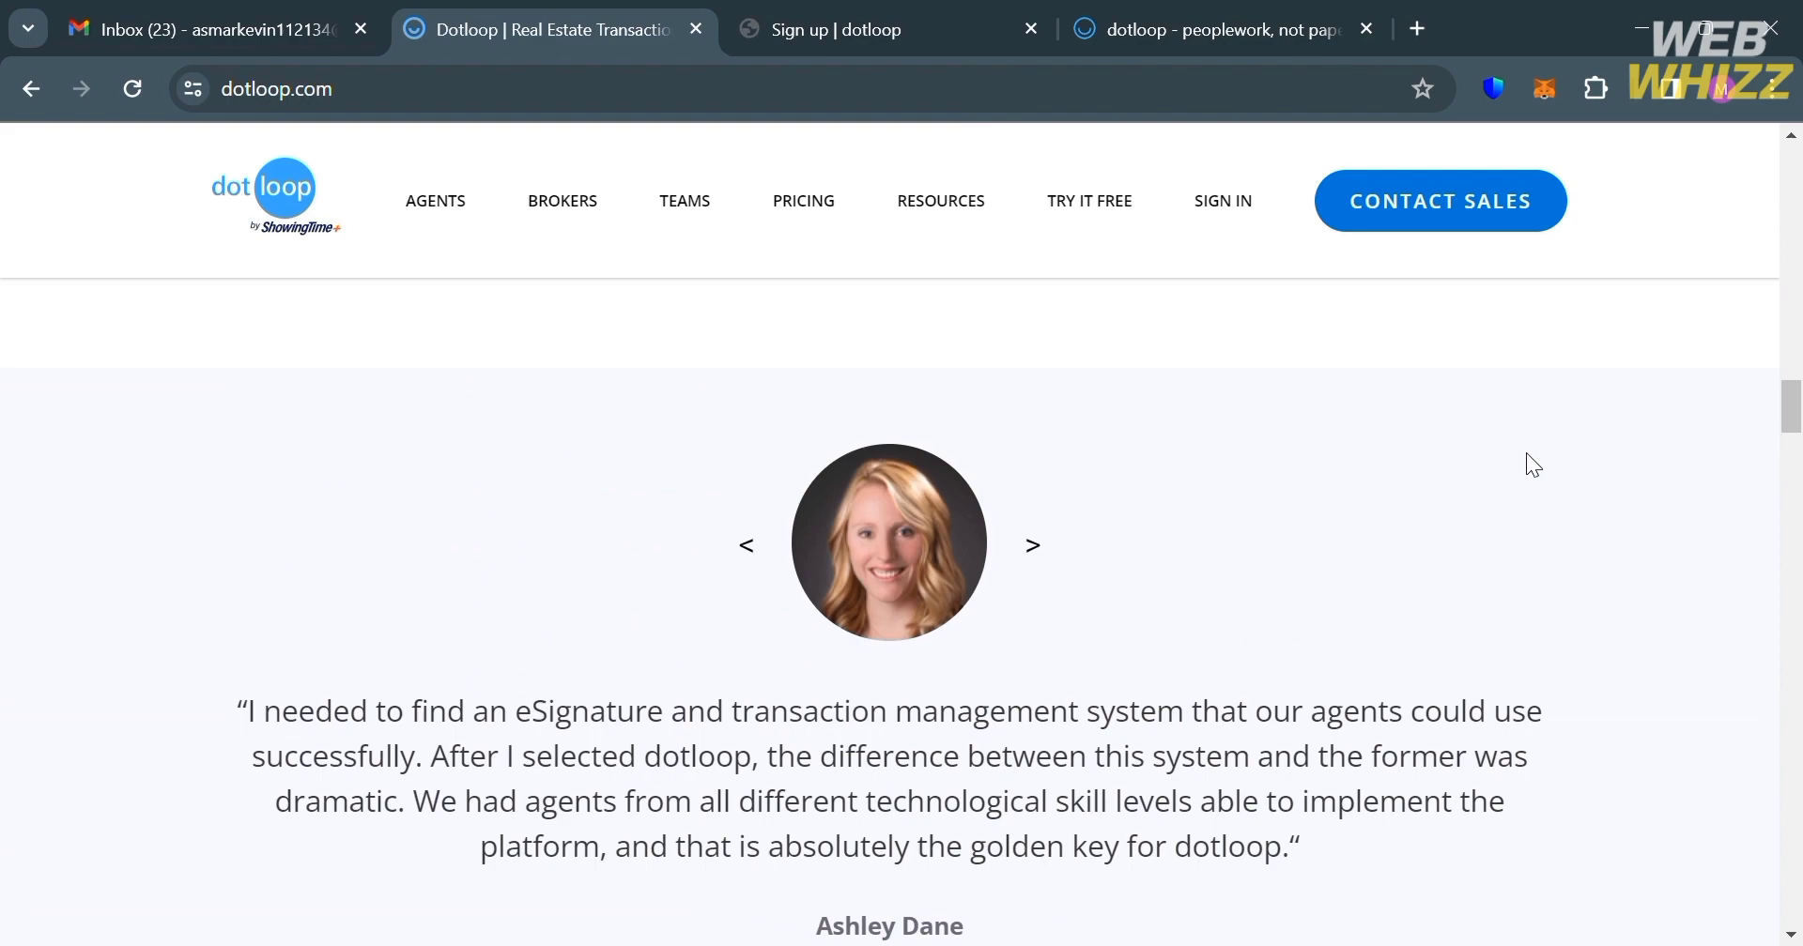
scroll(1527, 454, "up", 12)
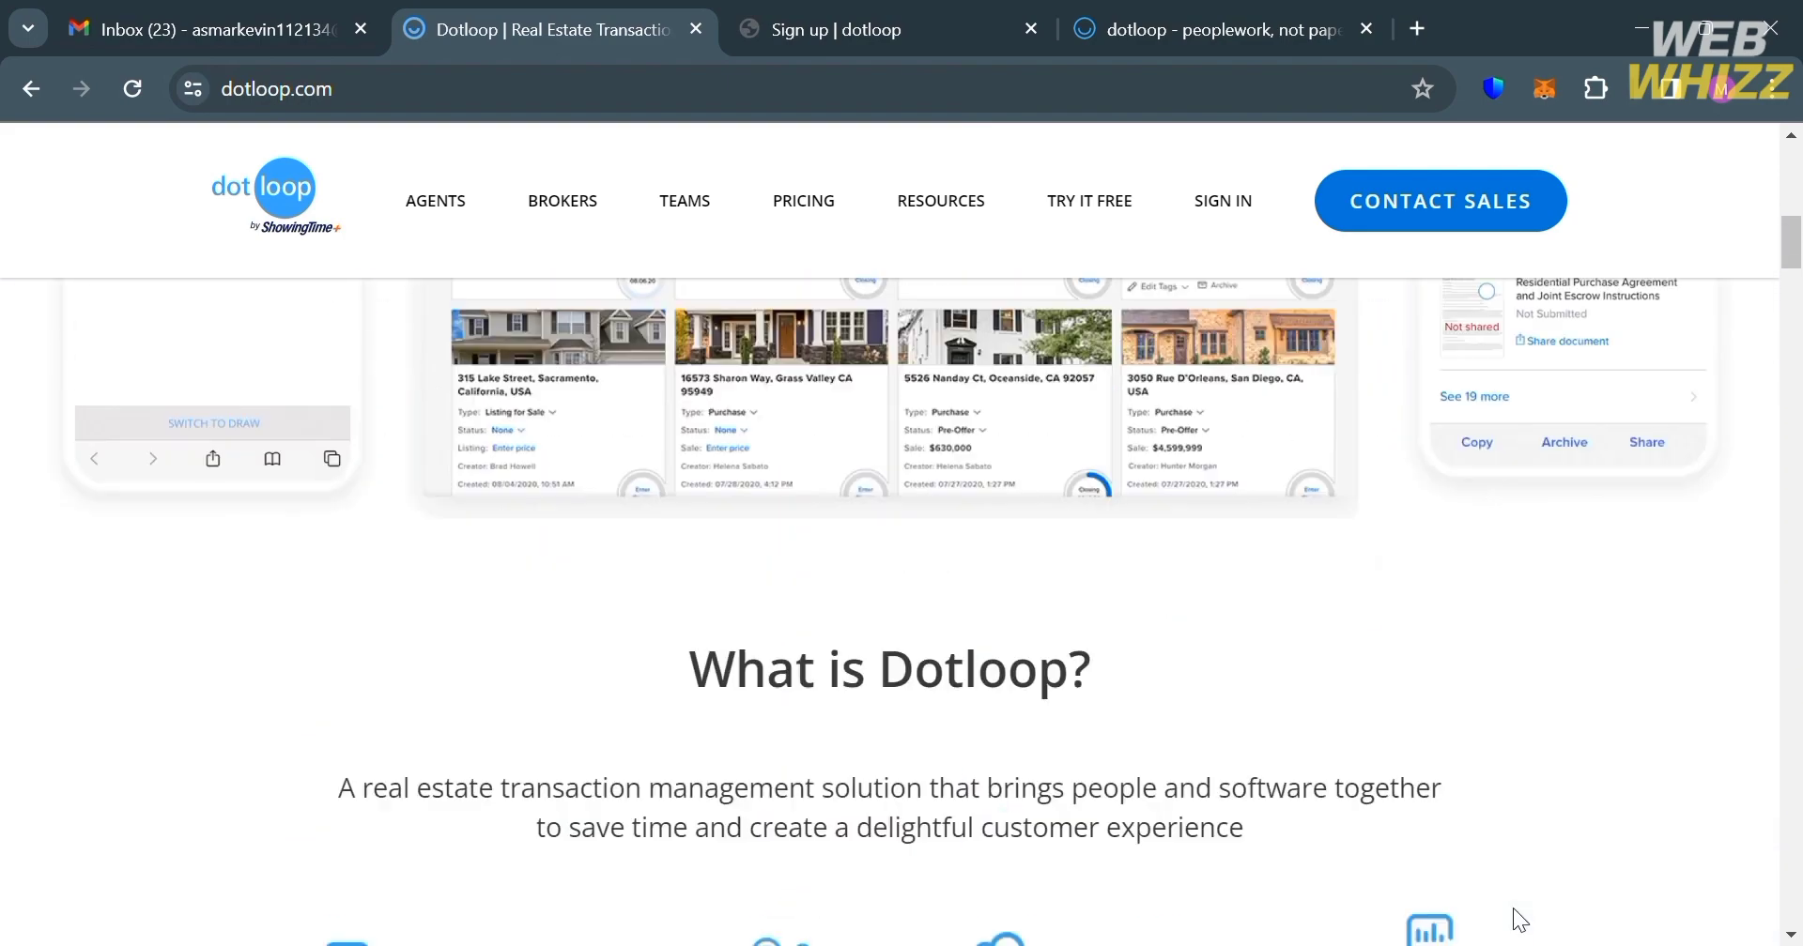
scroll(1512, 909, "up", 8)
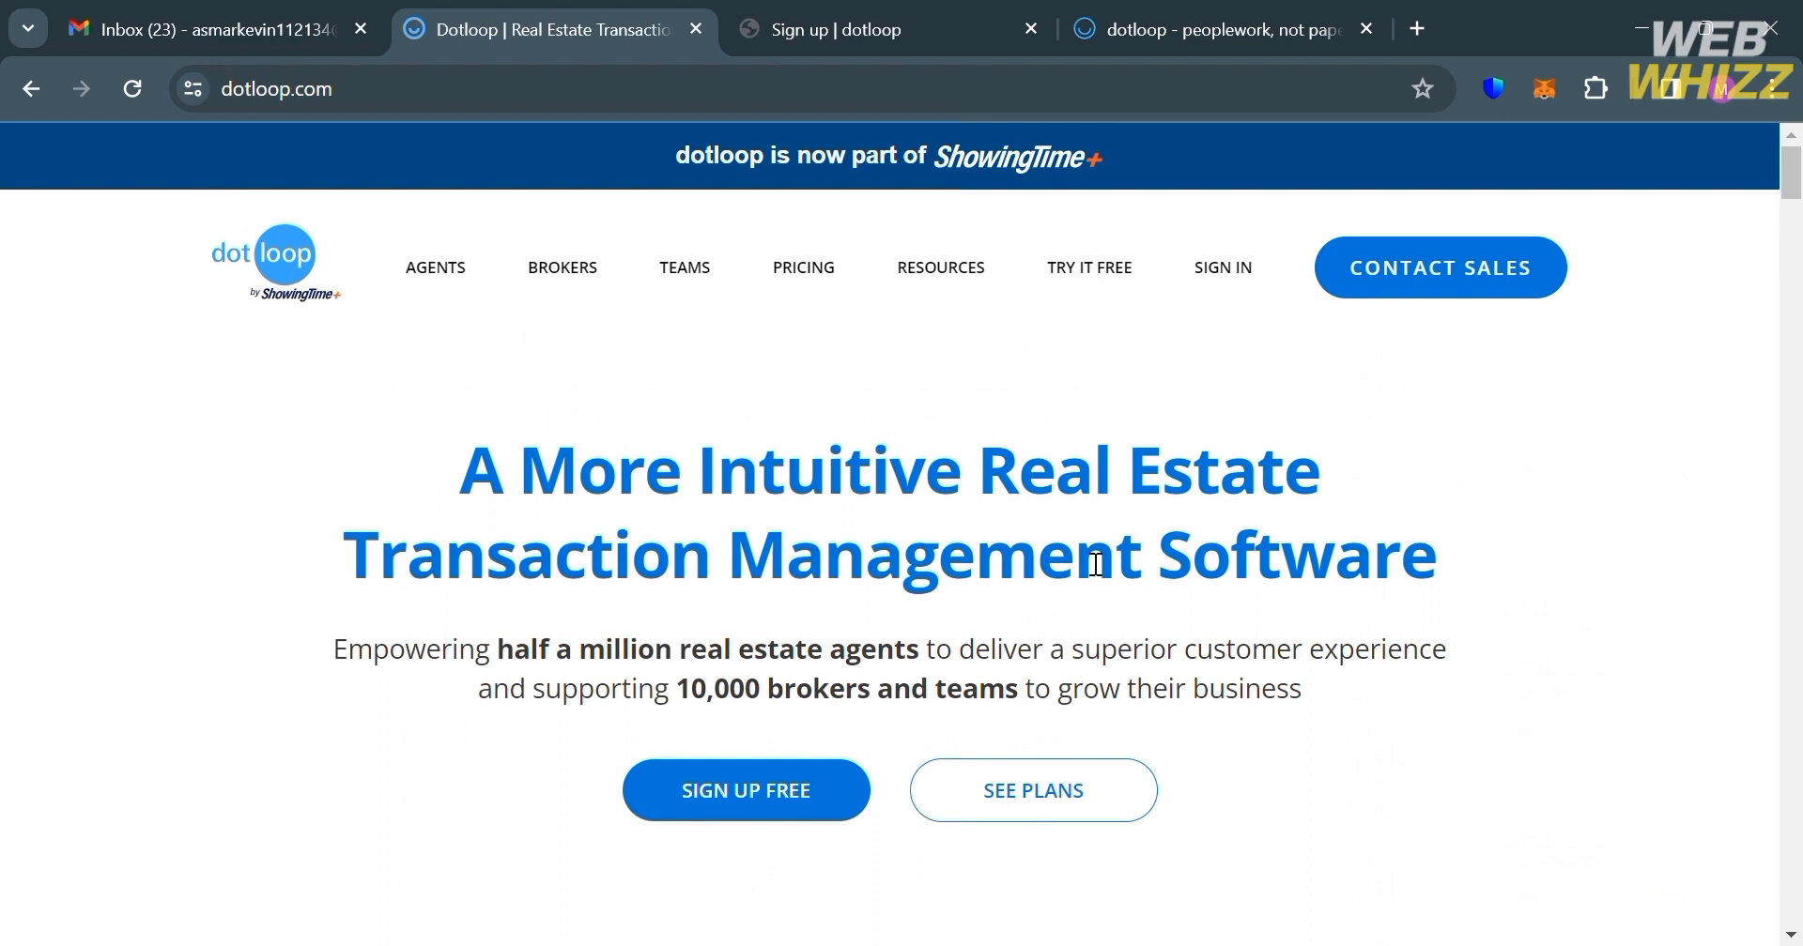
Step: Open PRICING and browse the Agents ($31.99/month), Teams and Brokers plan cards
left_click(823, 278)
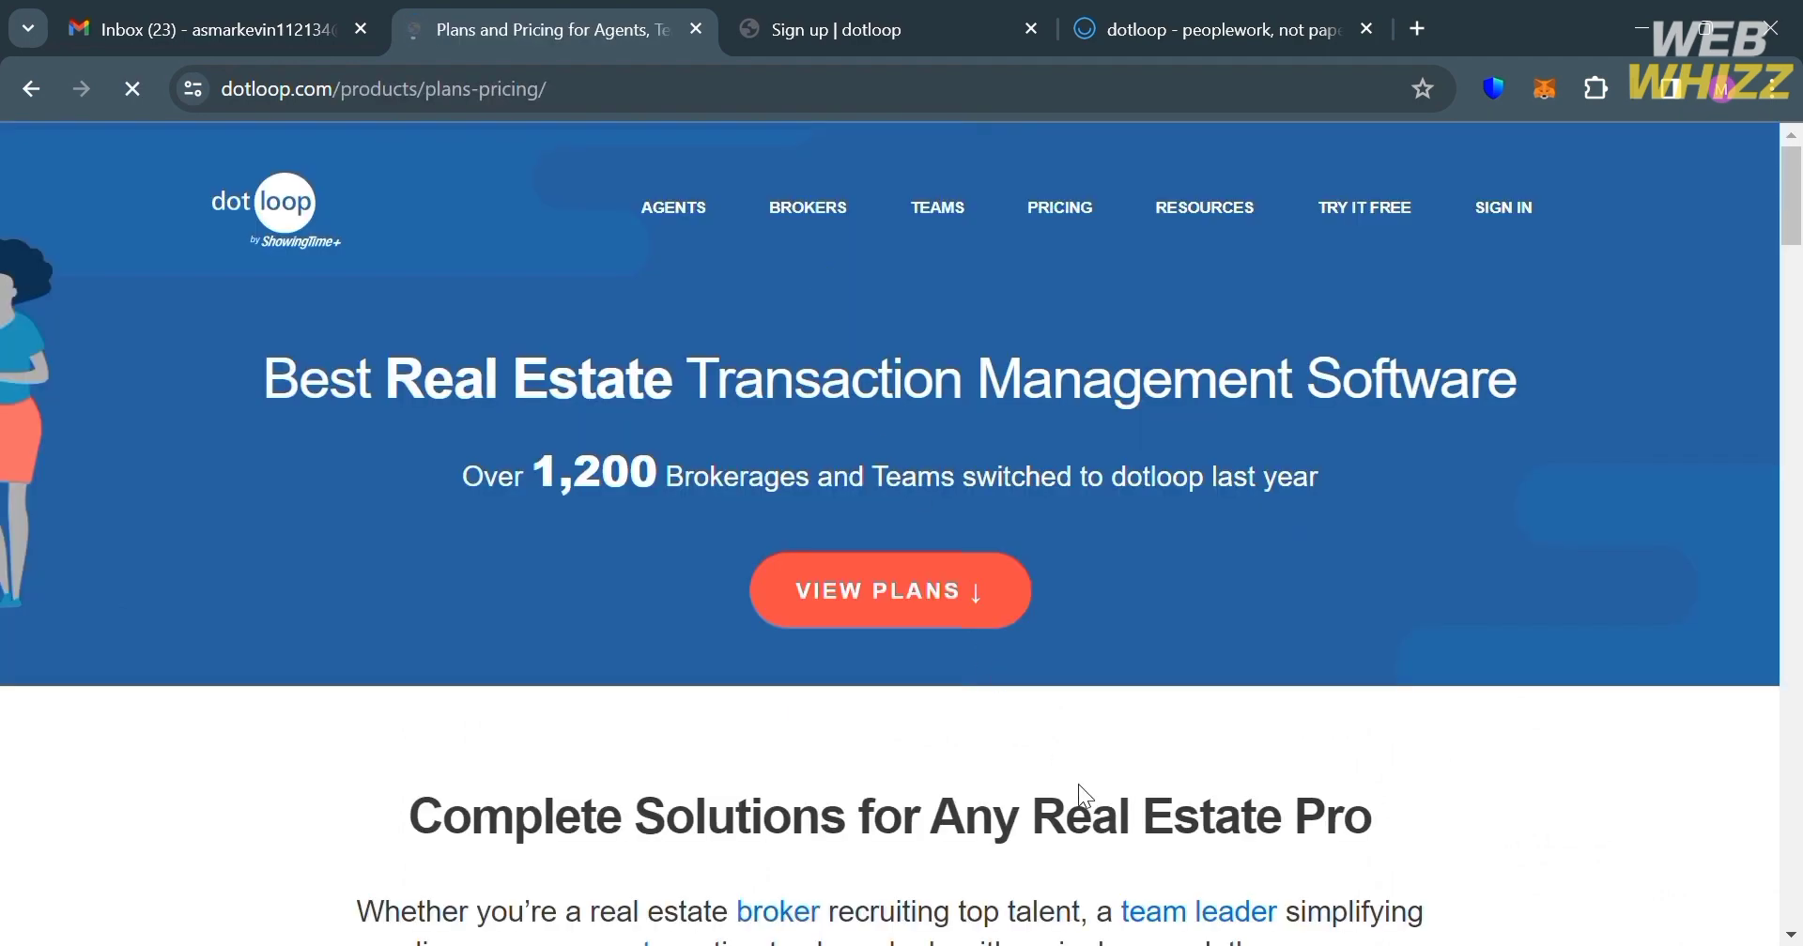
scroll(1078, 785, "down", 4)
scroll(1080, 787, "down", 3)
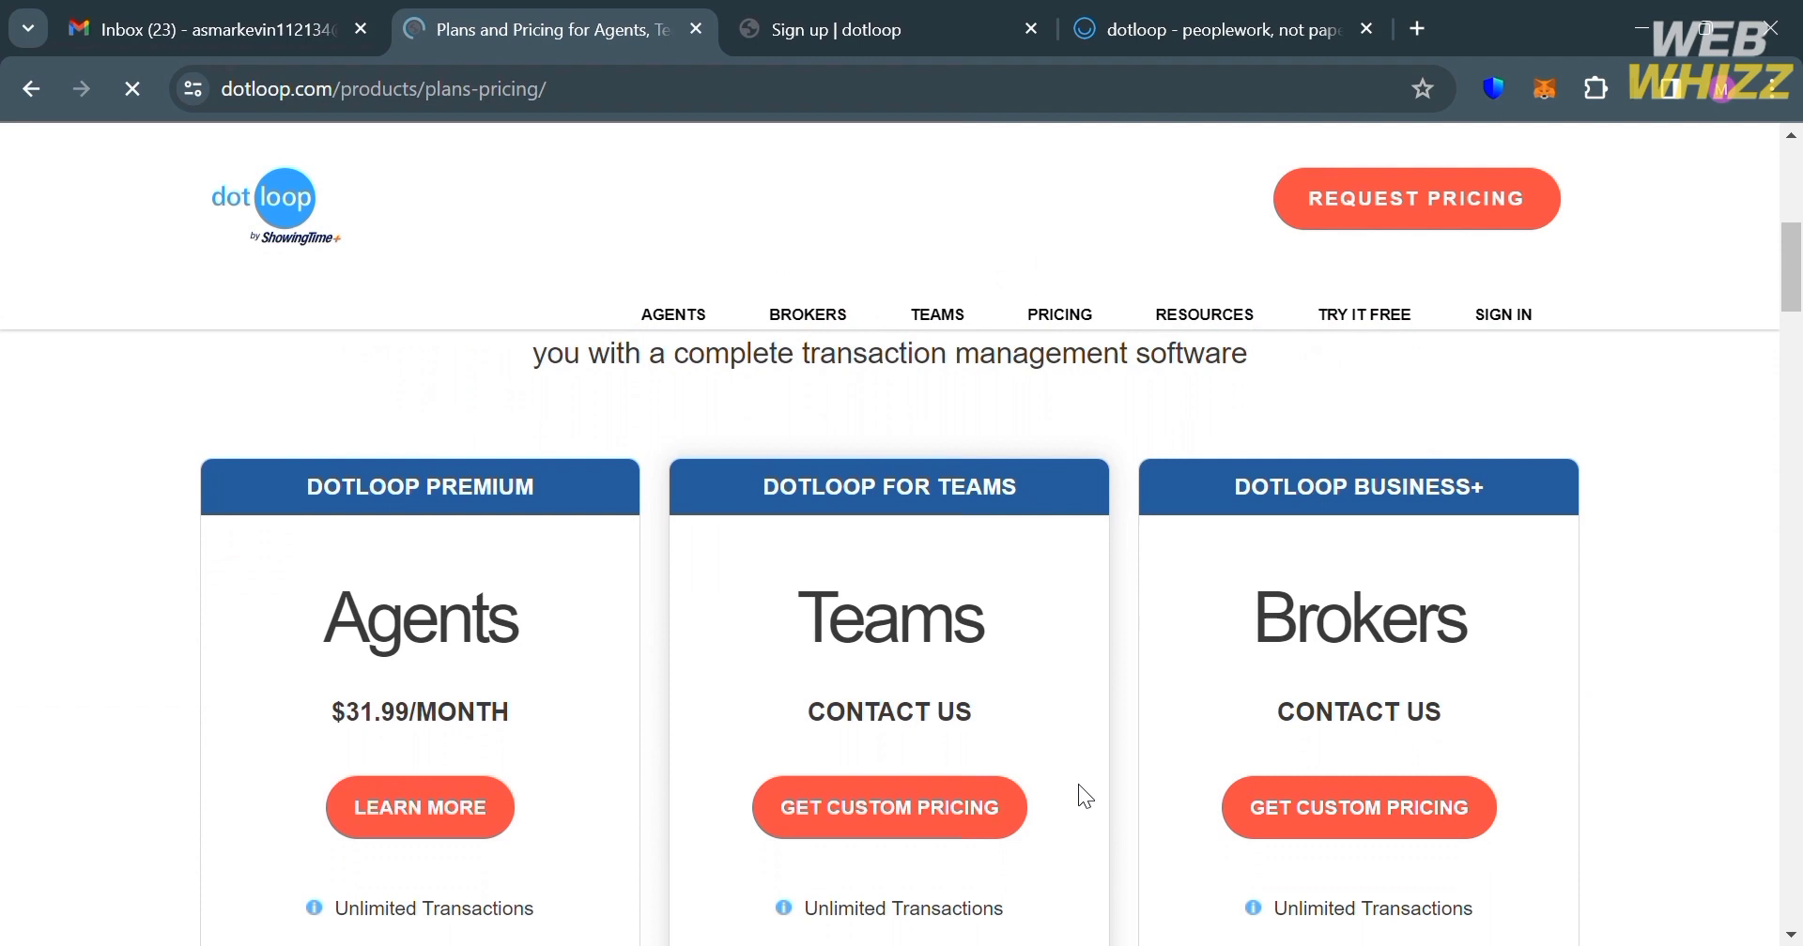
scroll(1078, 785, "down", 1)
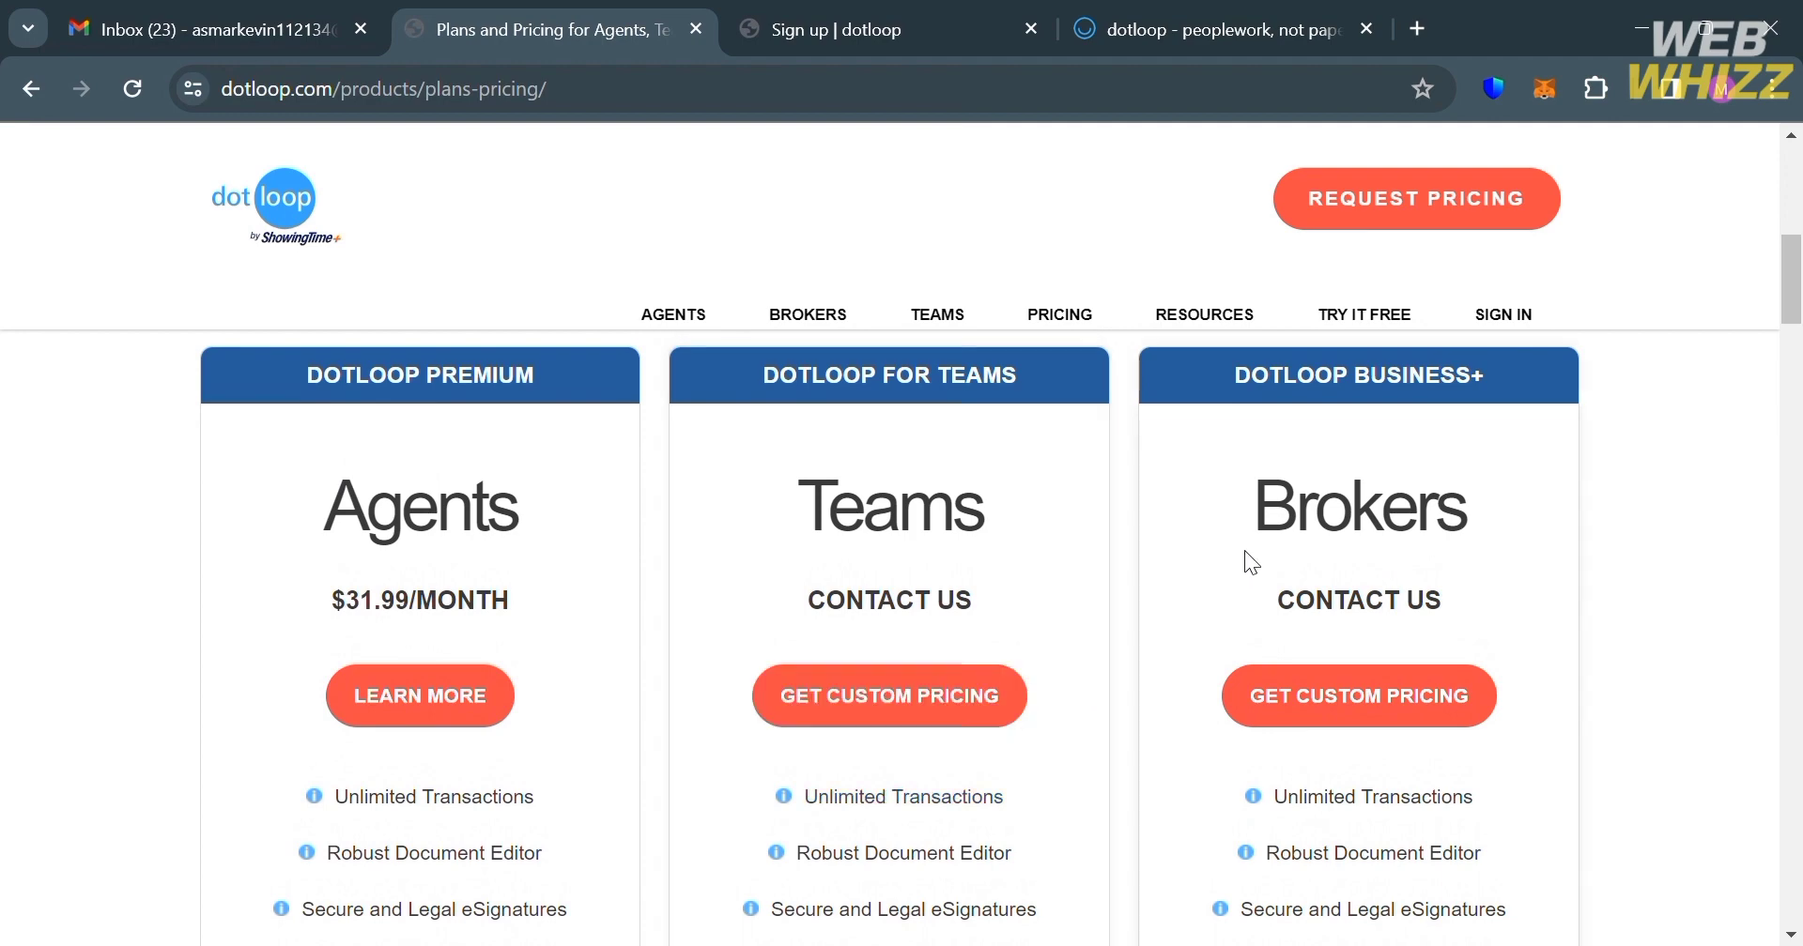
scroll(1712, 493, "down", 4)
scroll(1711, 491, "down", 15)
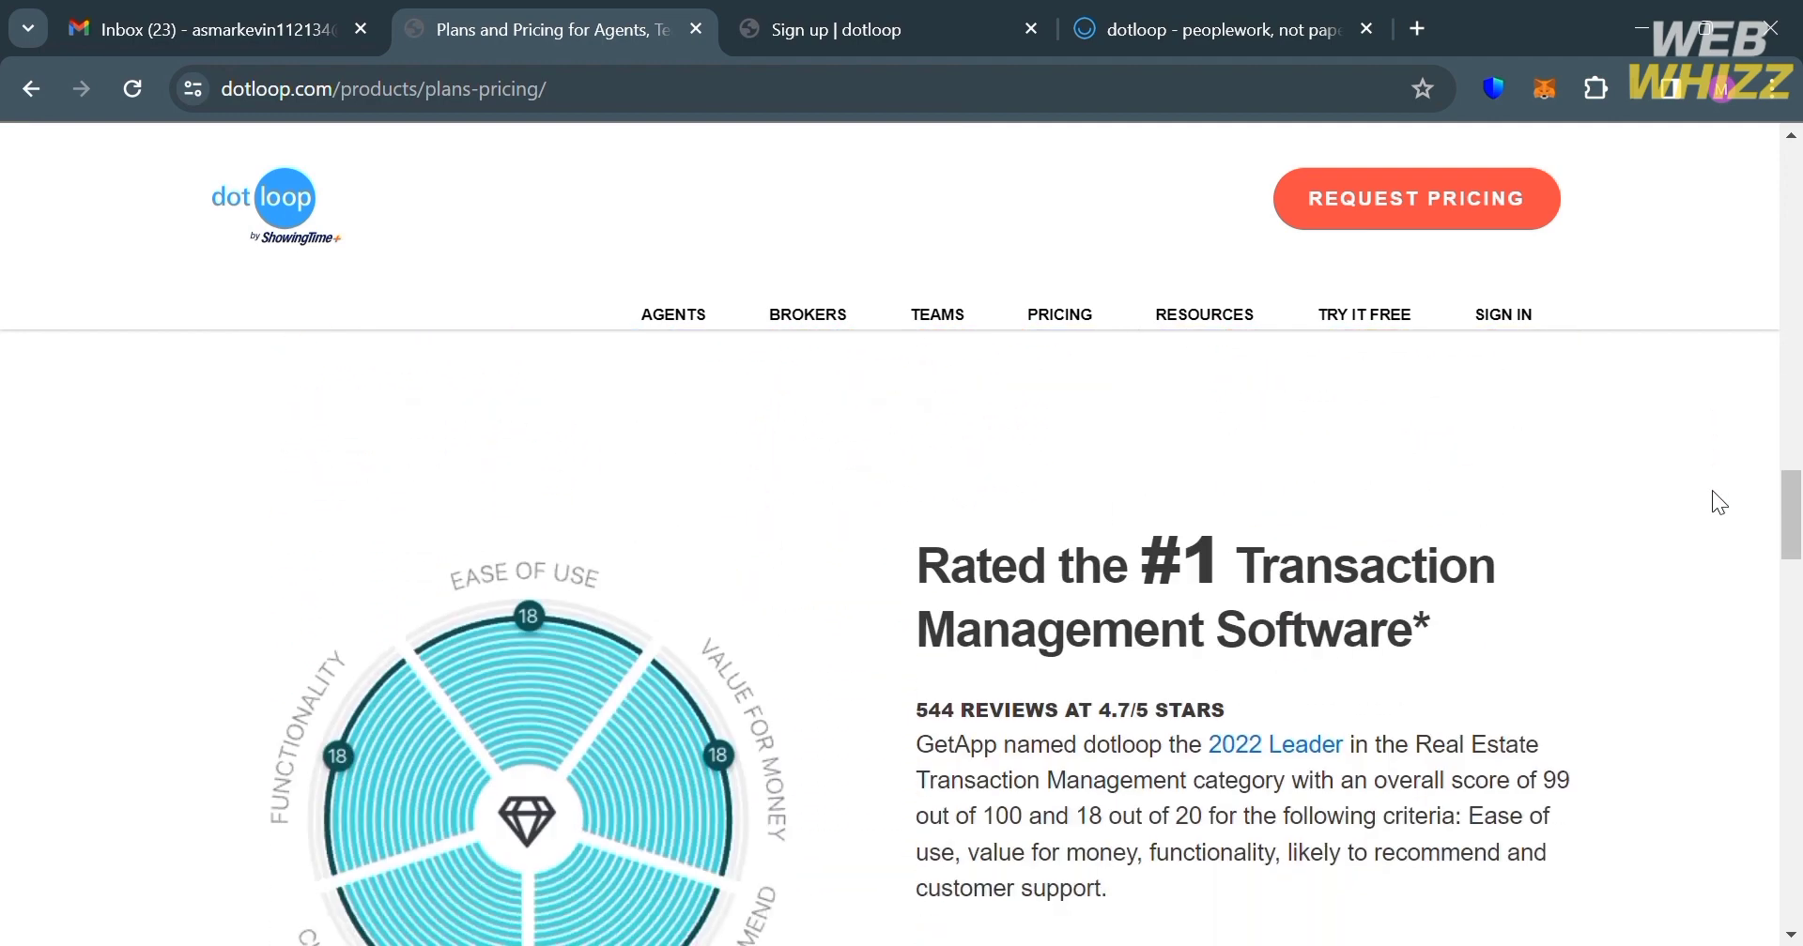
scroll(1711, 490, "up", 20)
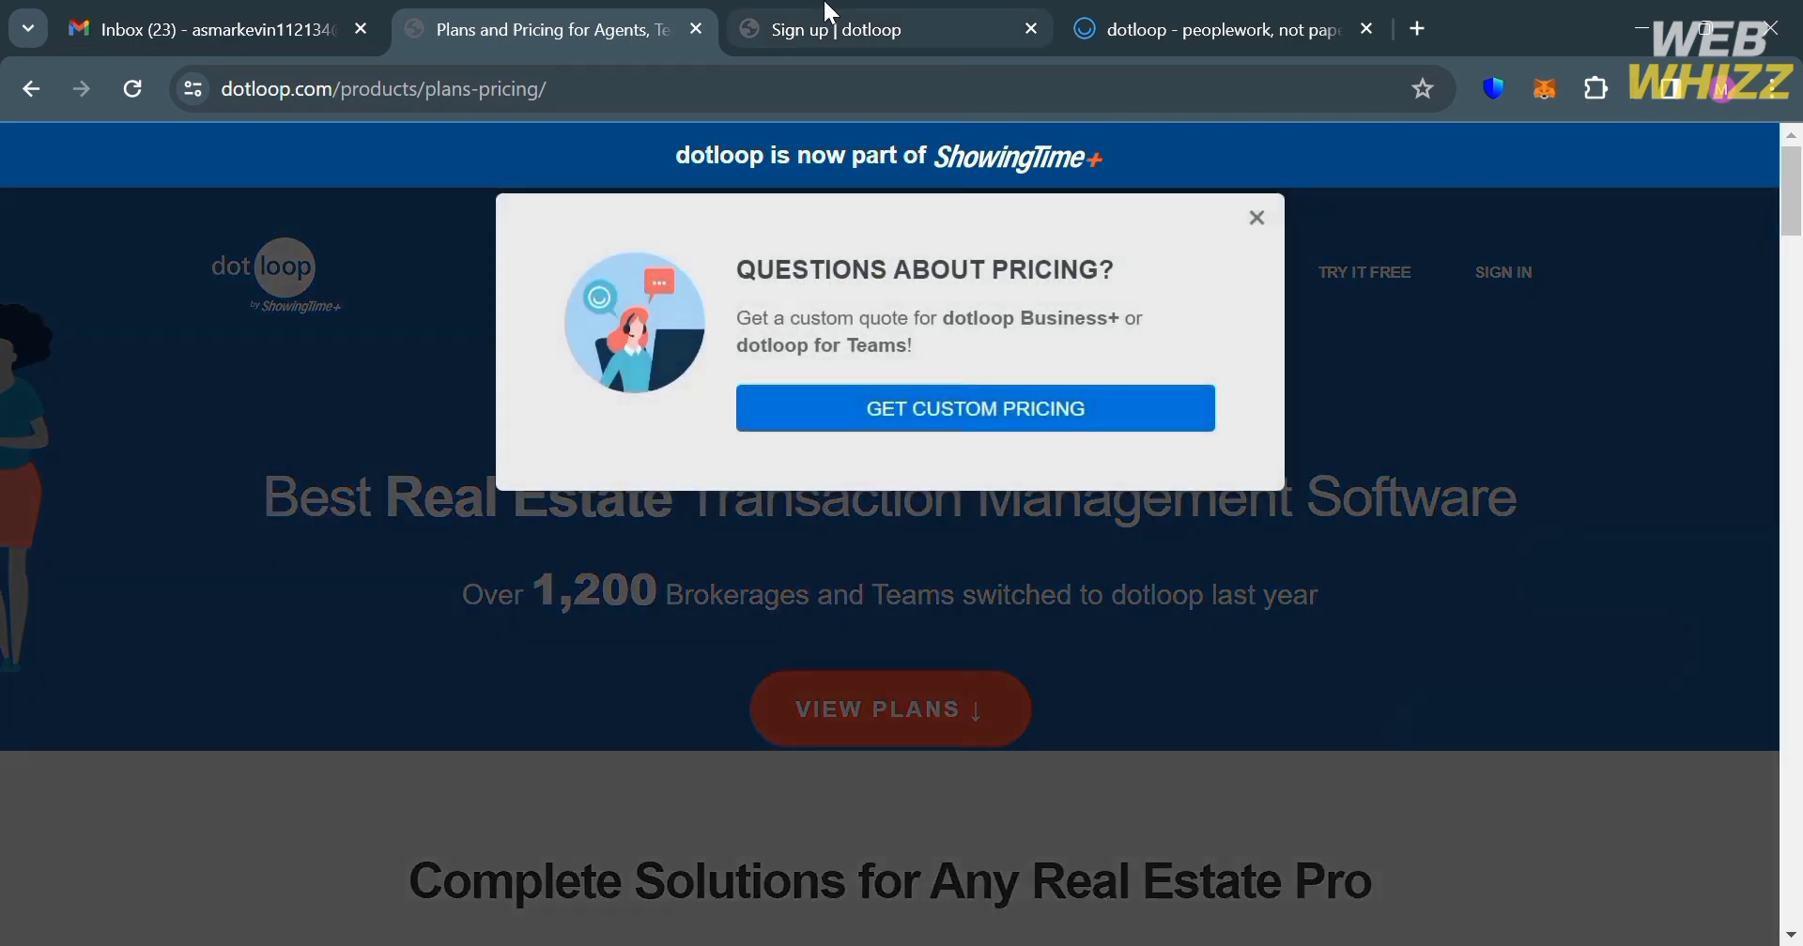
Step: Switch between the sign-up and loops dashboard tabs and try viewing the activity log
left_click(829, 13)
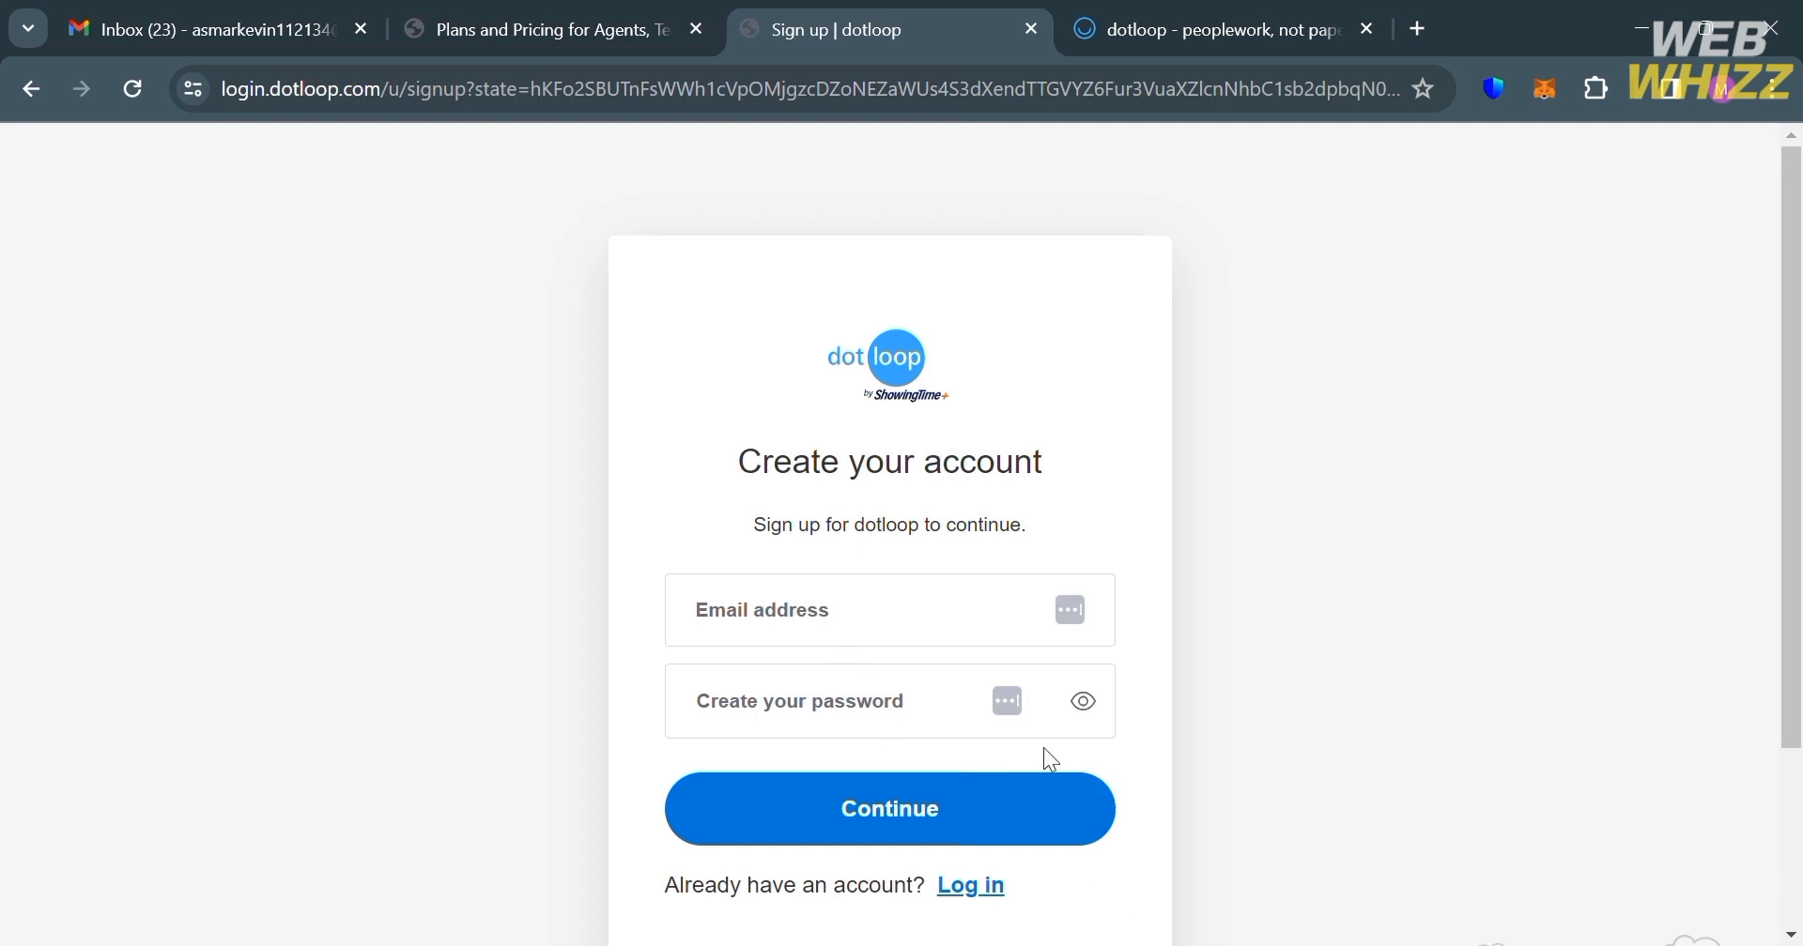
left_click(1153, 13)
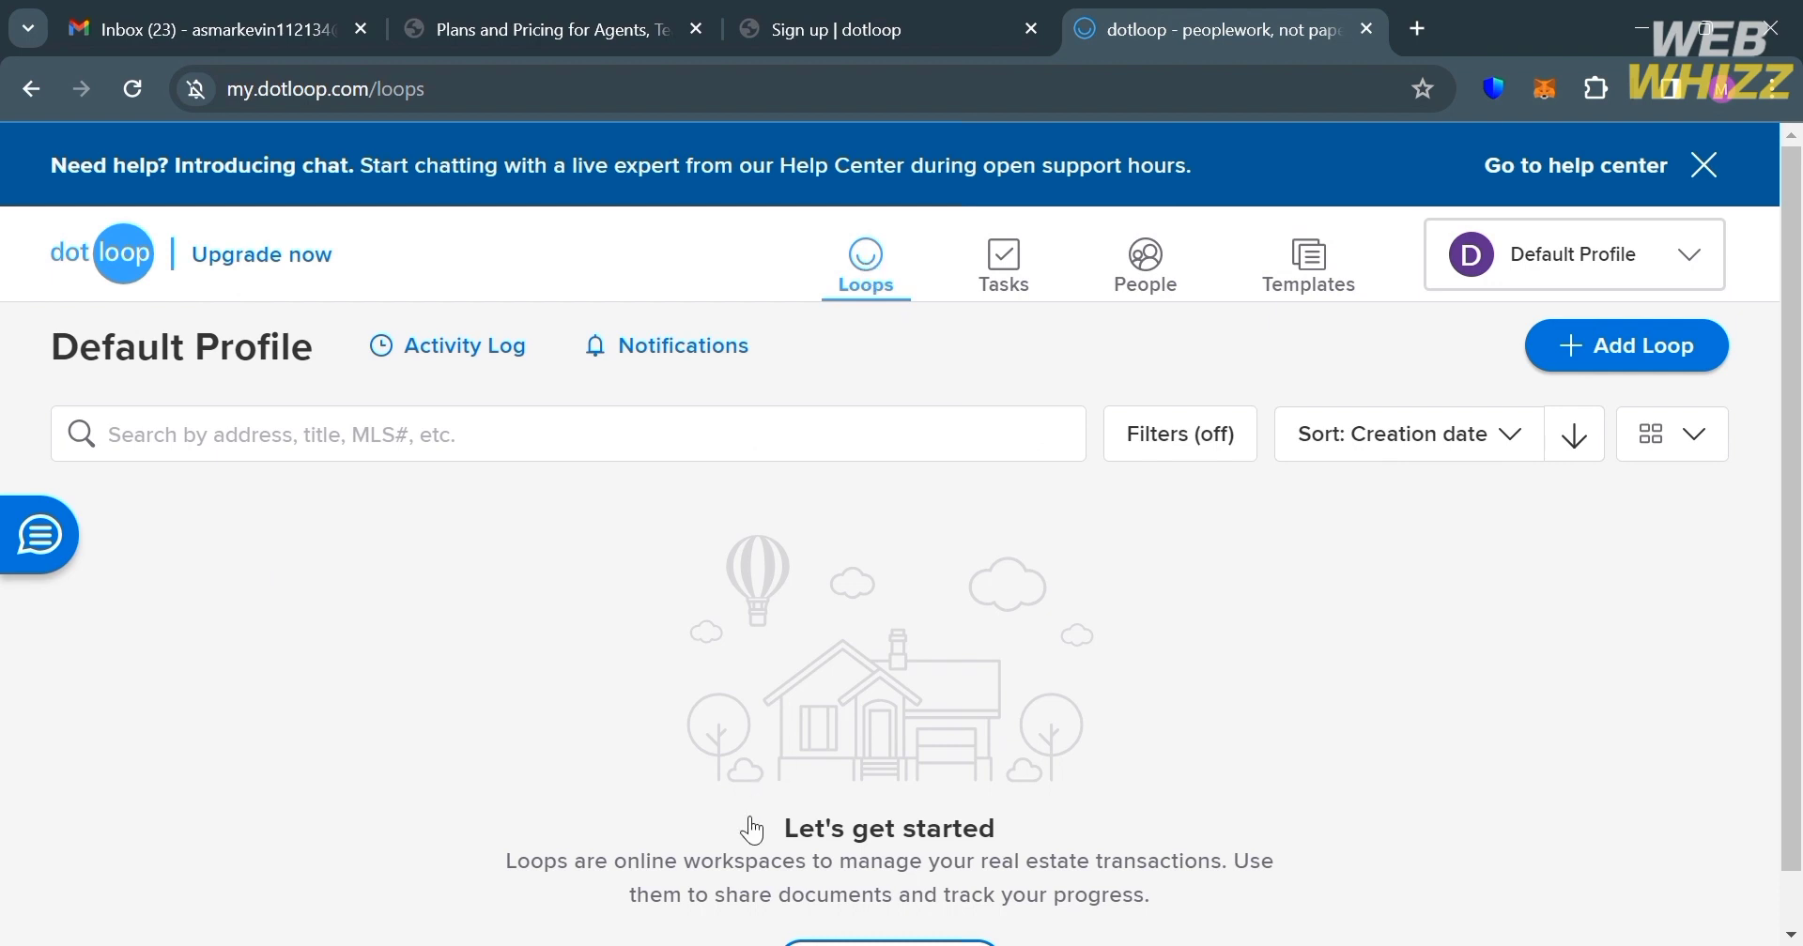
scroll(751, 831, "down", 1)
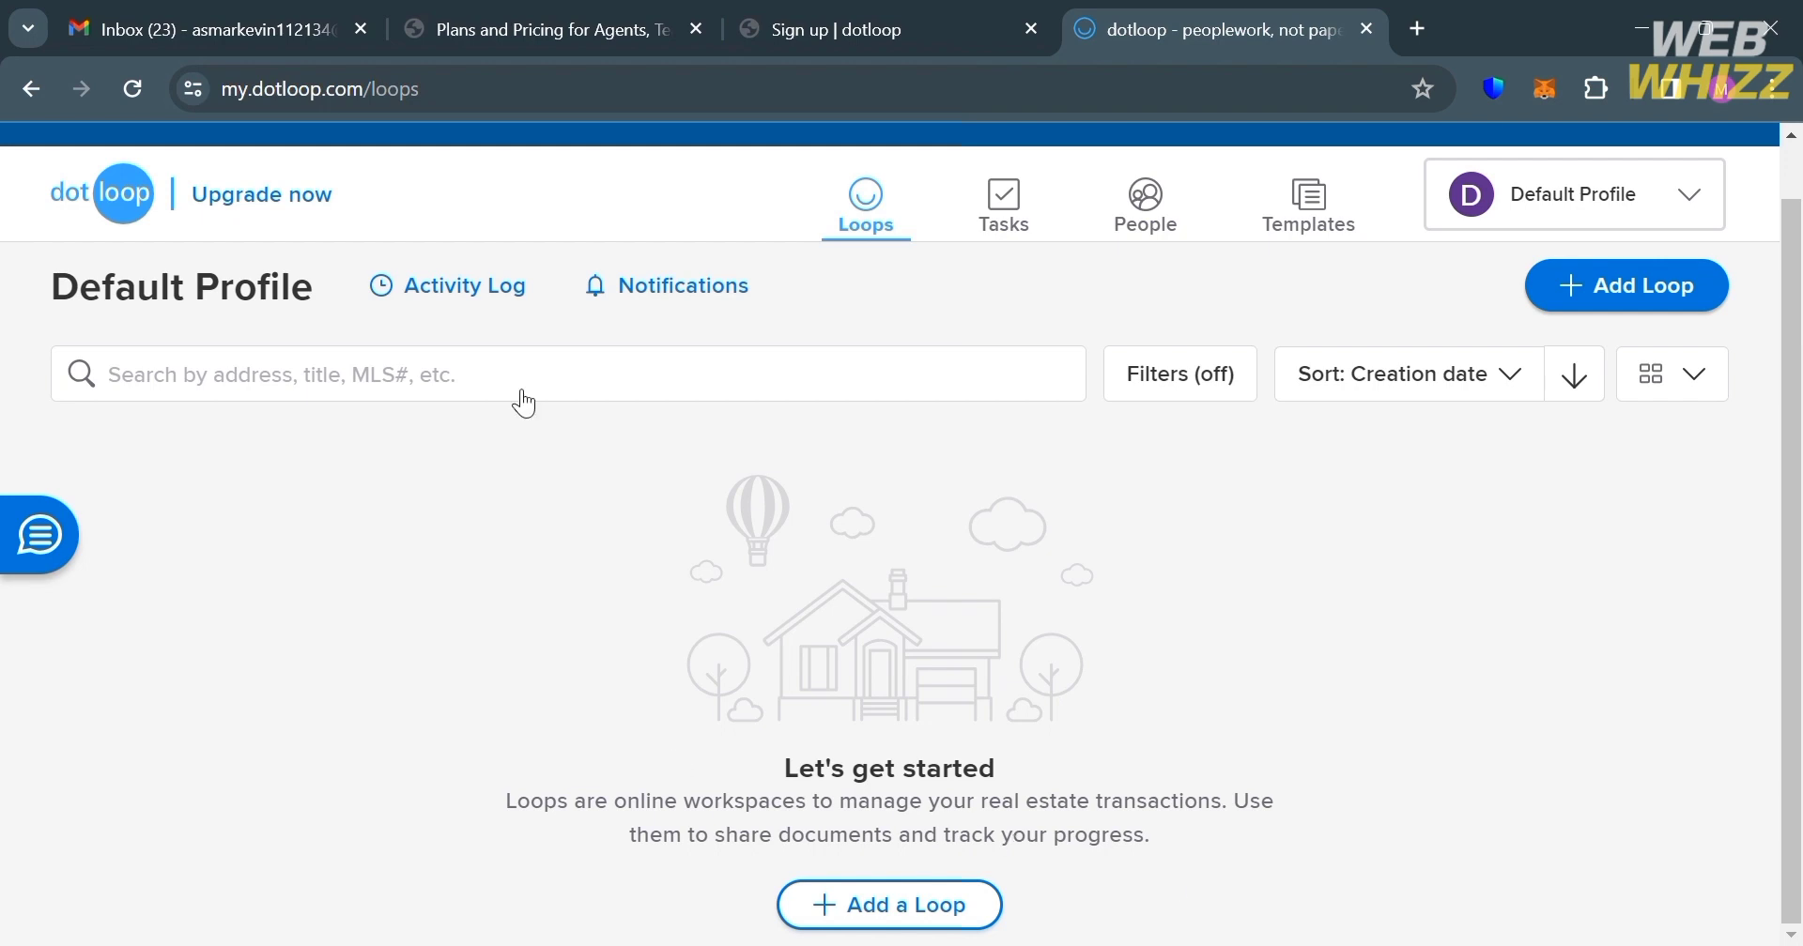
left_click(459, 287)
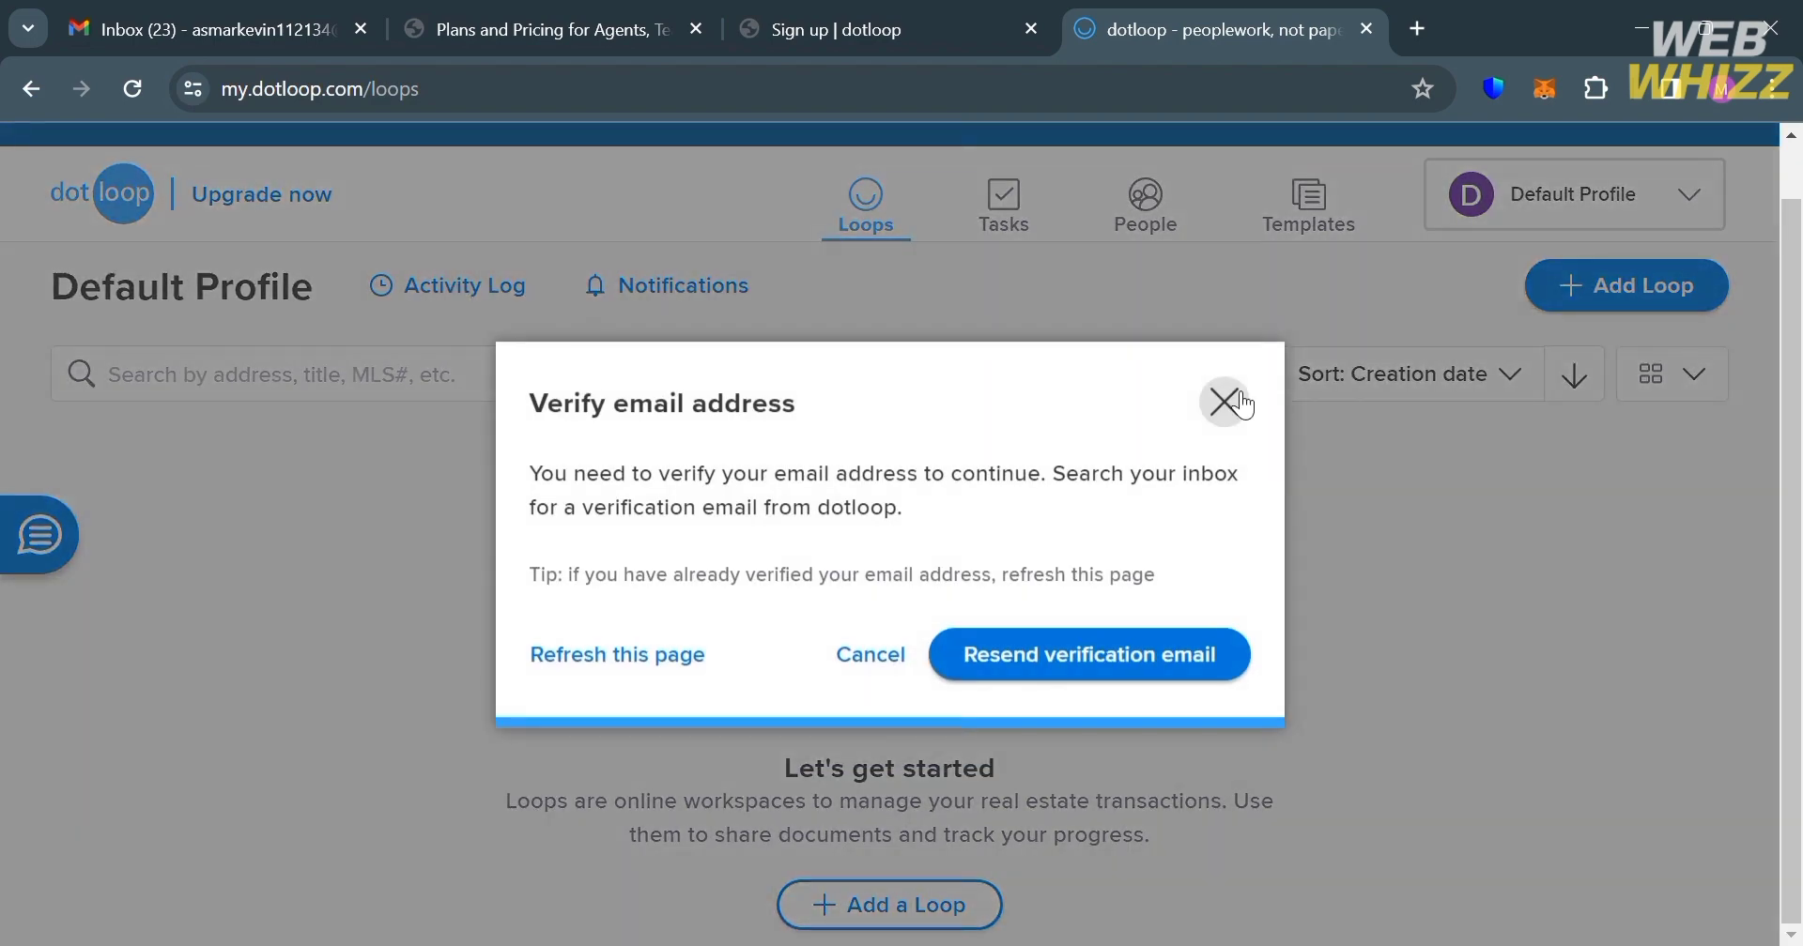
Step: Dismiss the verification prompt and confirm the address from dotloop's 'Verify your email address' Gmail message
left_click(1238, 402)
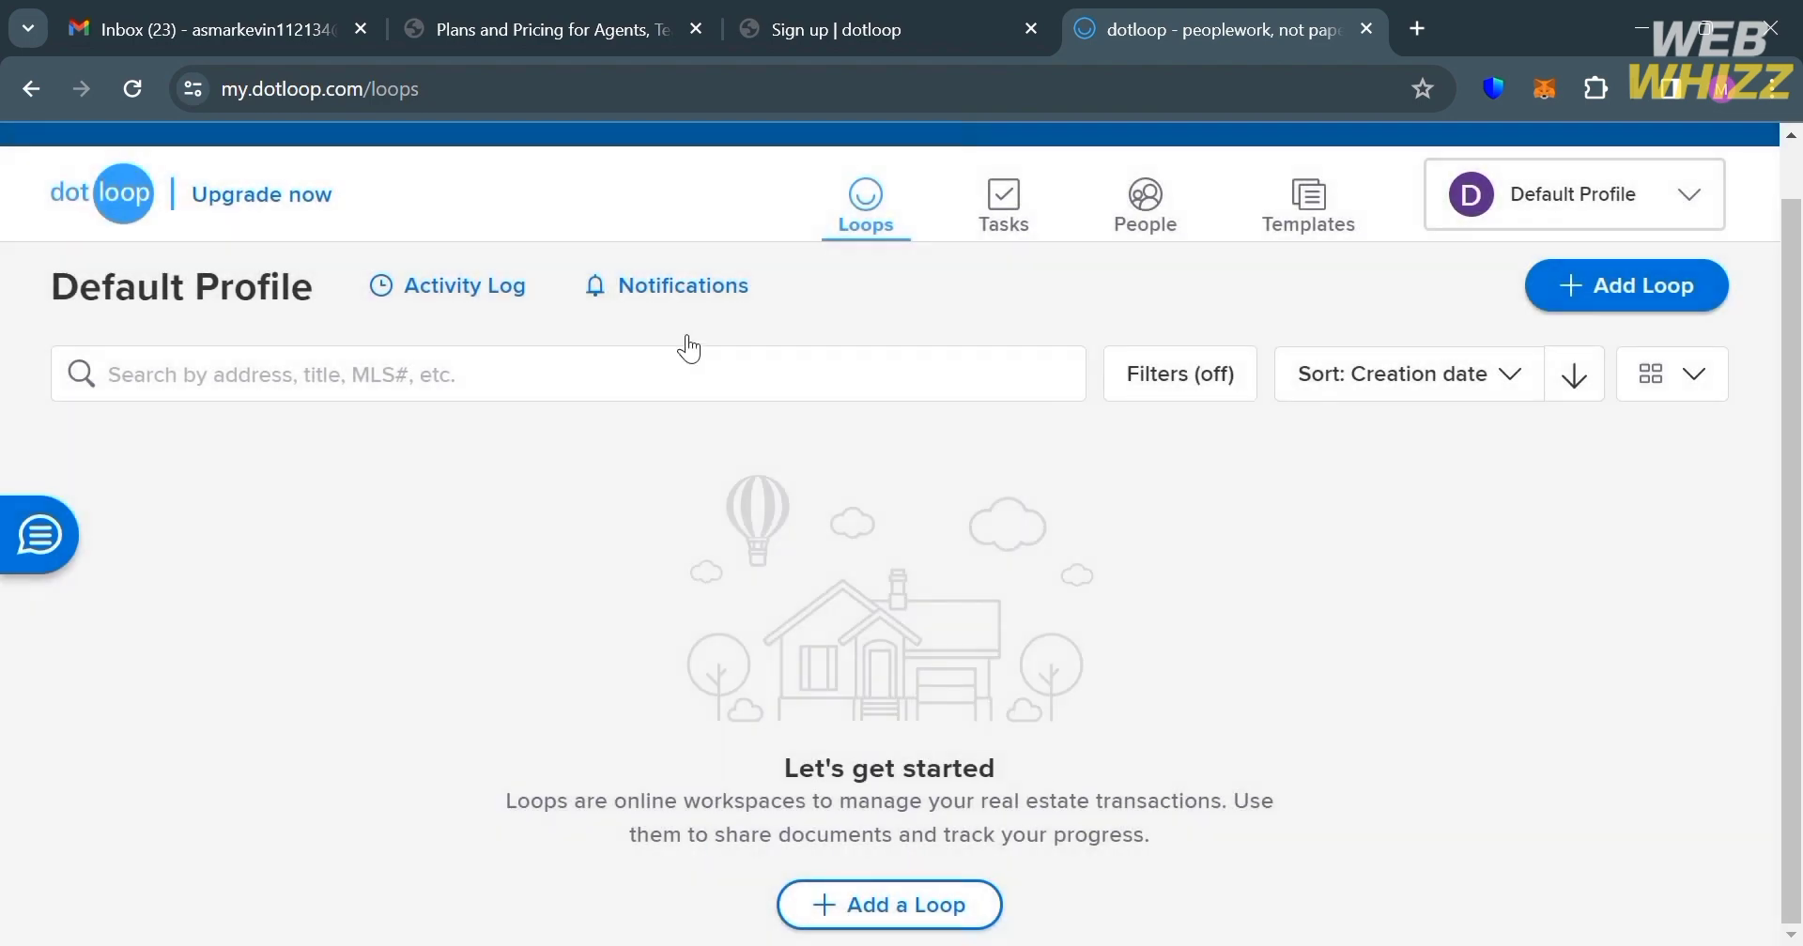
left_click(679, 296)
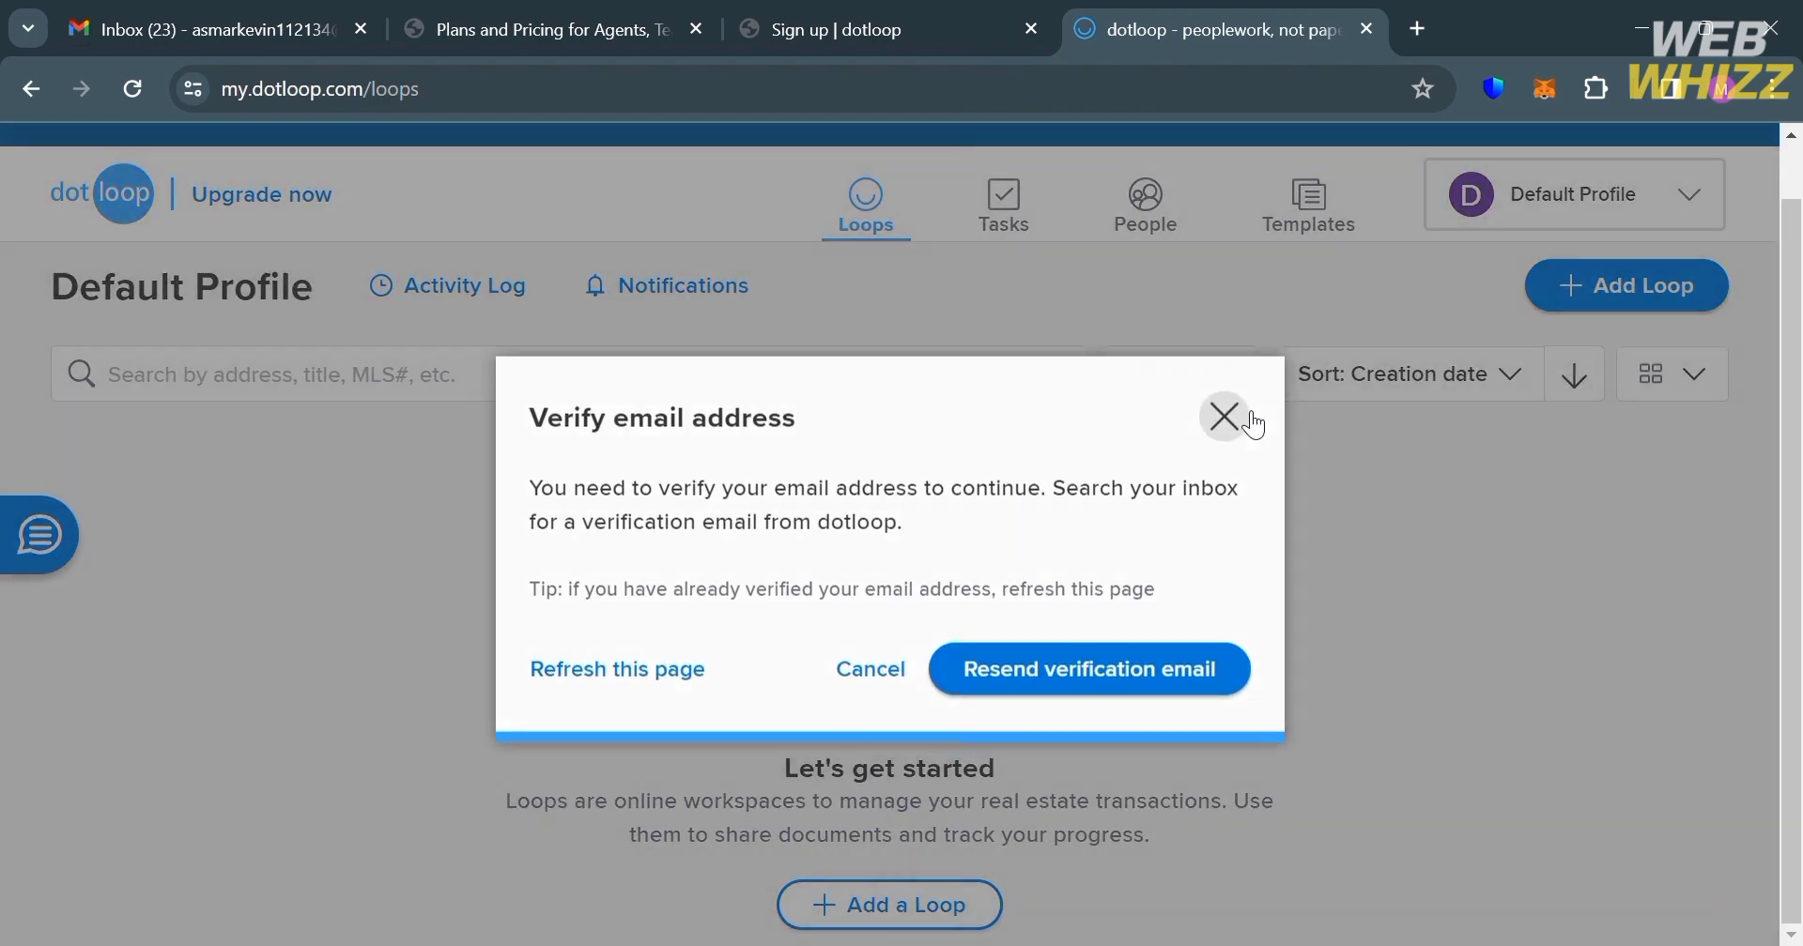
left_click(1232, 404)
left_click(206, 29)
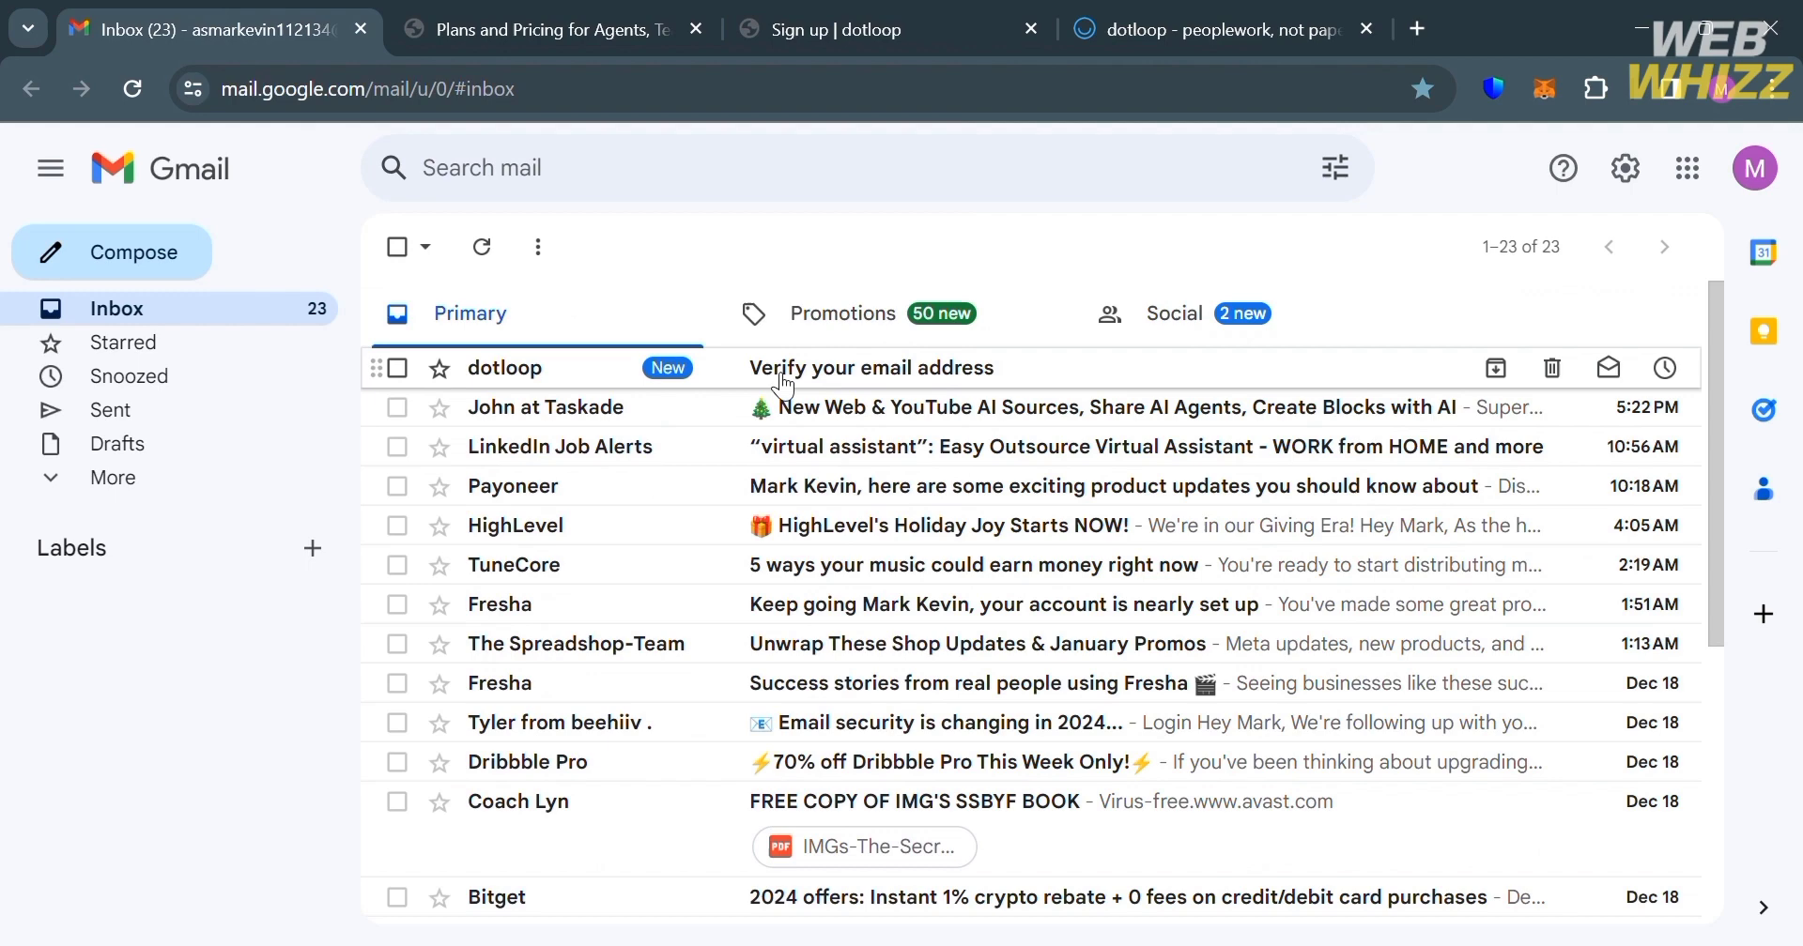
left_click(764, 250)
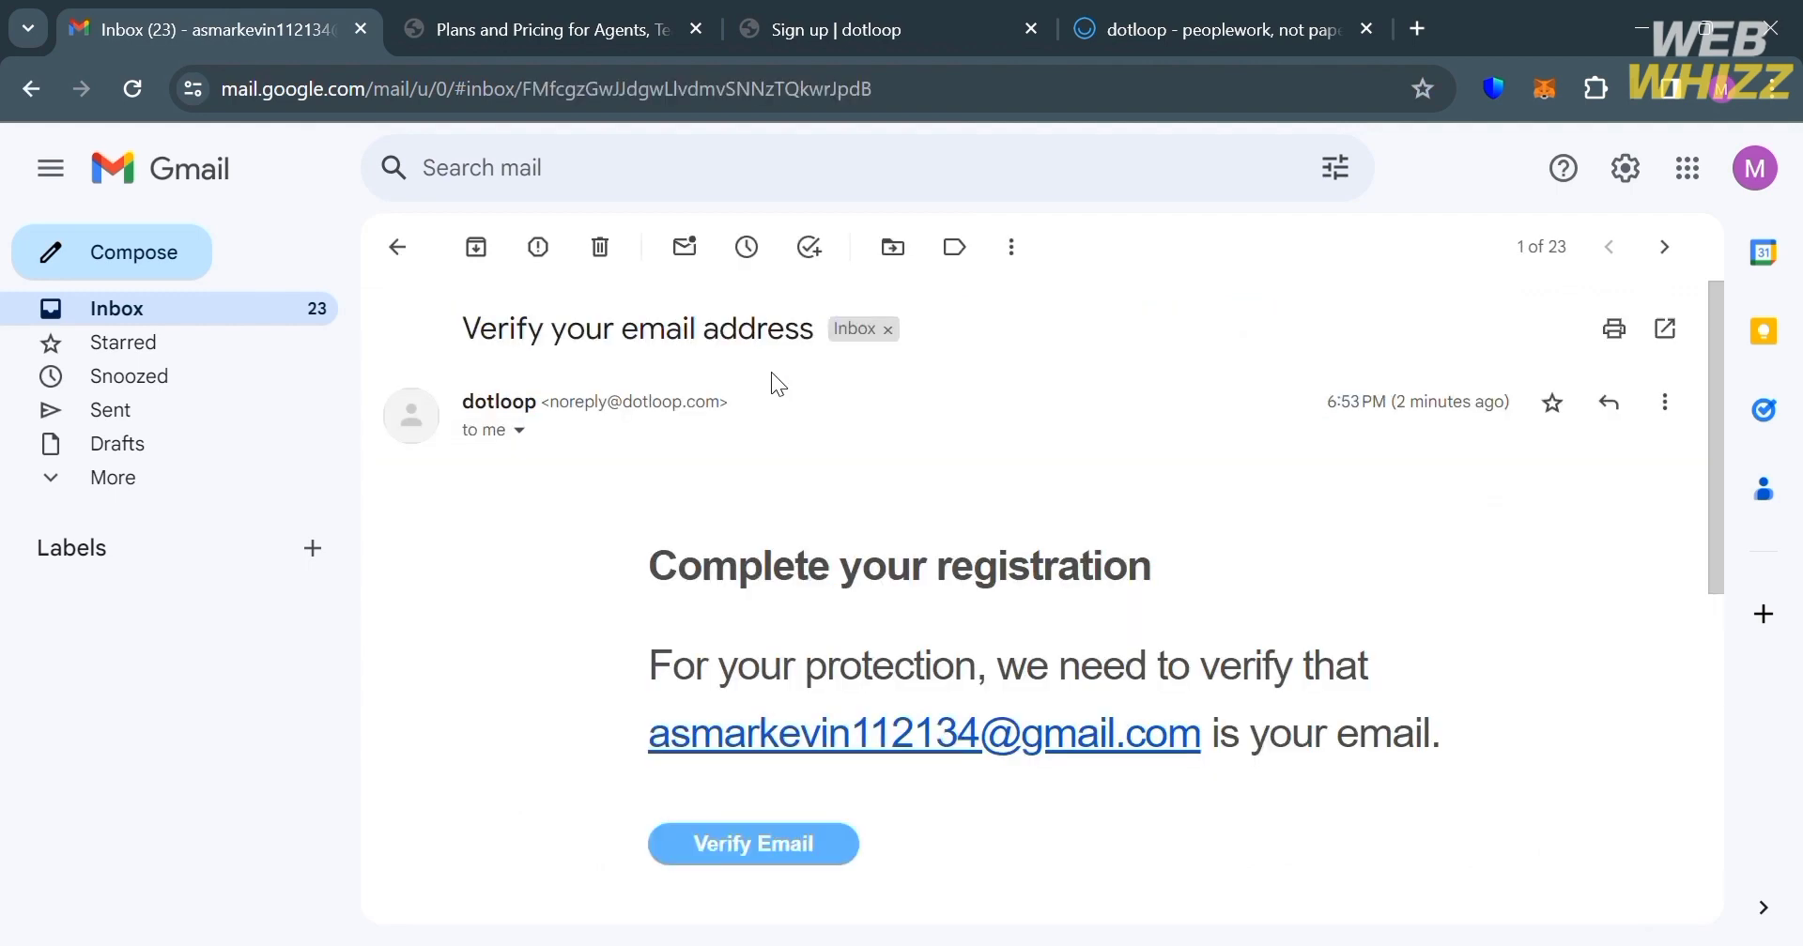
left_click(747, 844)
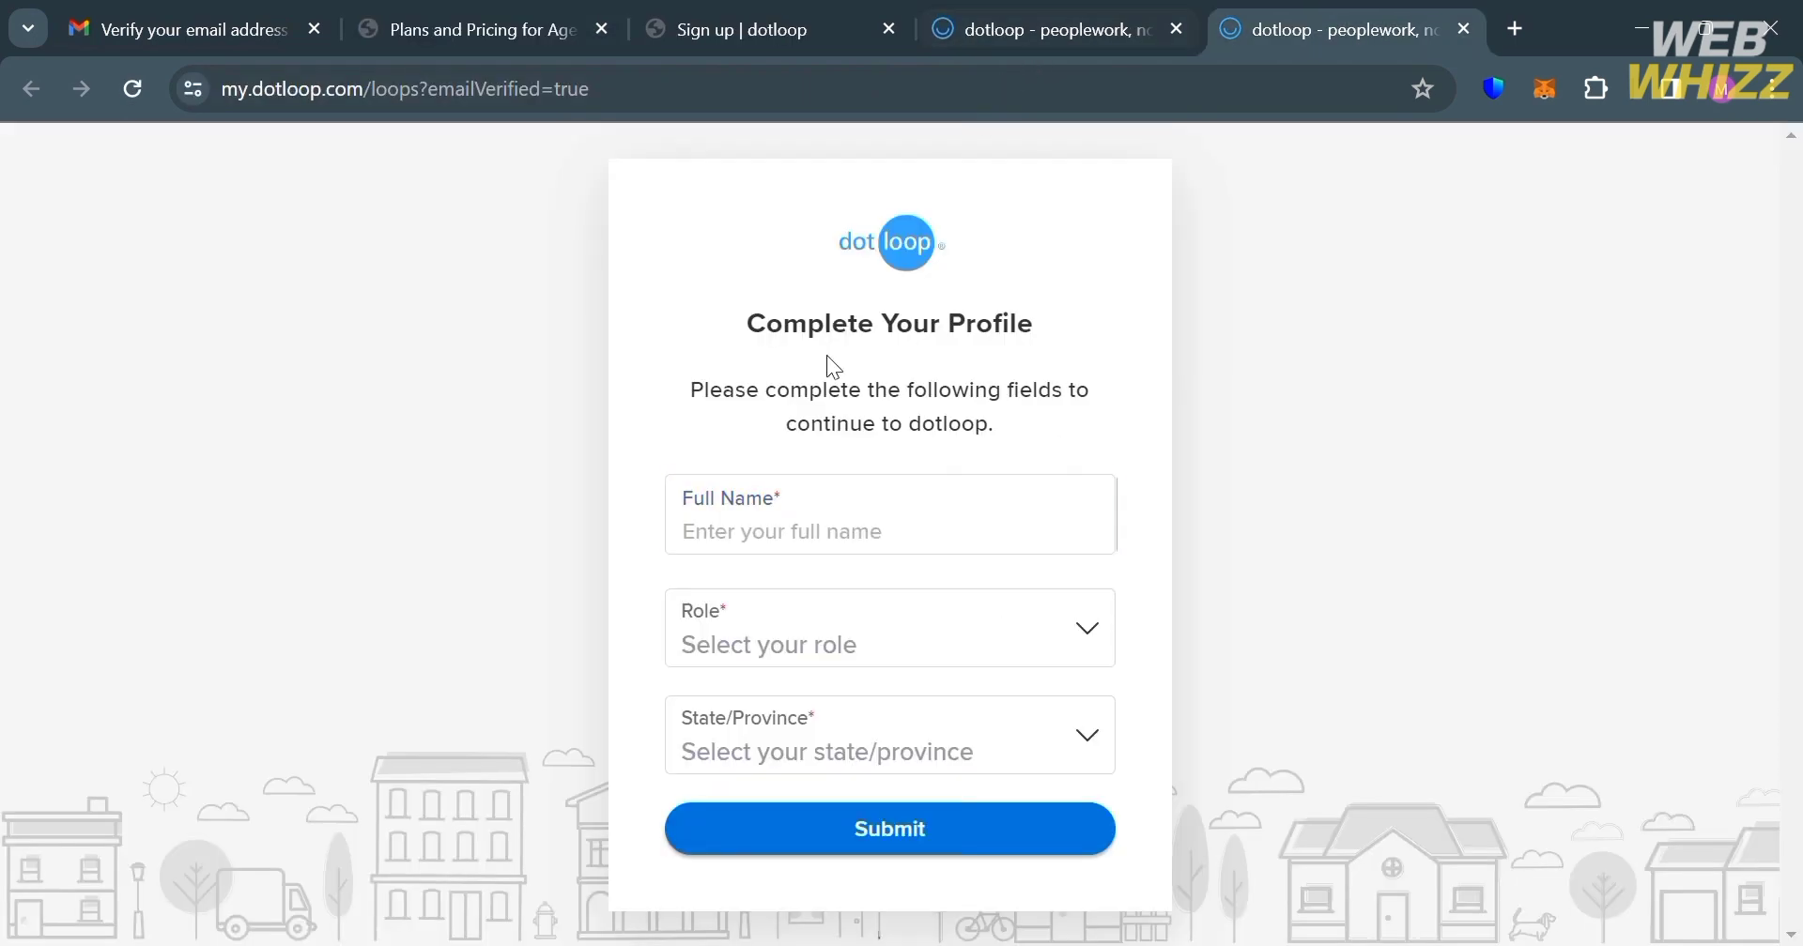
Step: Enter the full name and choose Realtor/Agent as the role in Complete Your Profile
left_click(806, 534)
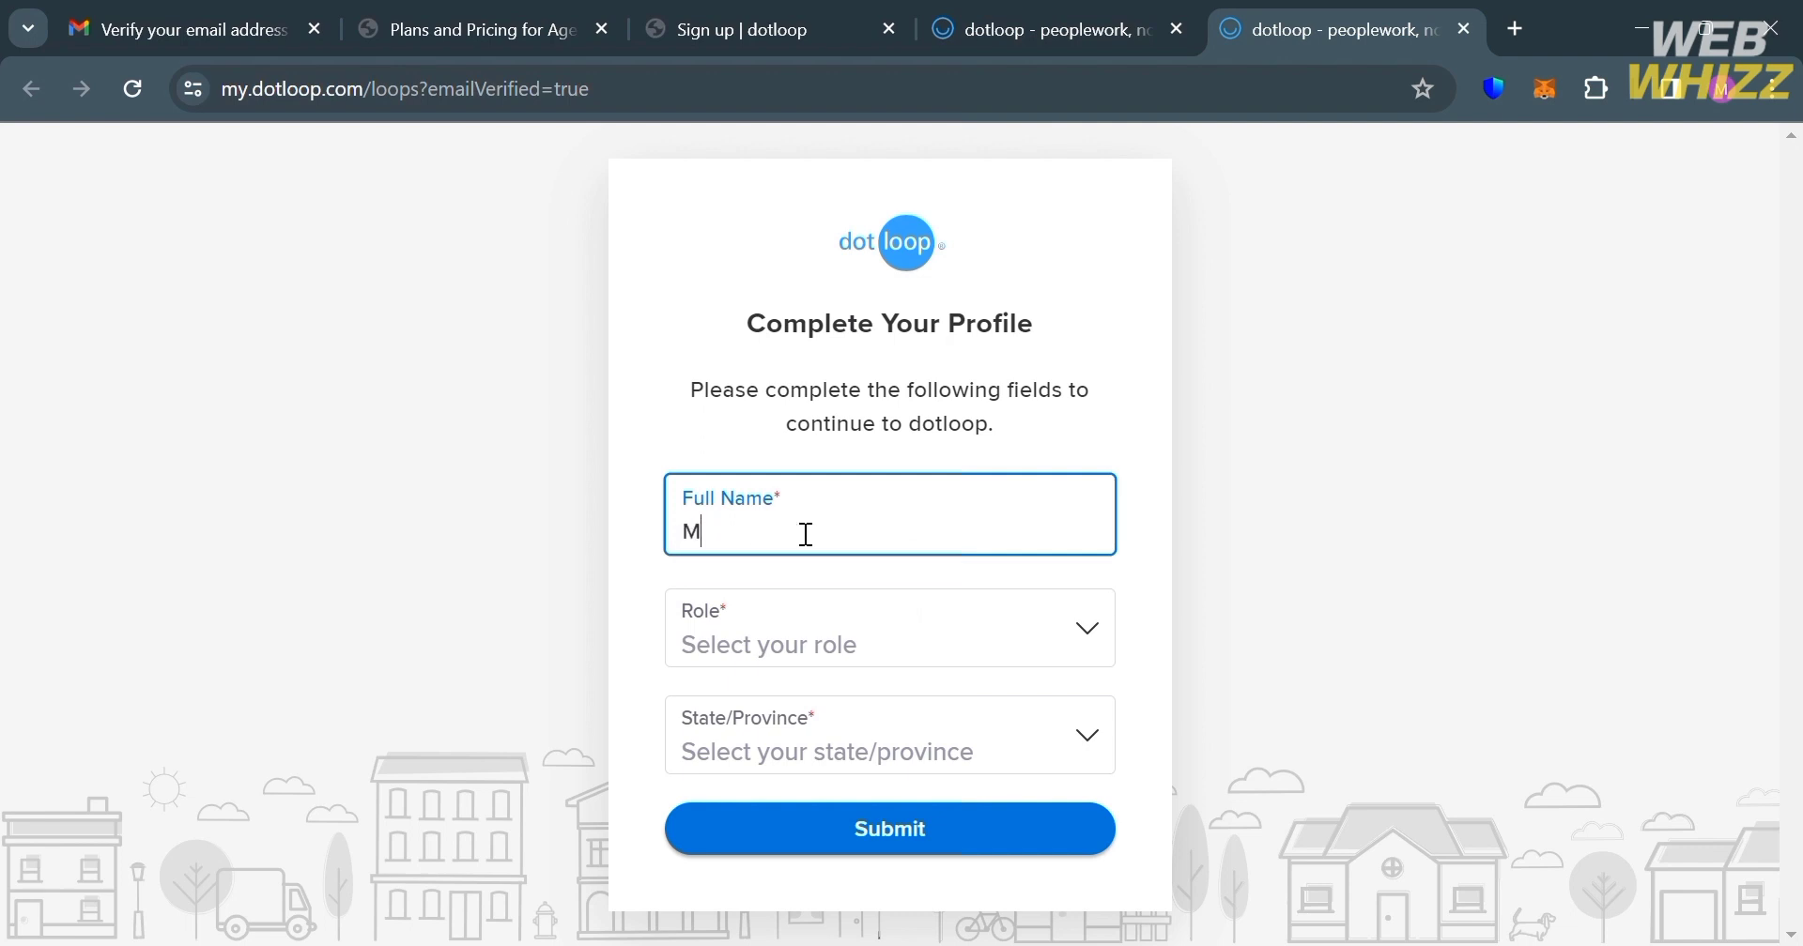
left_click(837, 631)
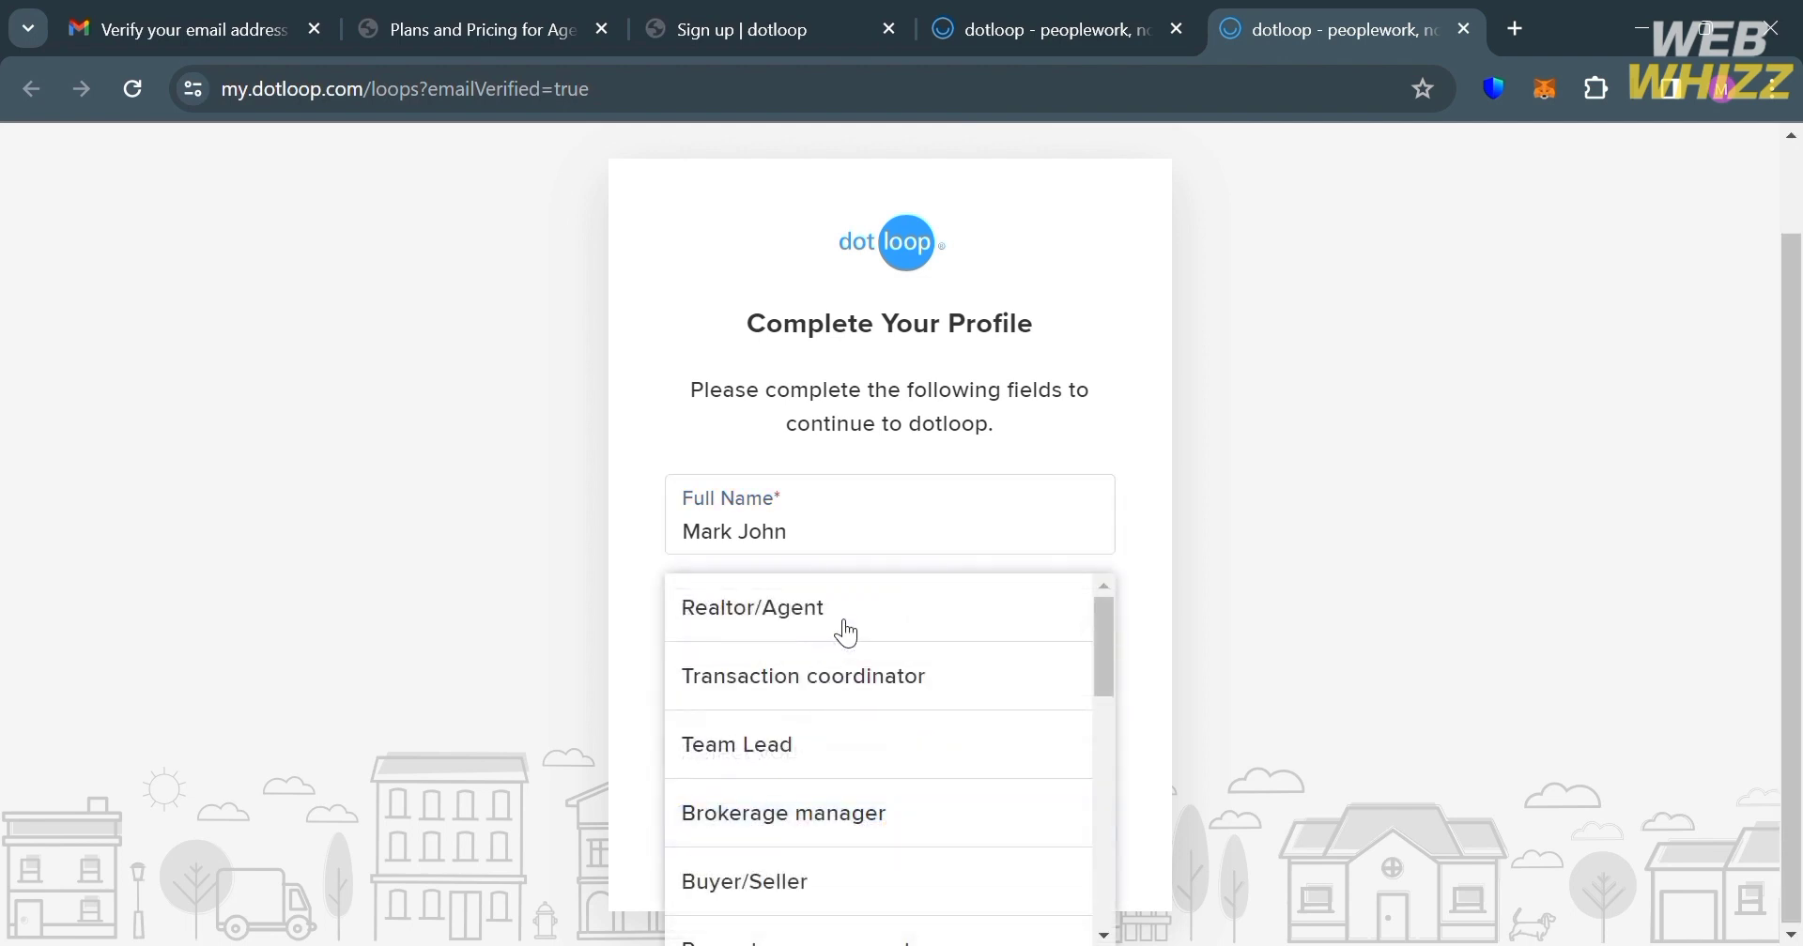
left_click(953, 822)
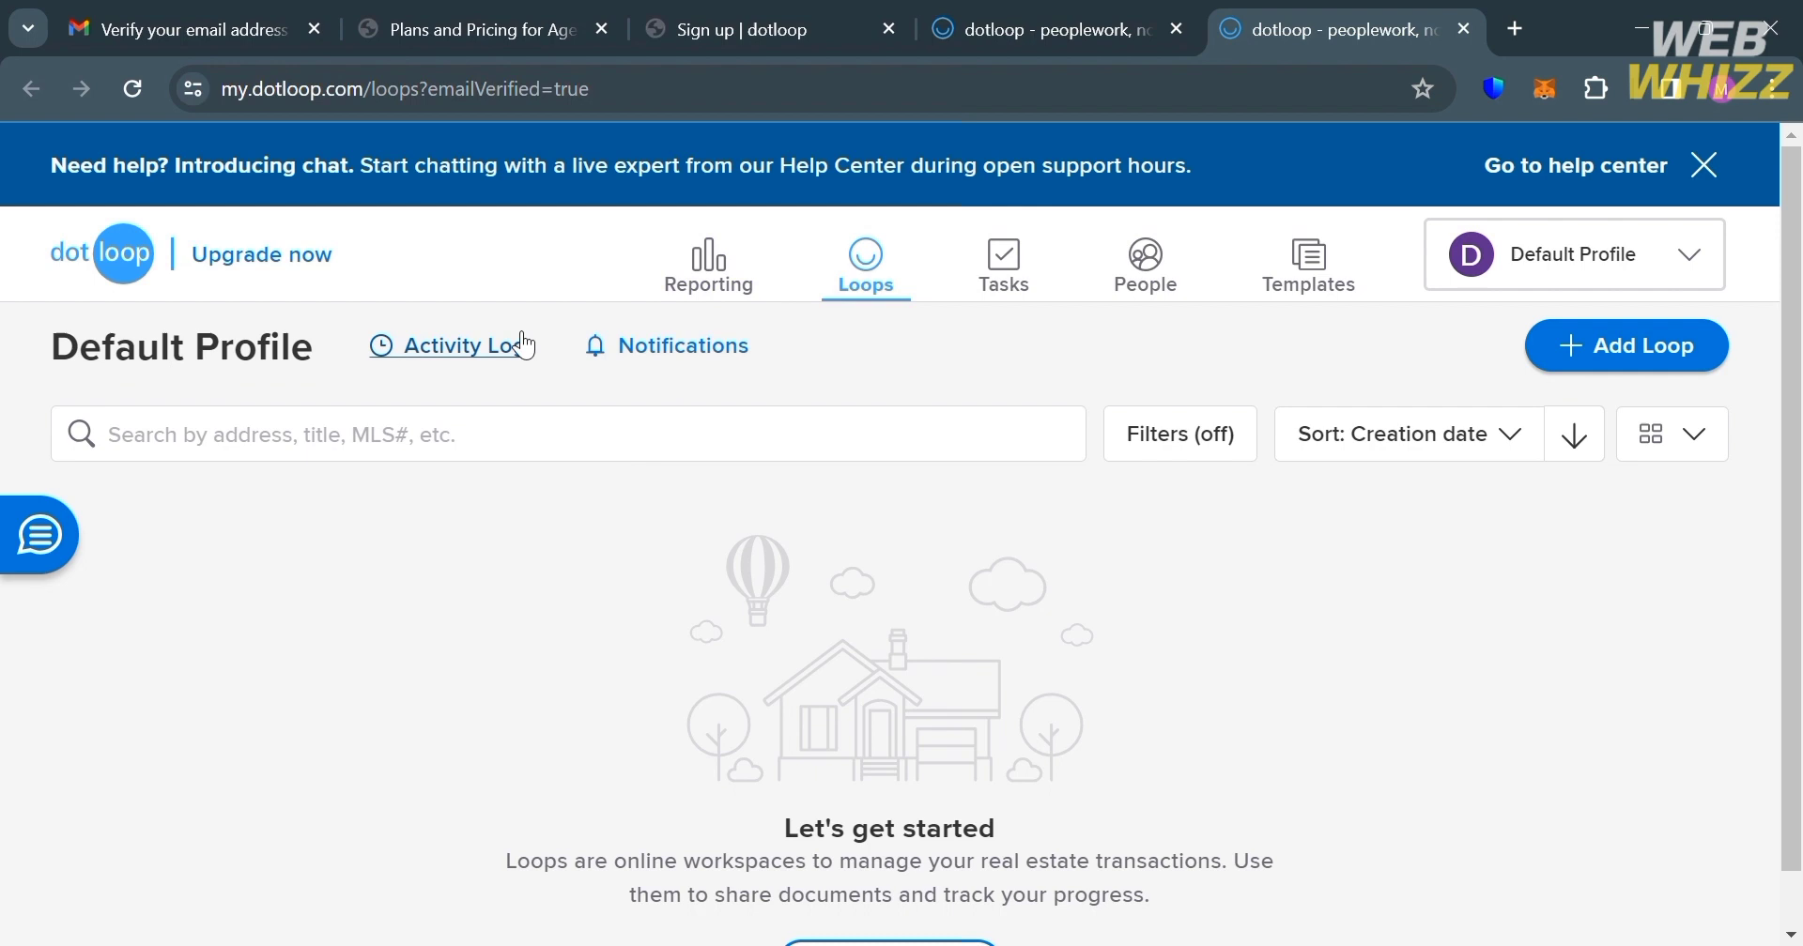
Step: View the empty Activity Log, then go back to the Loops dashboard
left_click(488, 343)
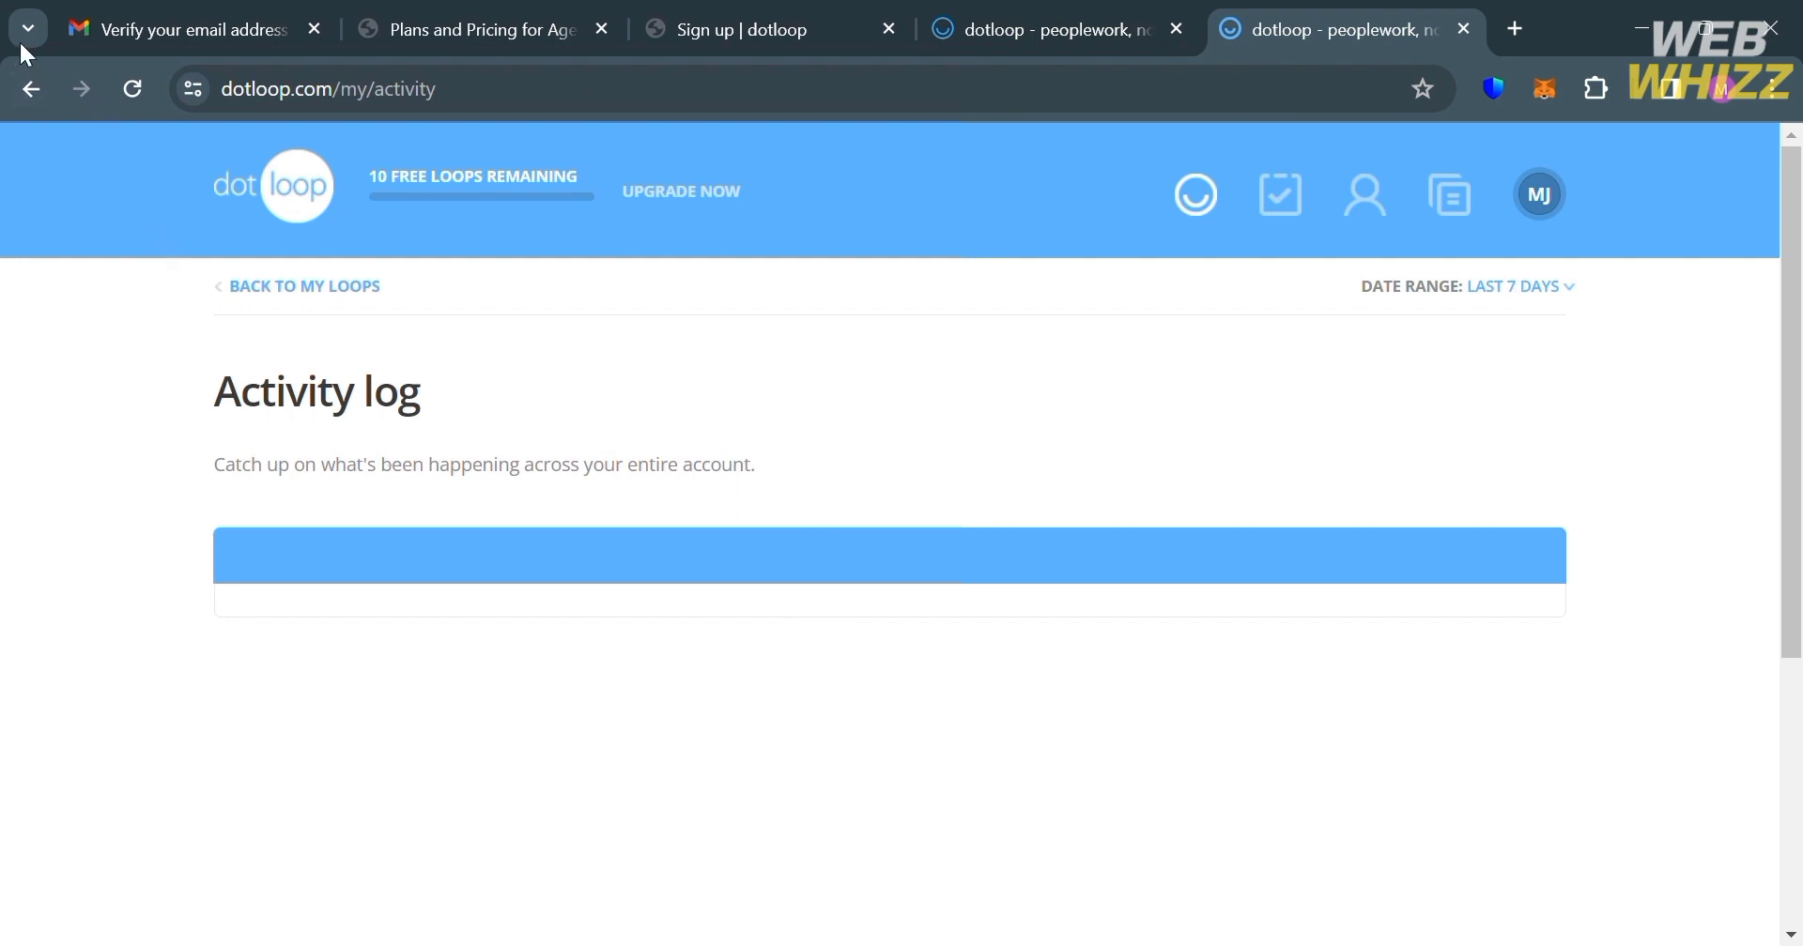
left_click(30, 92)
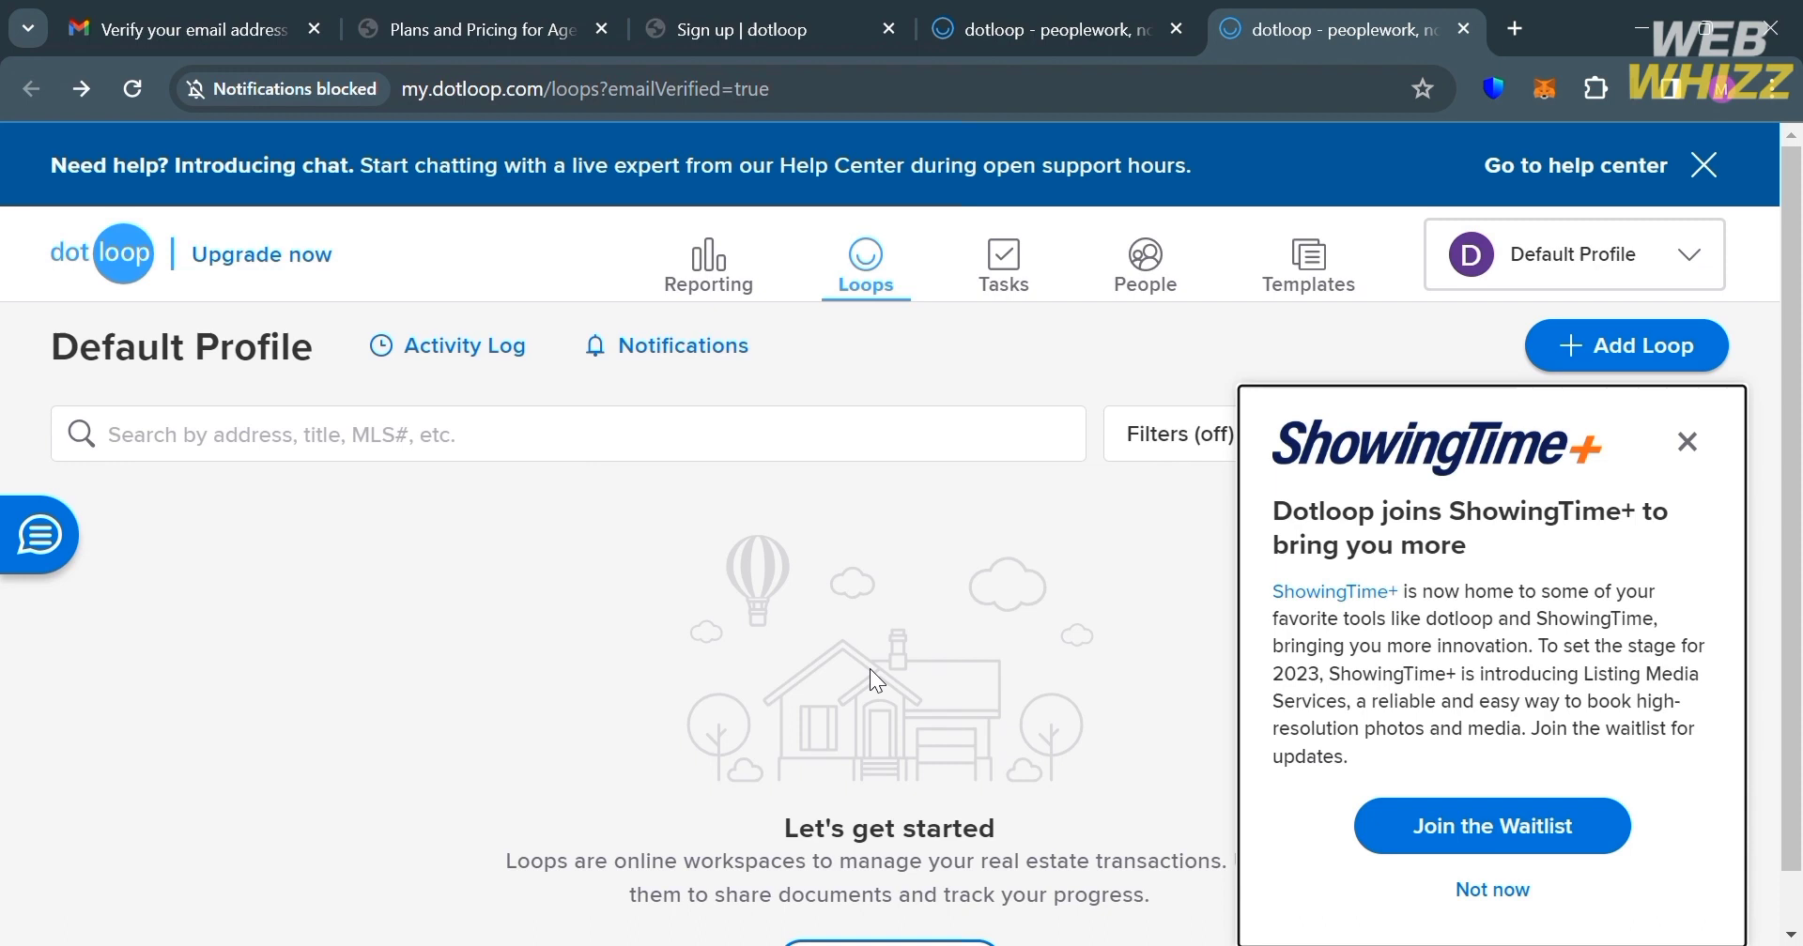
Step: Dismiss the ShowingTime+ announcement, check the empty Notifications page, and return to Loops
left_click(1687, 441)
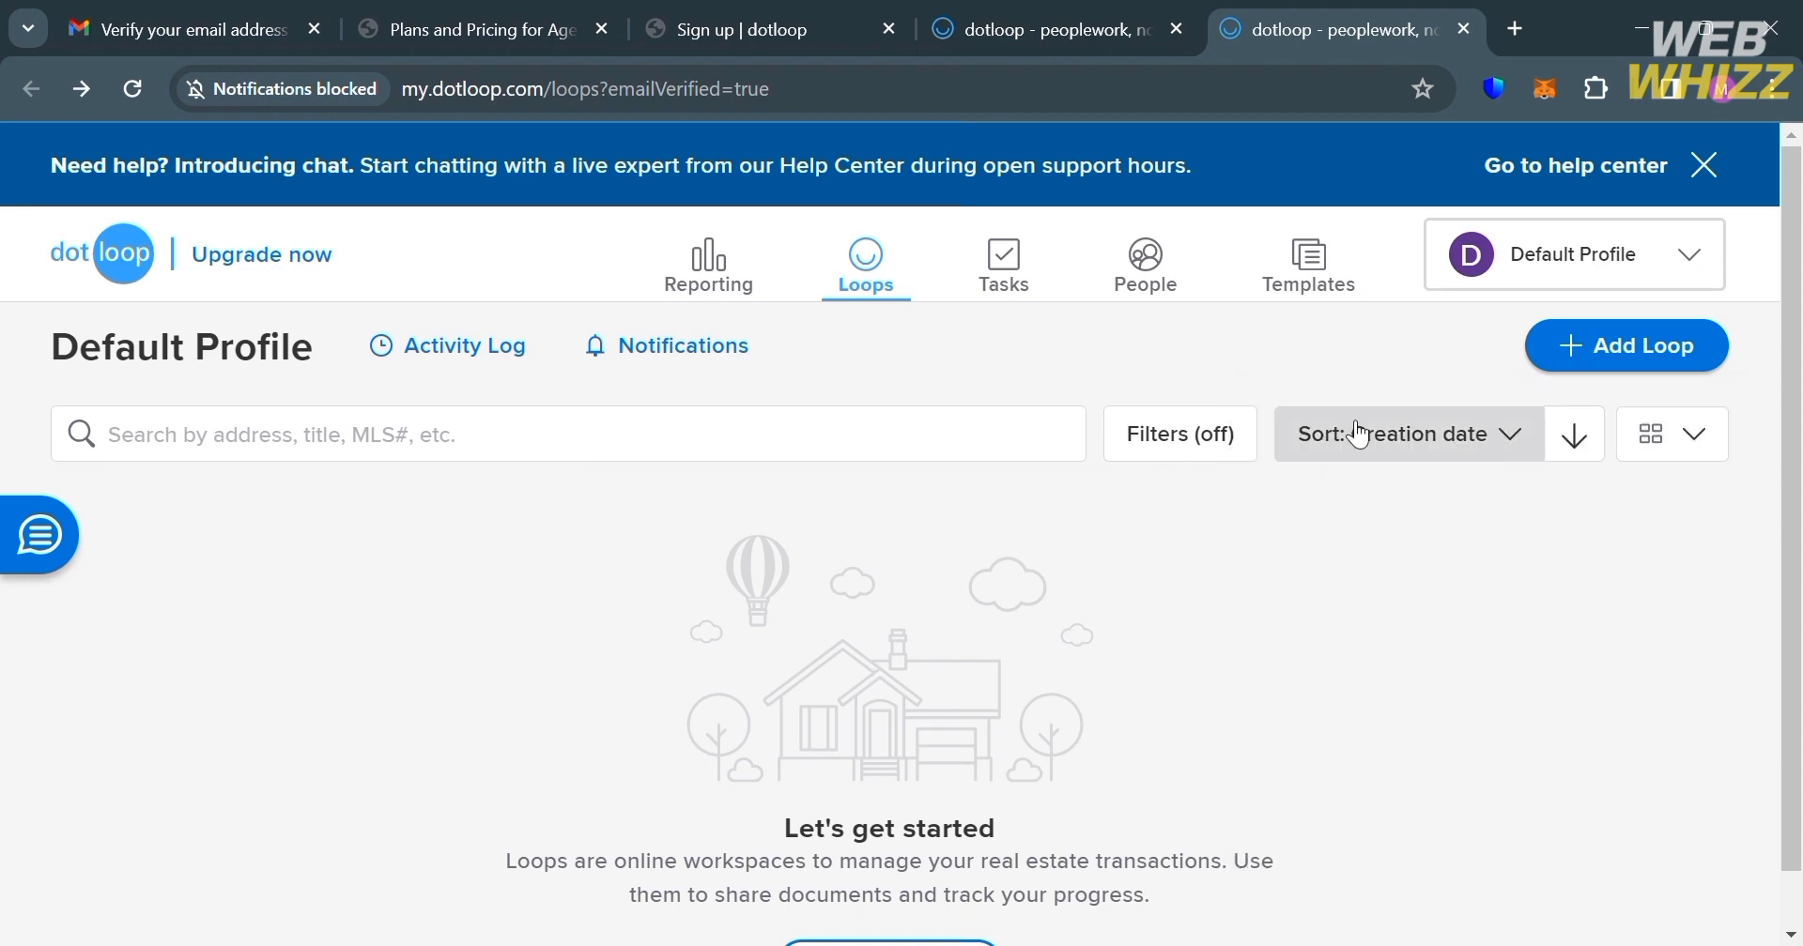
left_click(674, 347)
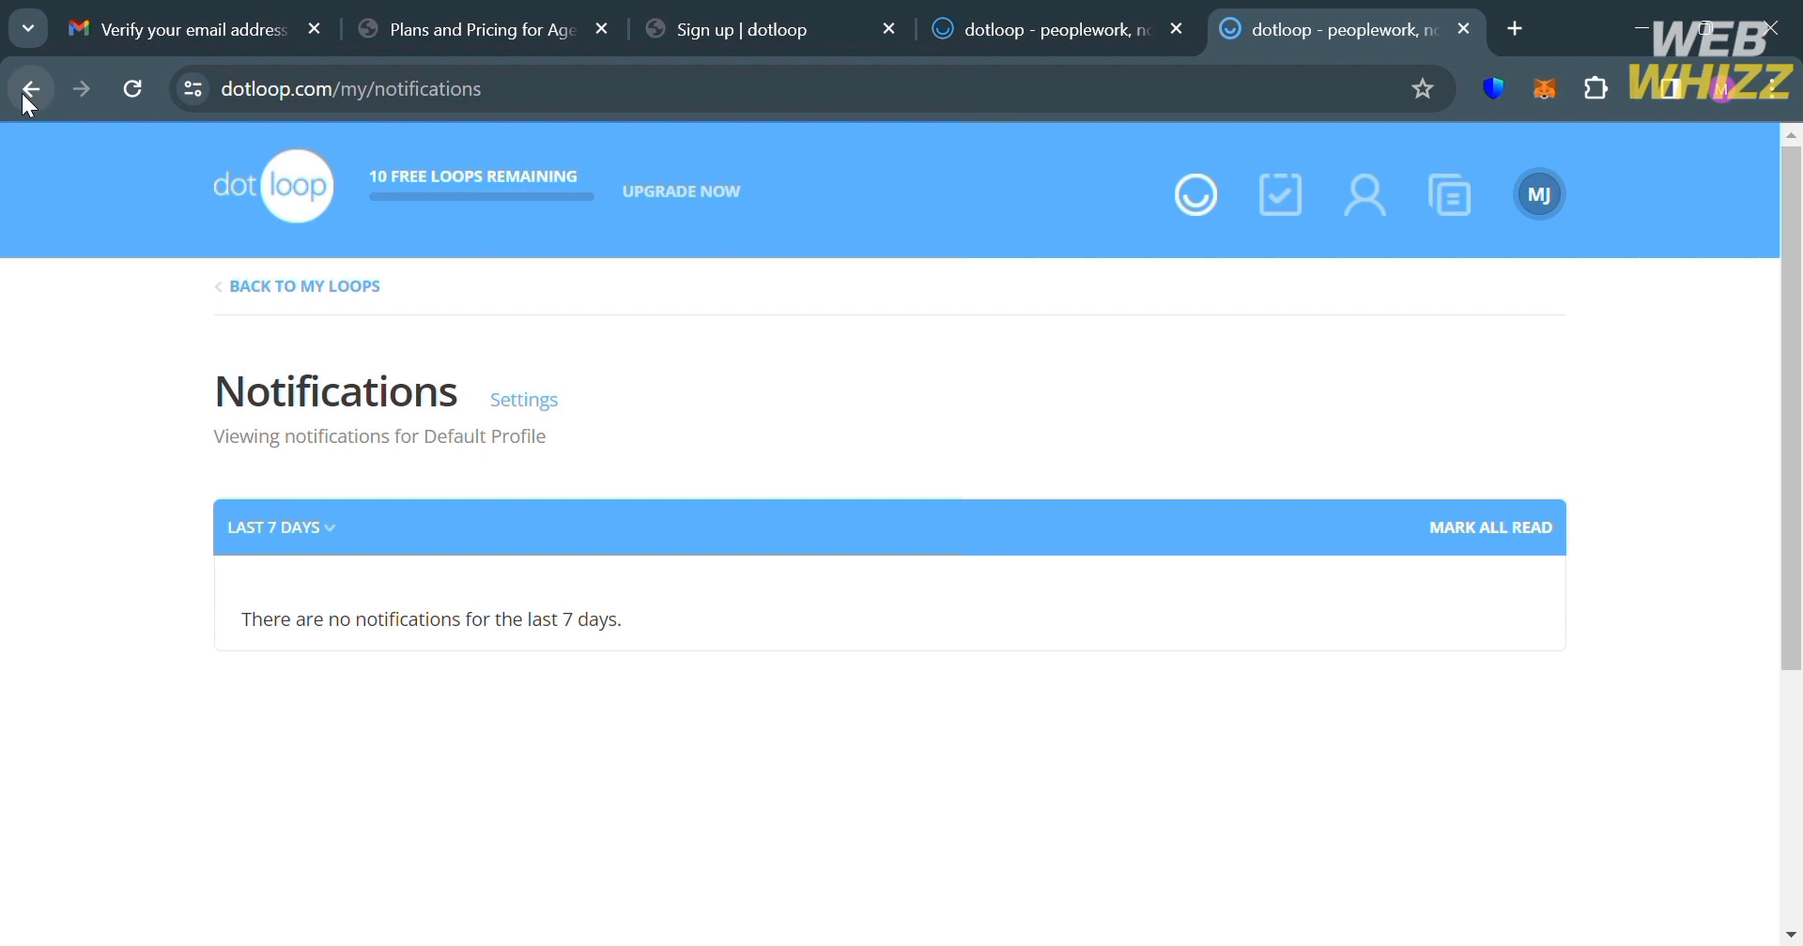
left_click(26, 91)
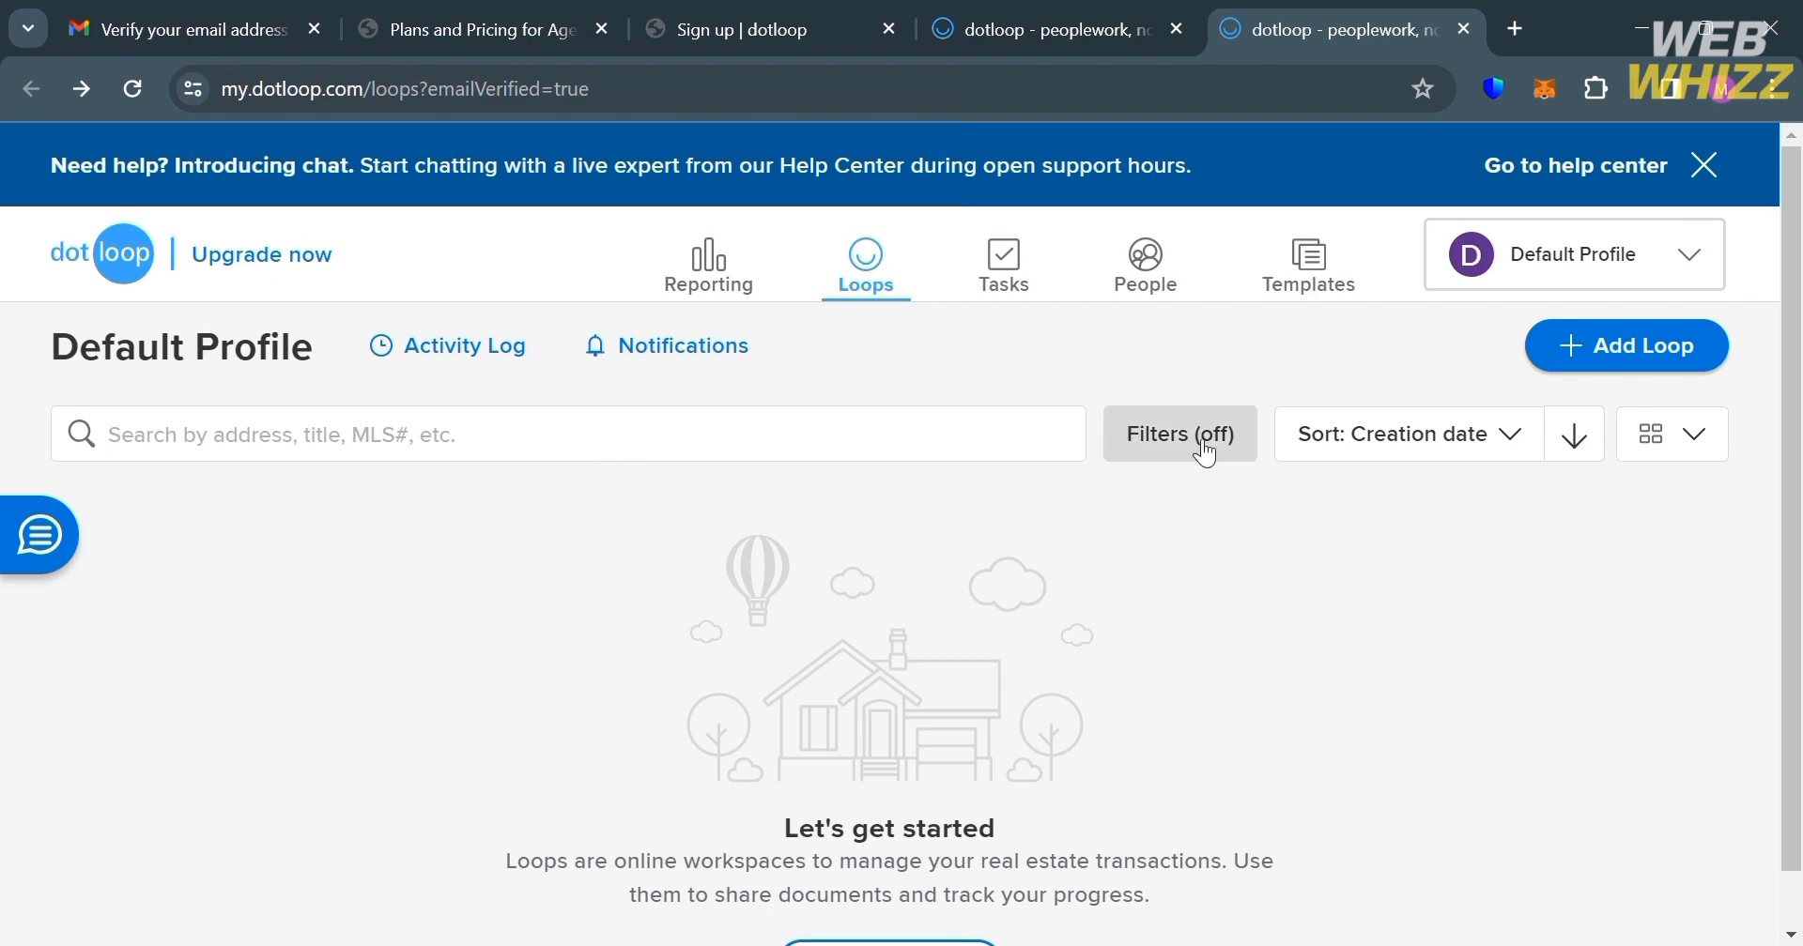
left_click(1203, 452)
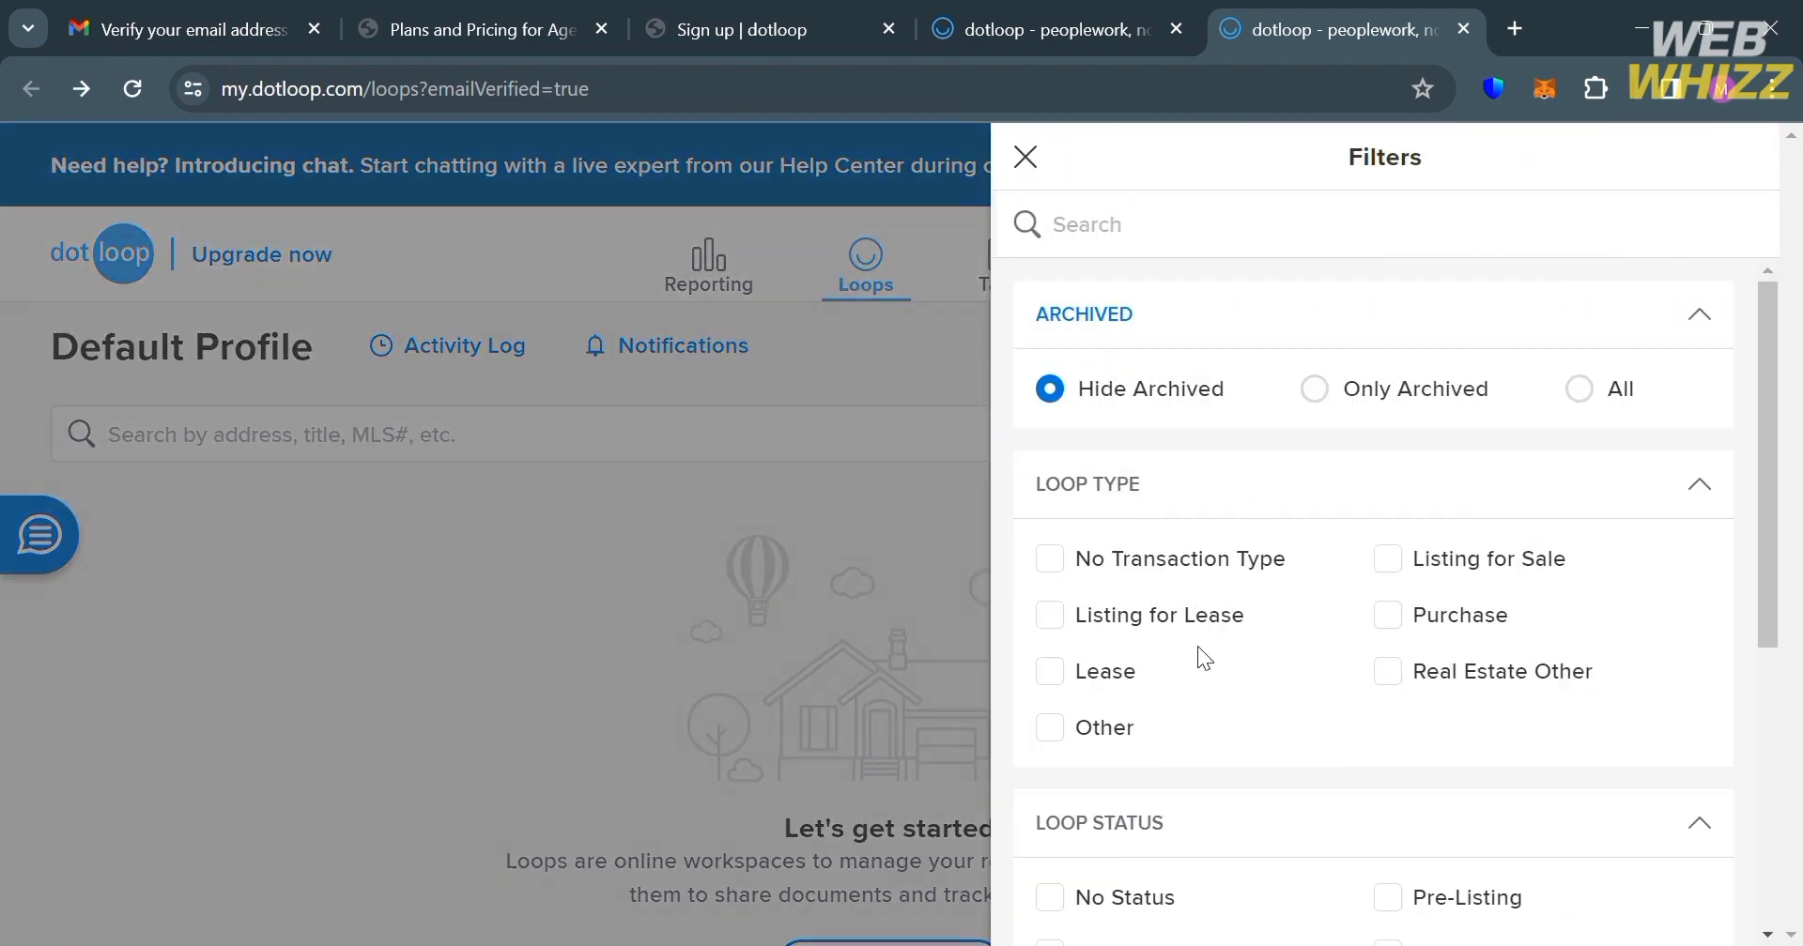
scroll(1341, 830, "down", 3)
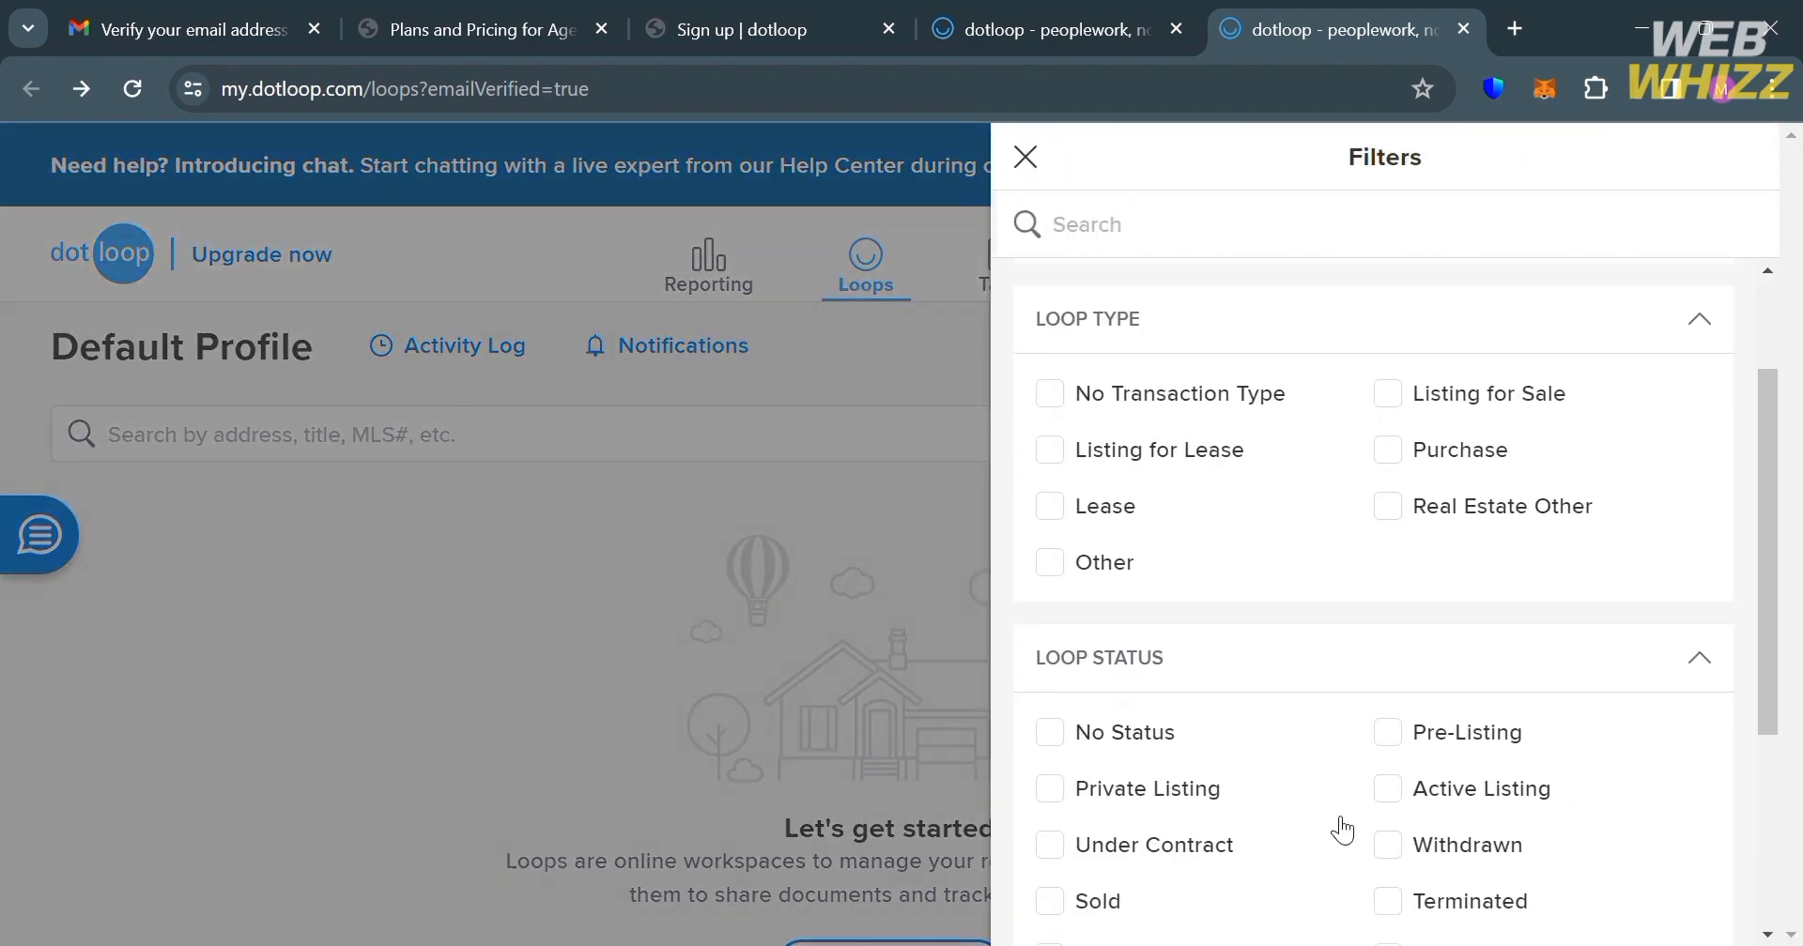
scroll(1342, 830, "down", 2)
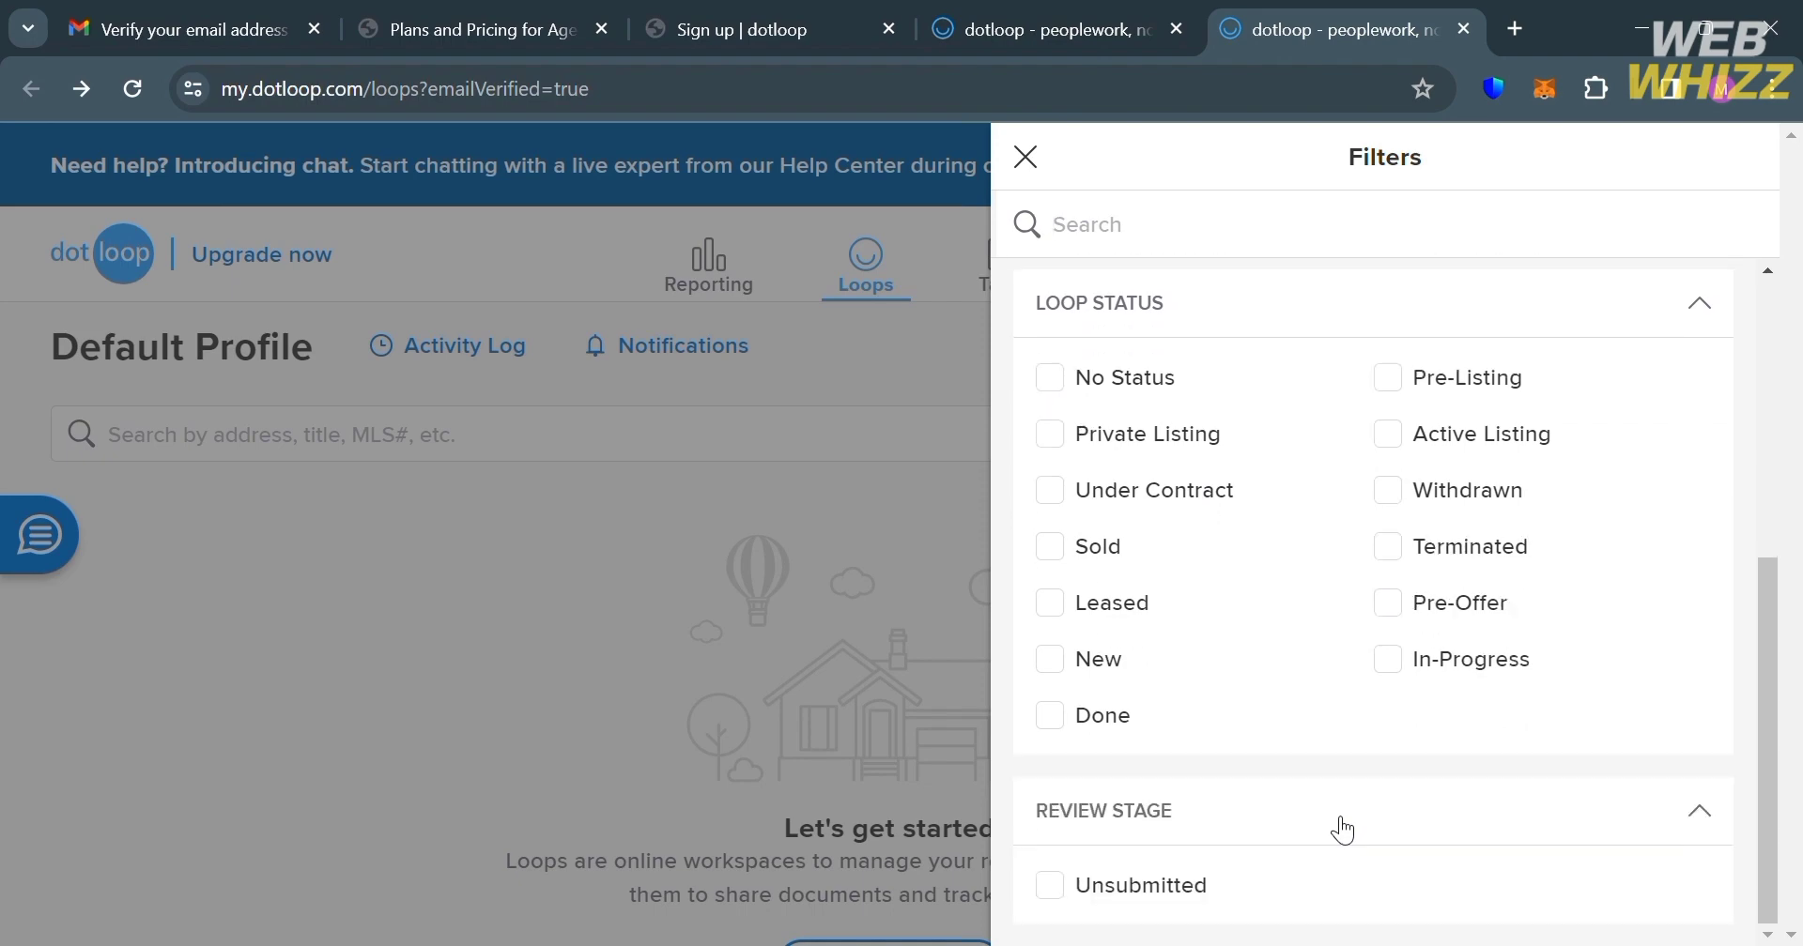
scroll(1342, 830, "up", 4)
scroll(1342, 830, "up", 1)
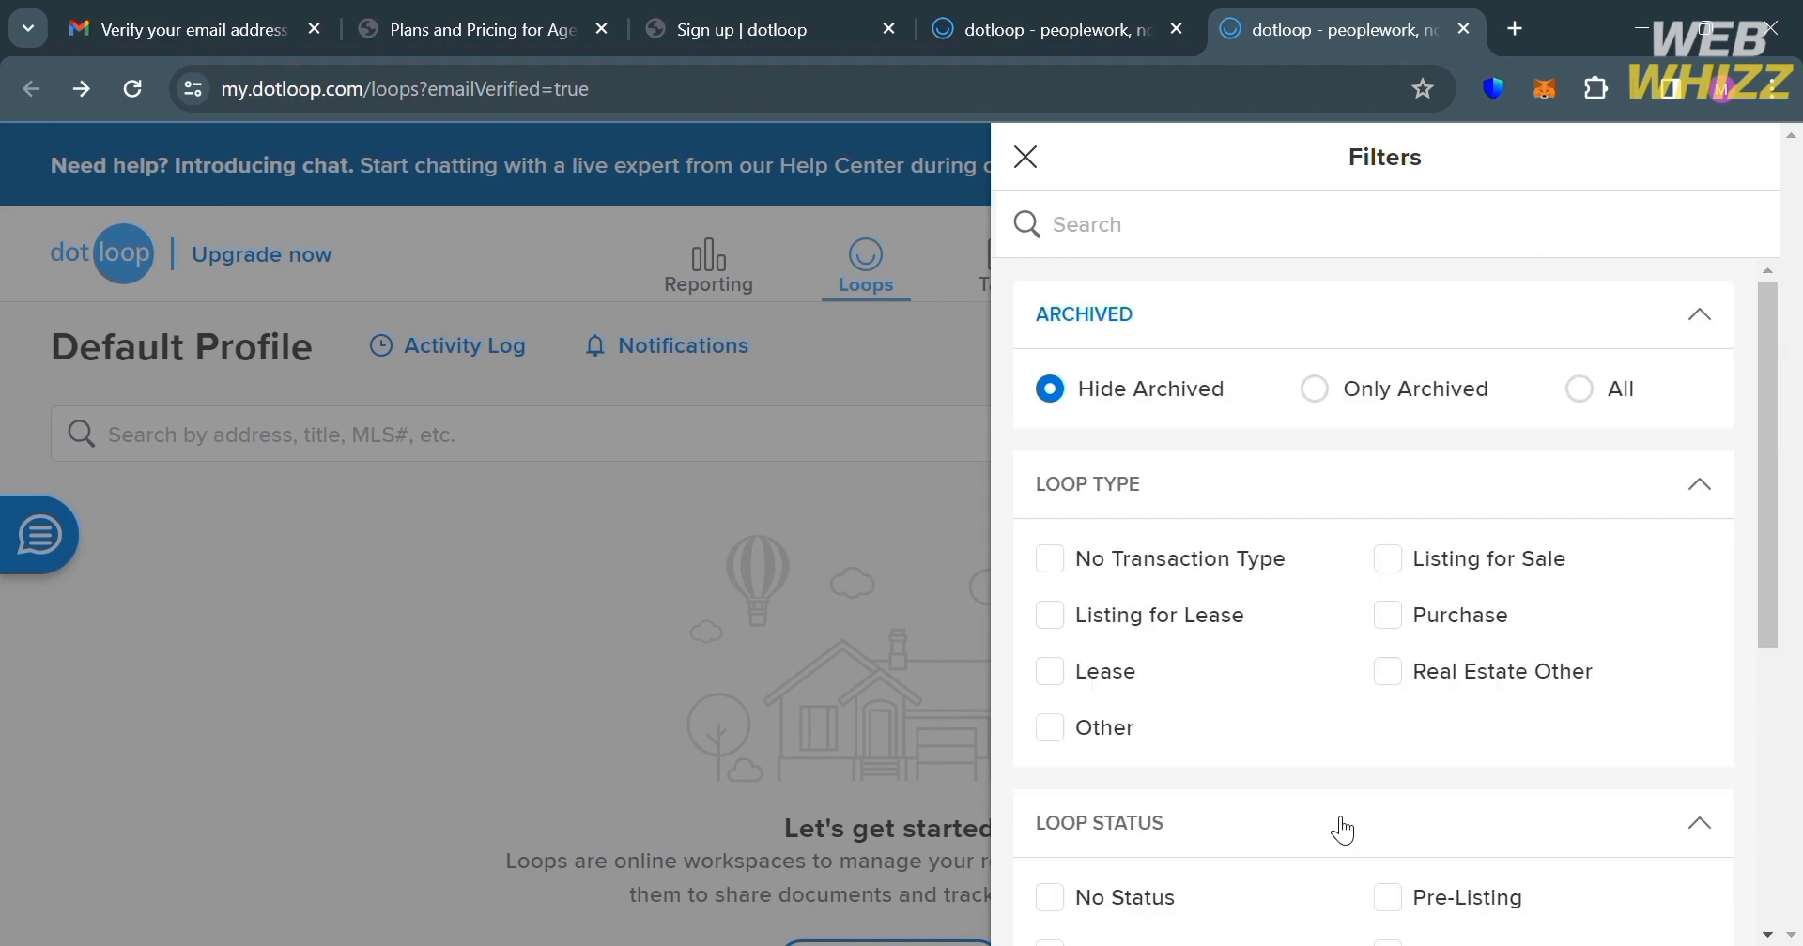
left_click(849, 655)
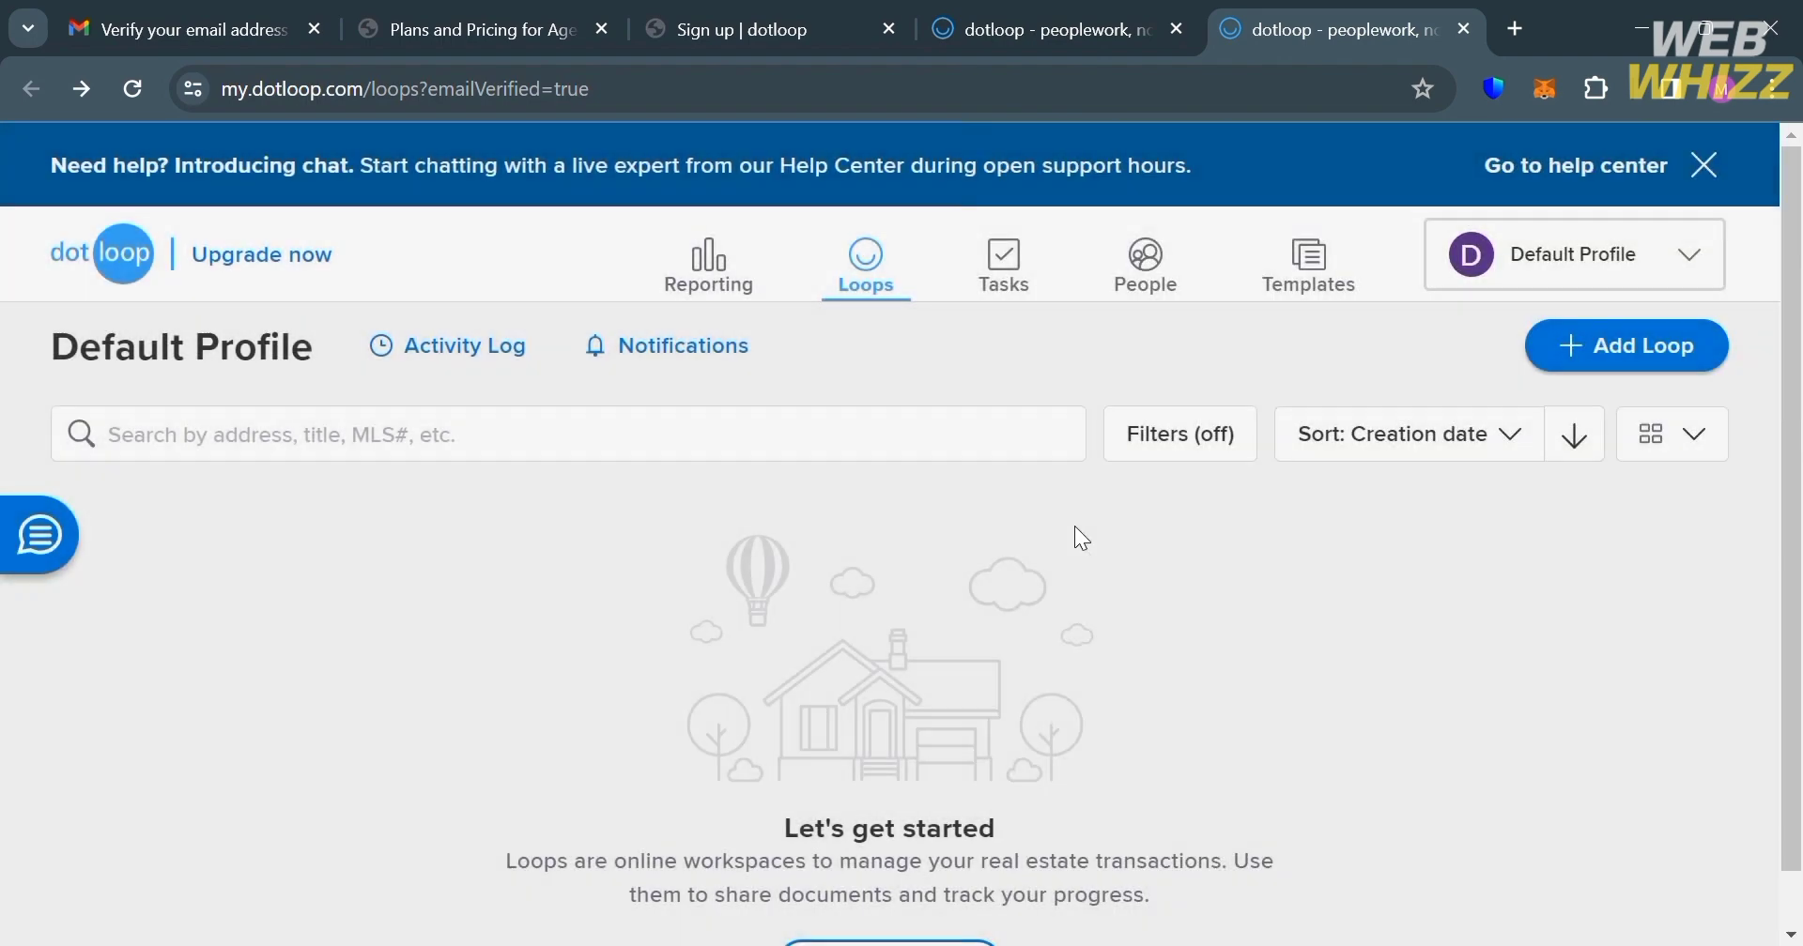
left_click(1455, 427)
scroll(1446, 601, "down", 2)
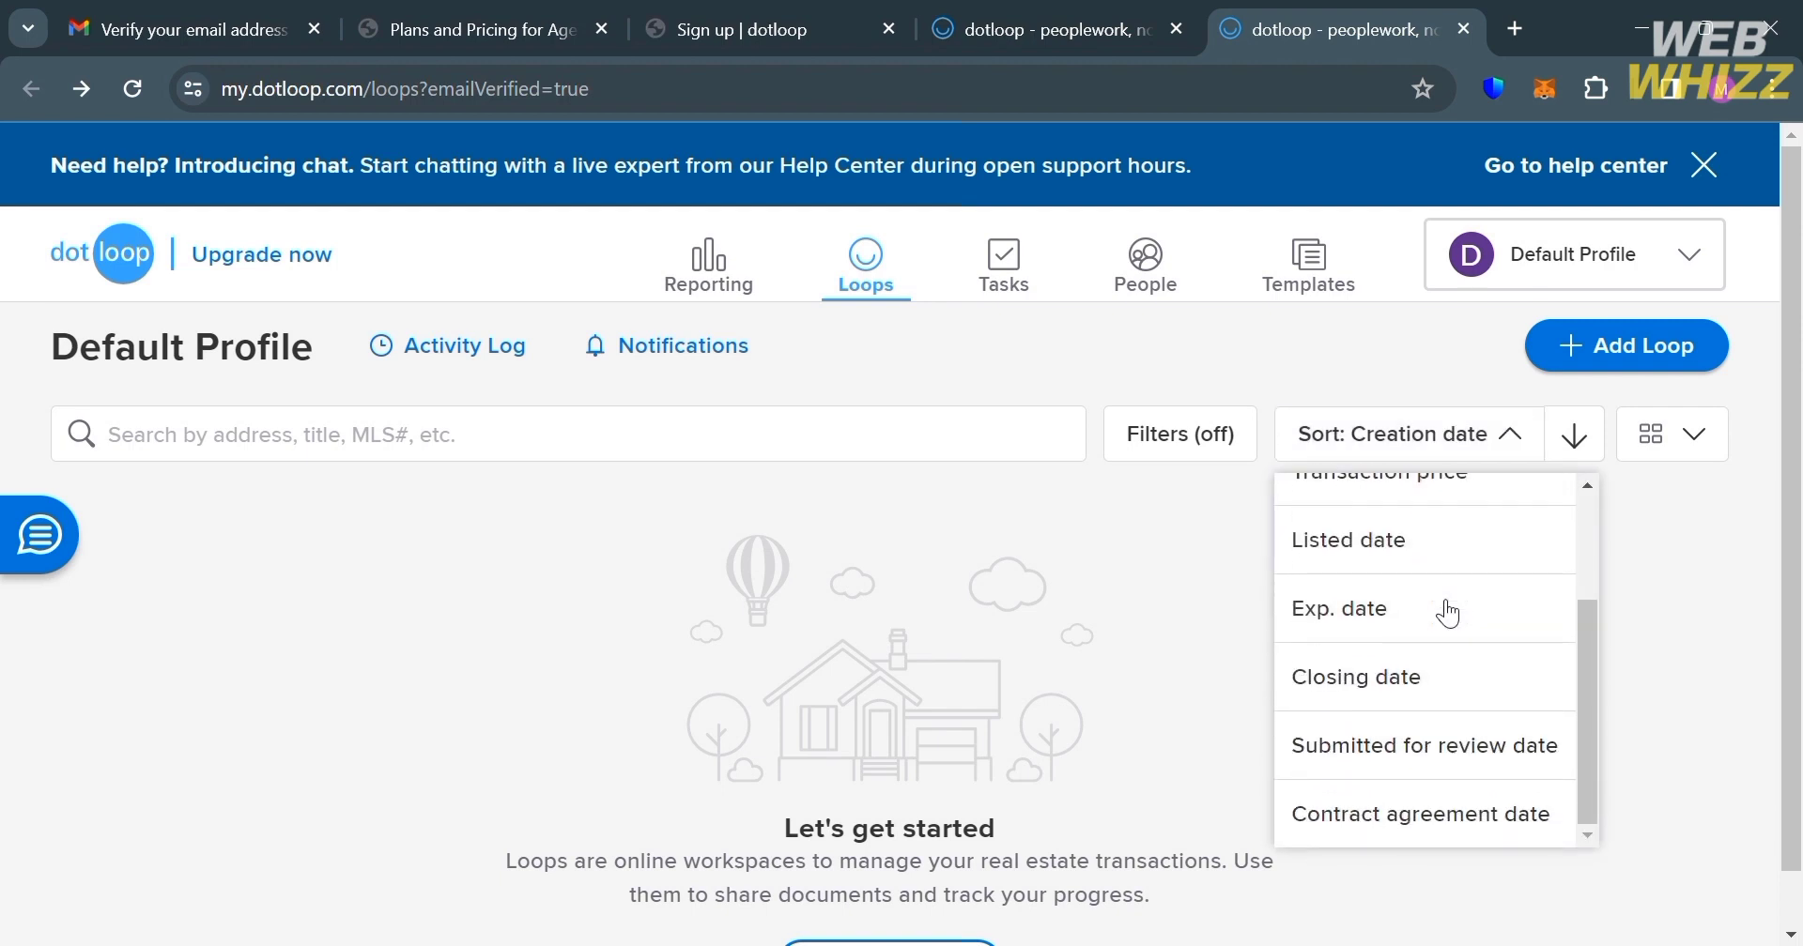
left_click(1732, 513)
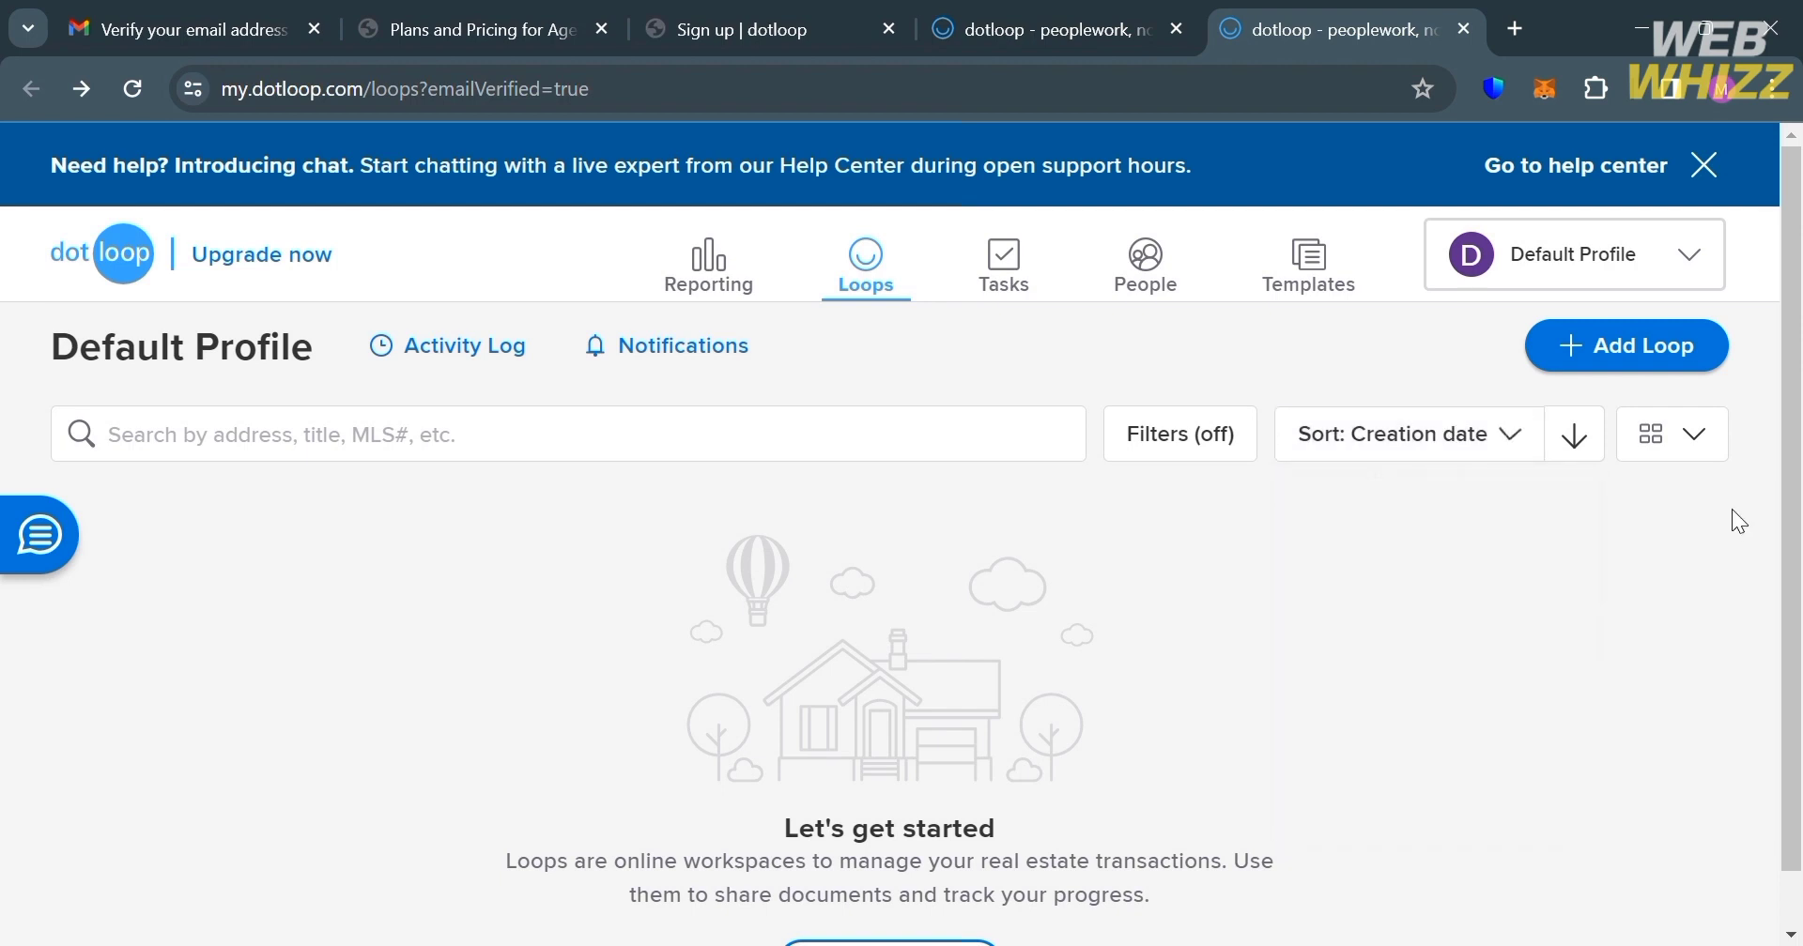
left_click(1715, 434)
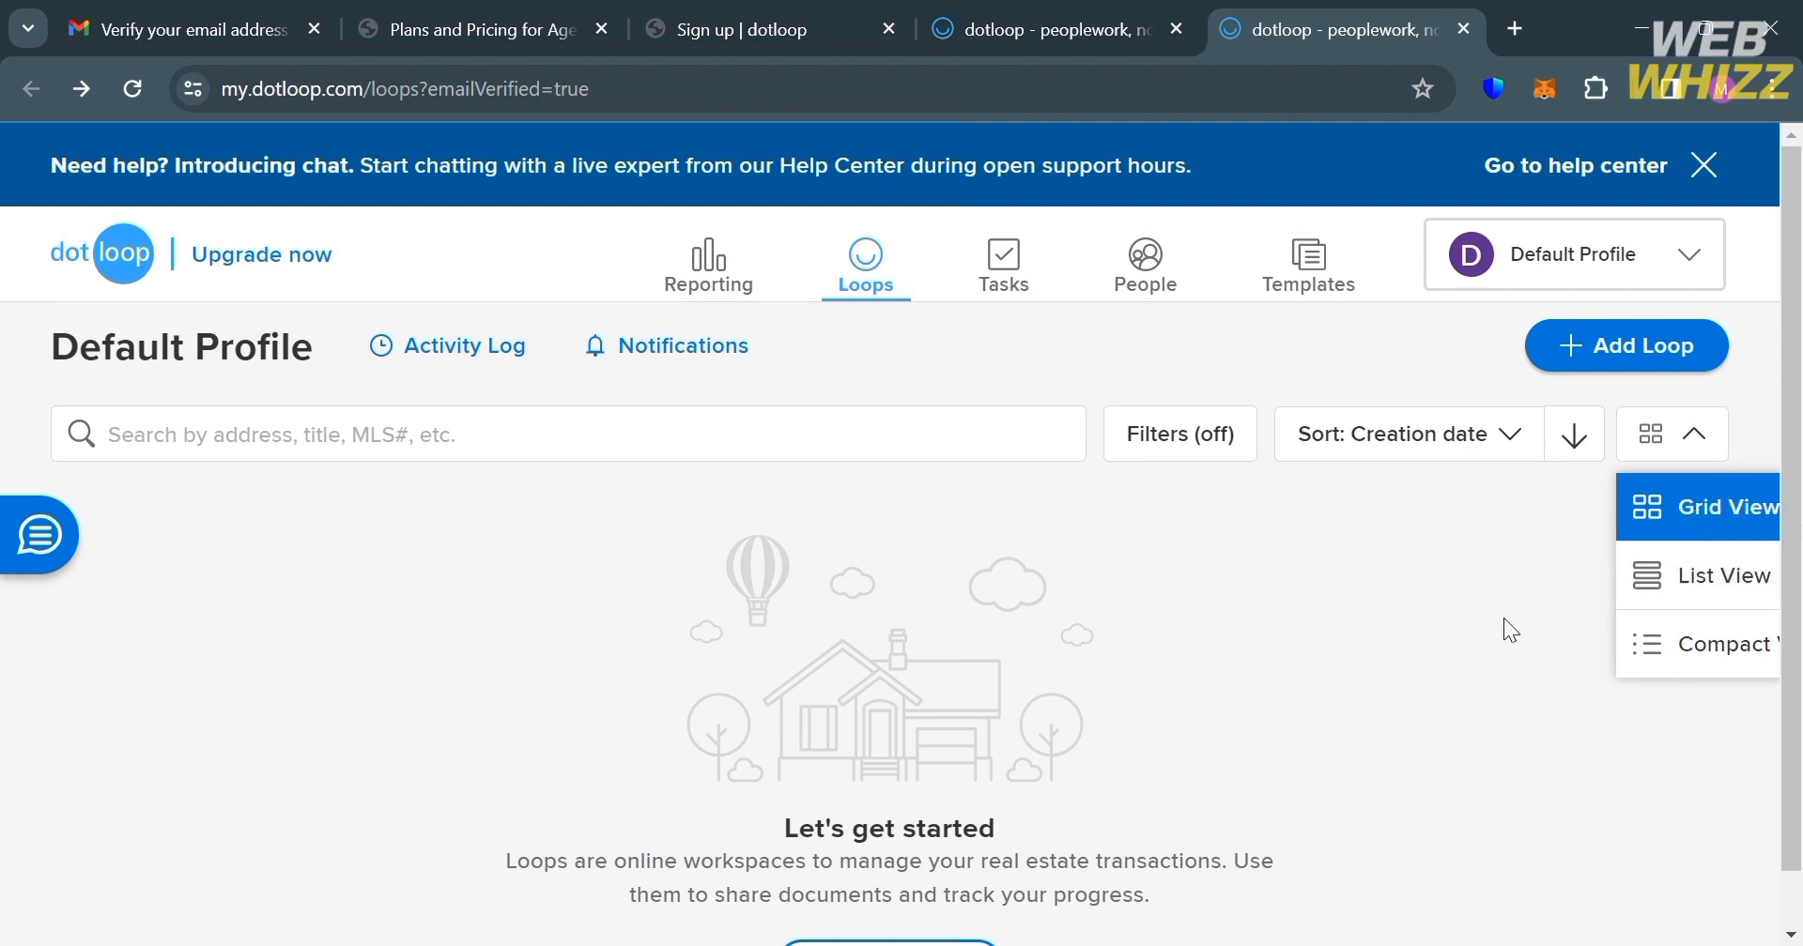
left_click(1437, 625)
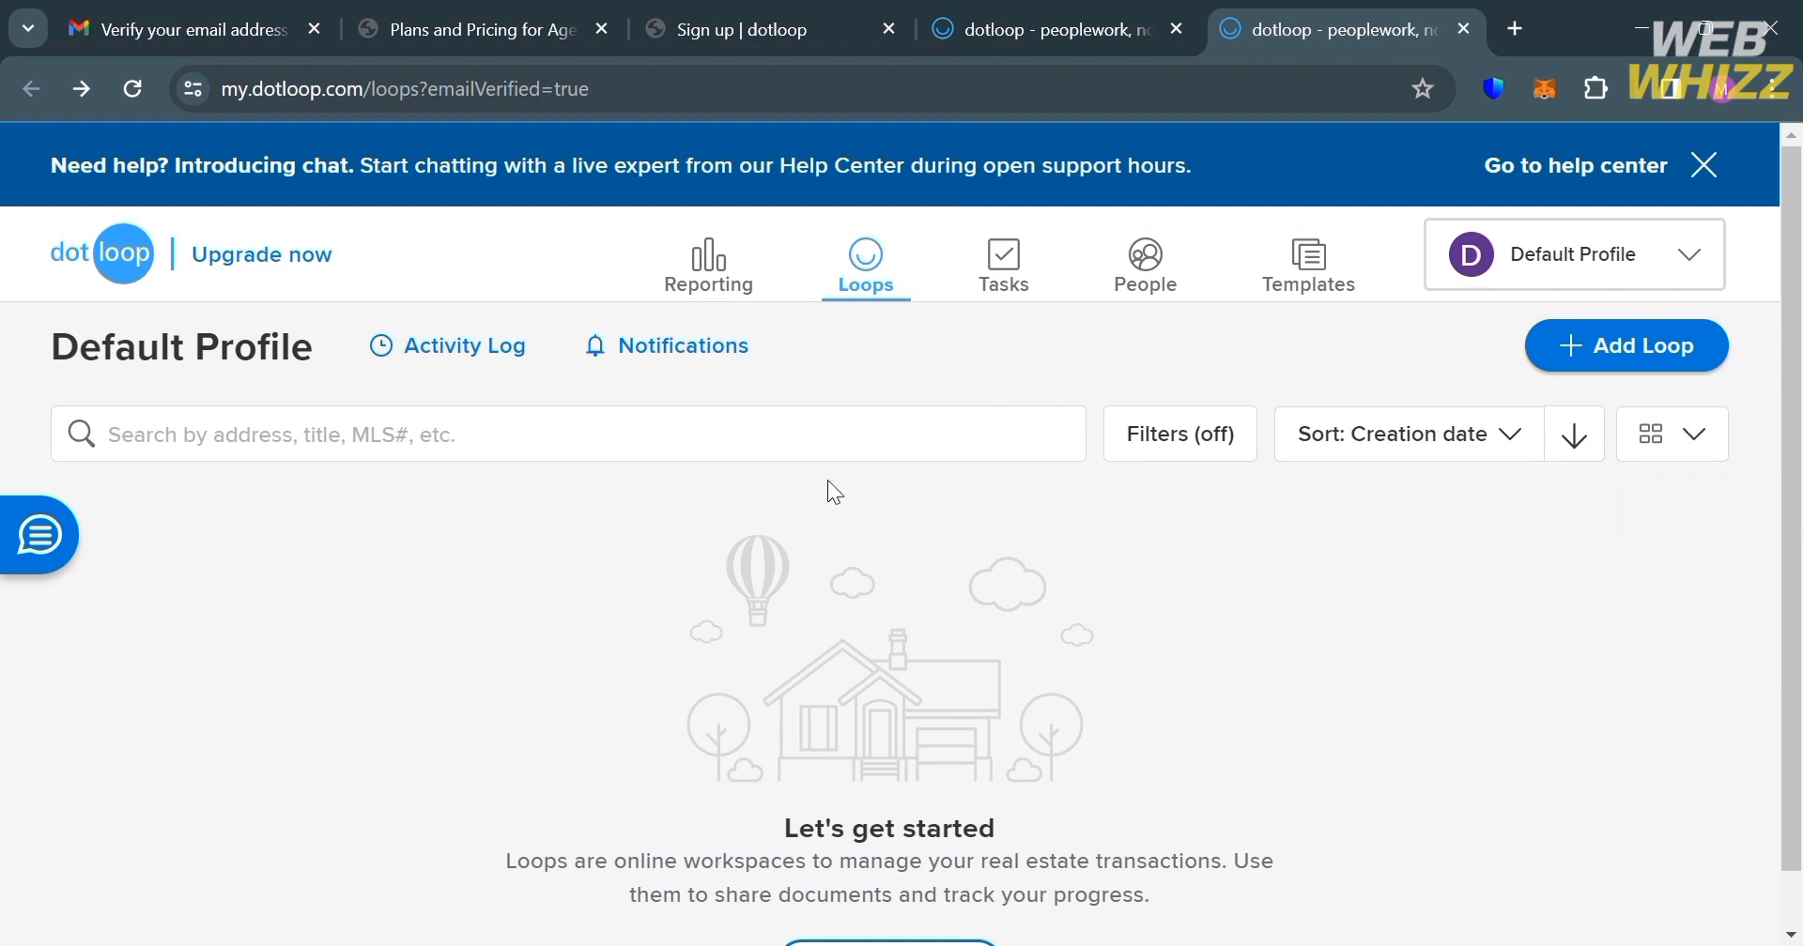
Step: Open Tasks, view the empty Personal Tasks and Loop Tasks lists, and try ADD TASK
left_click(1022, 269)
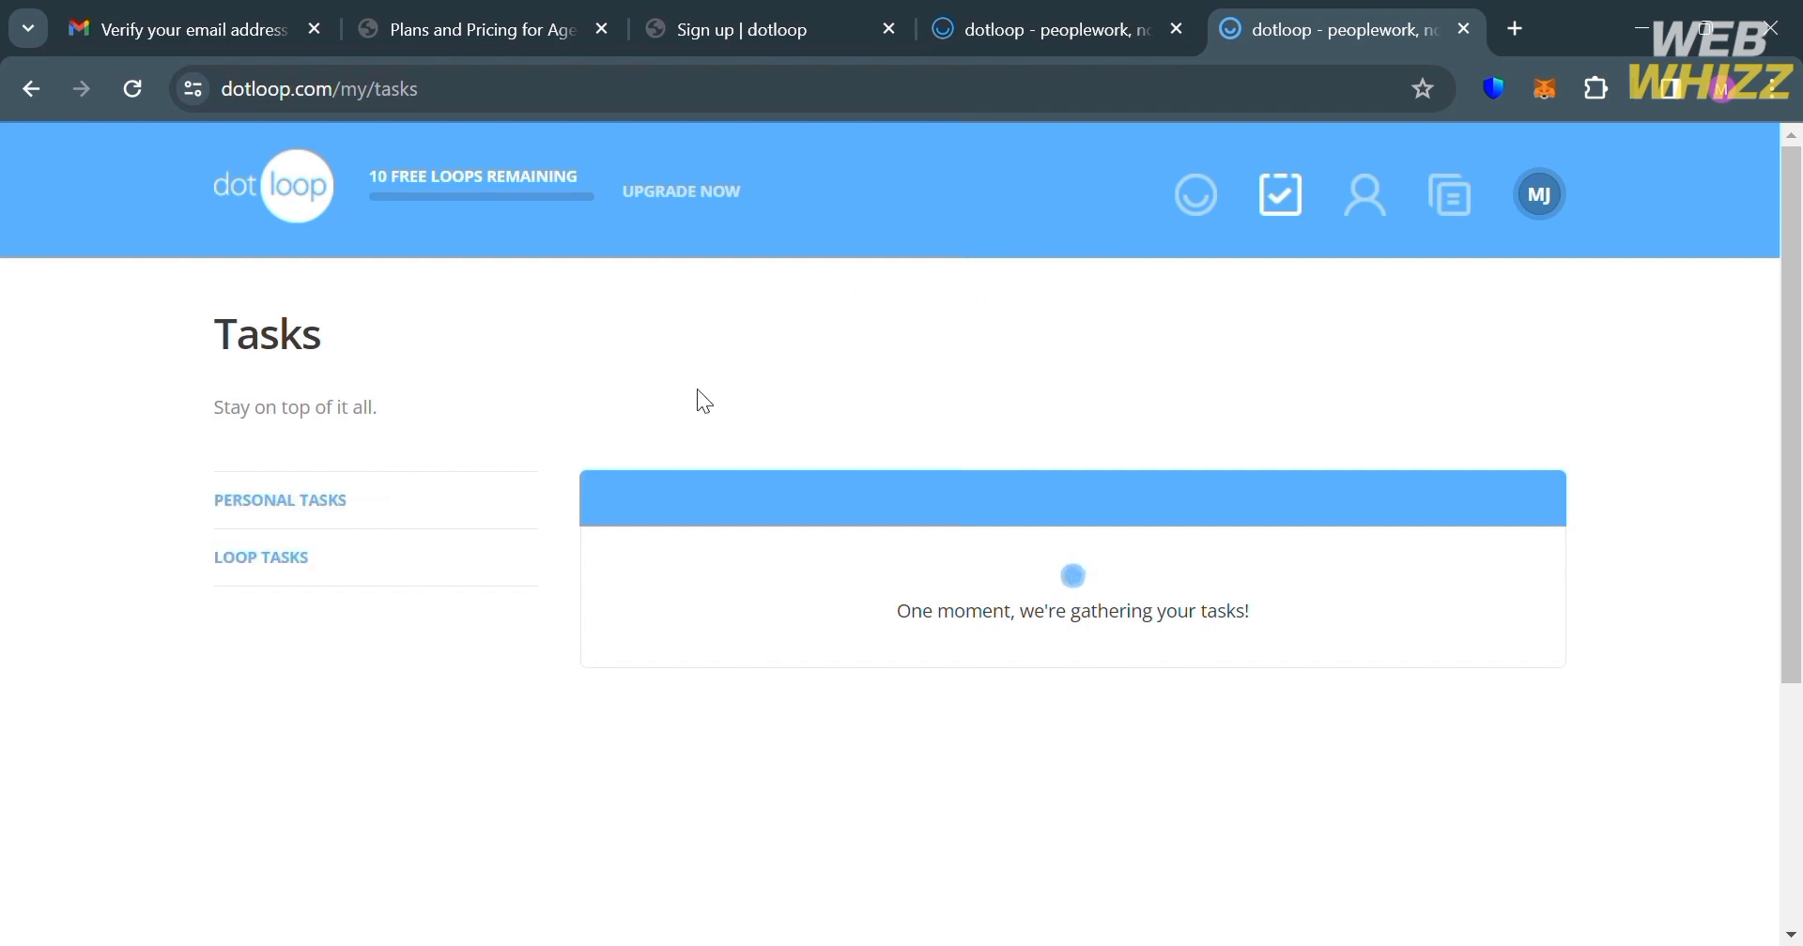
left_click(450, 509)
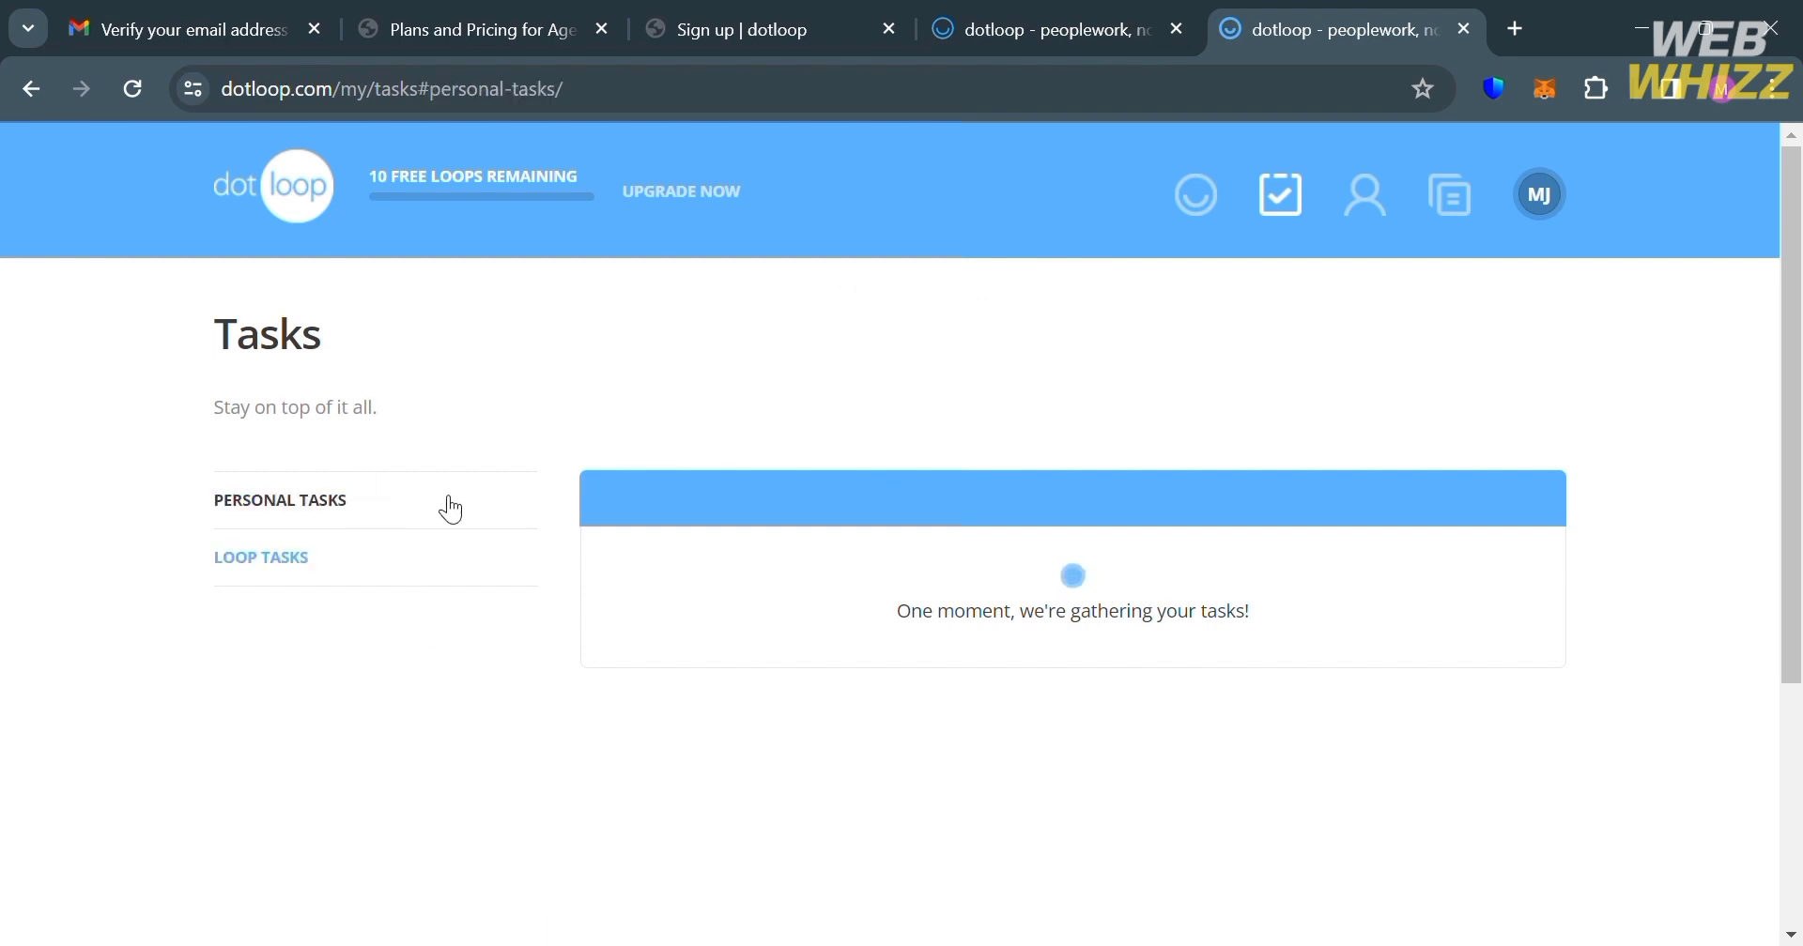
left_click(321, 563)
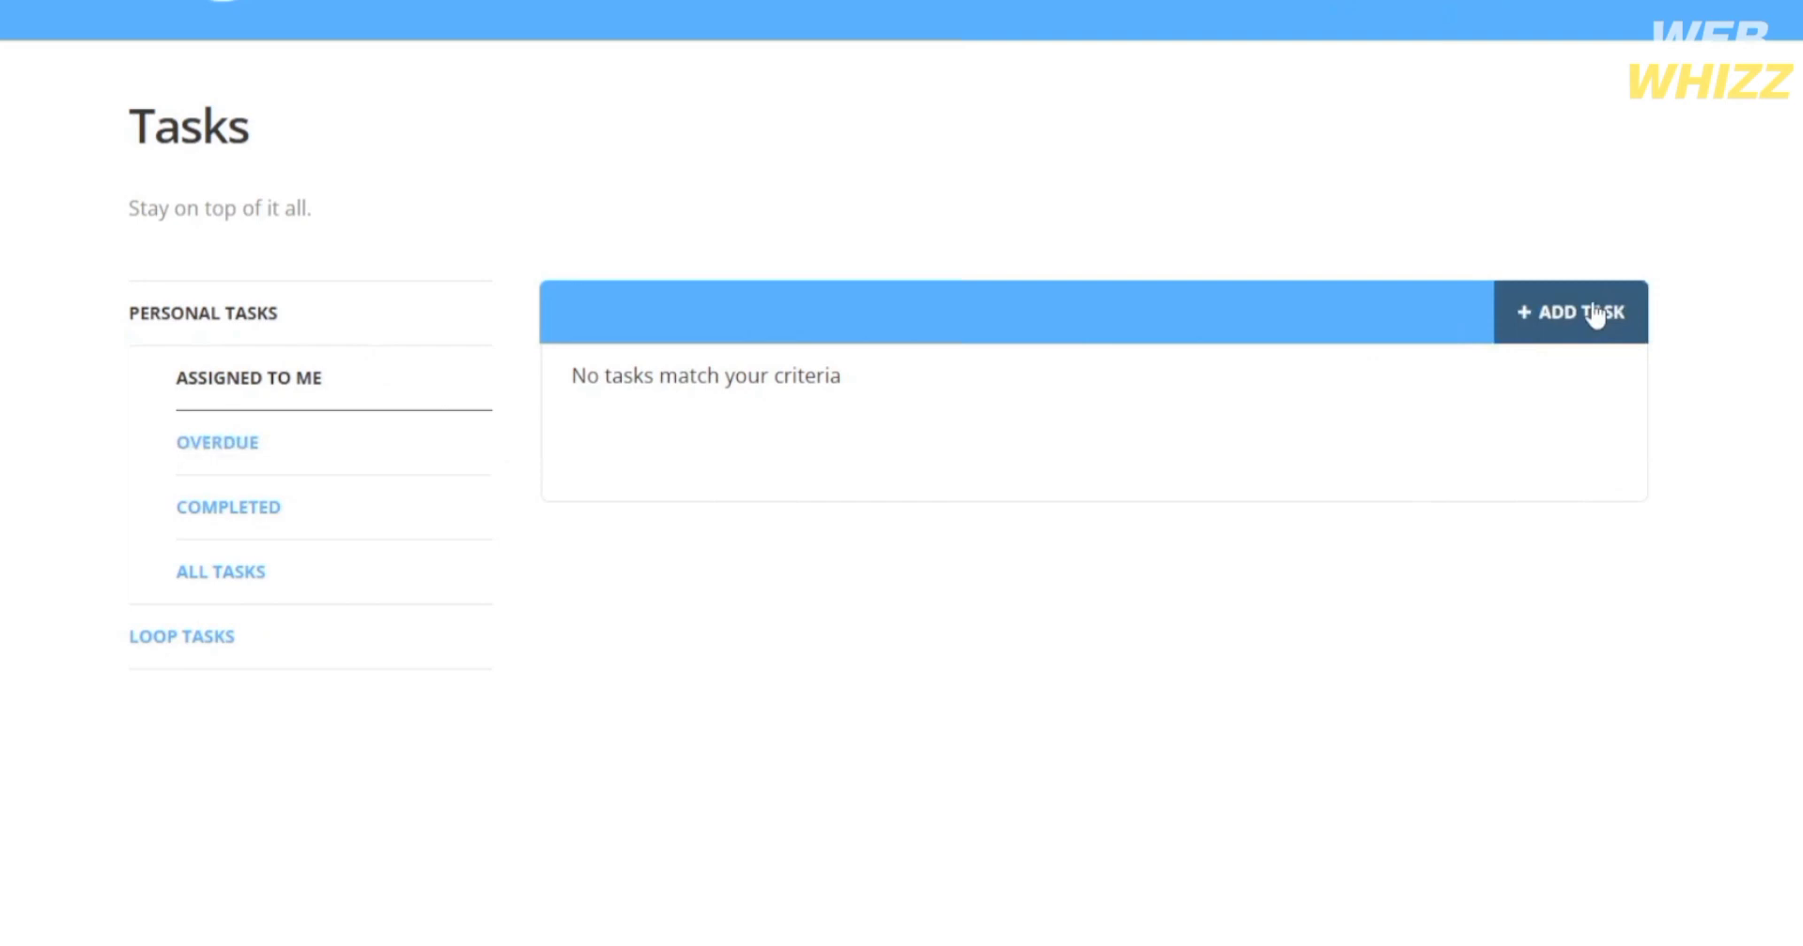
left_click(1596, 317)
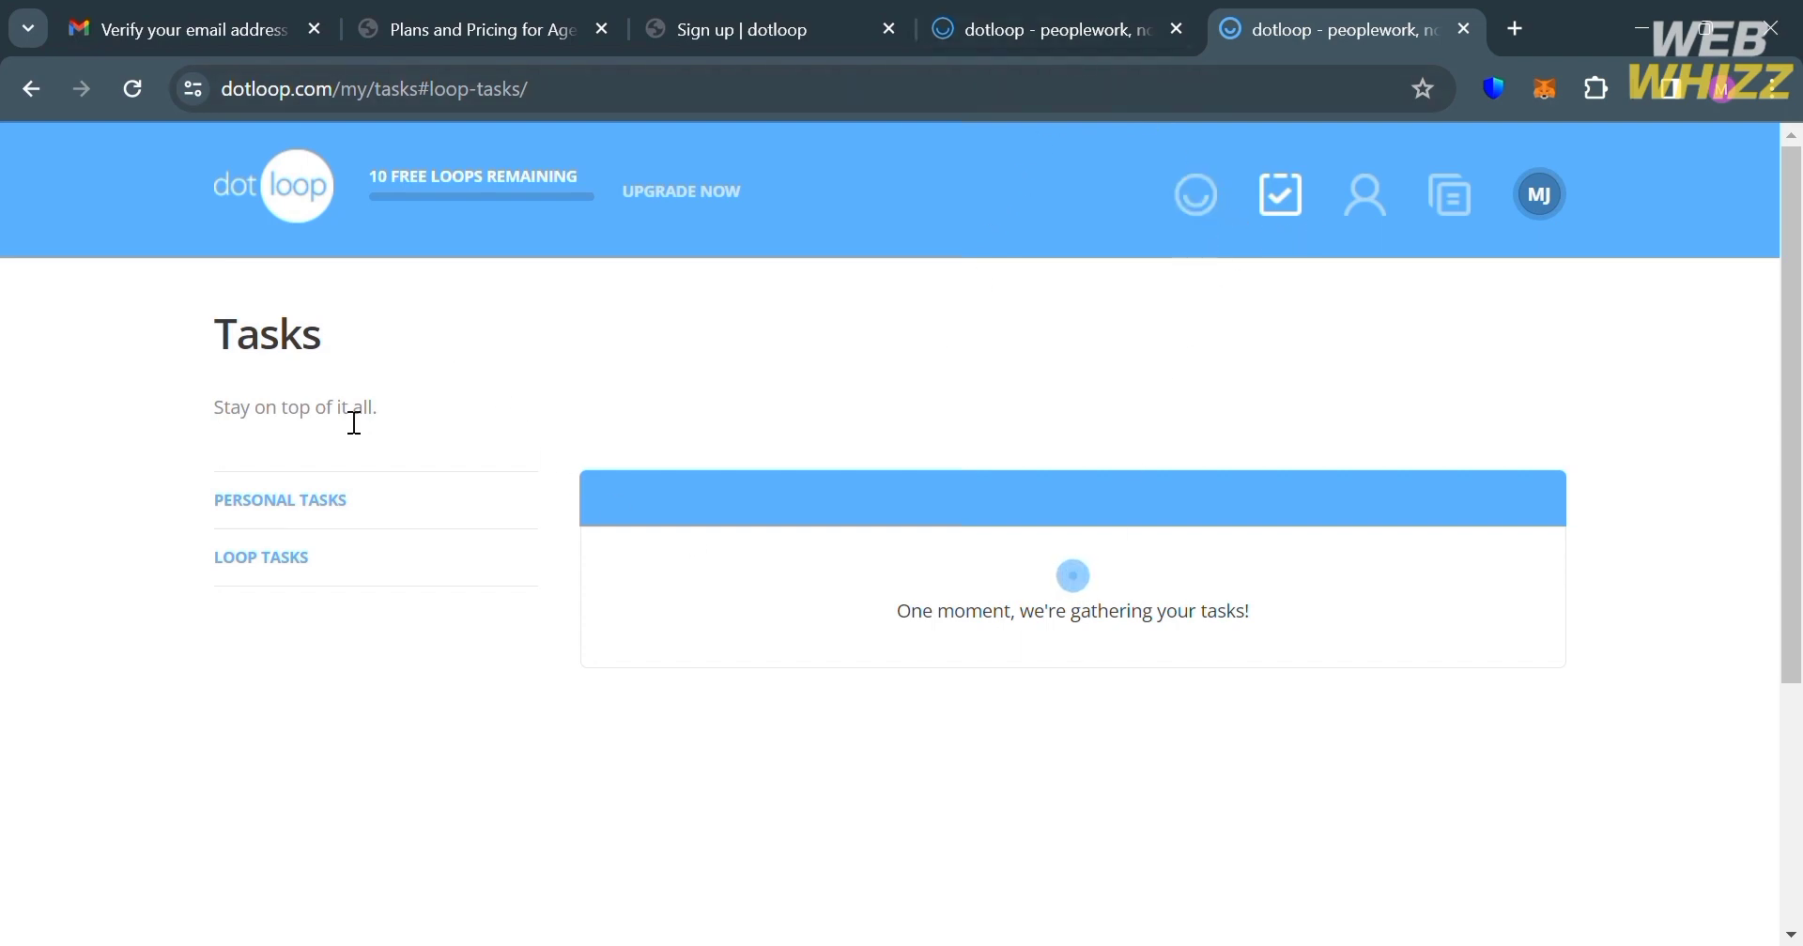
Step: Open the People page's empty Contacts section and look at the Add Person form
left_click(264, 507)
left_click(1358, 195)
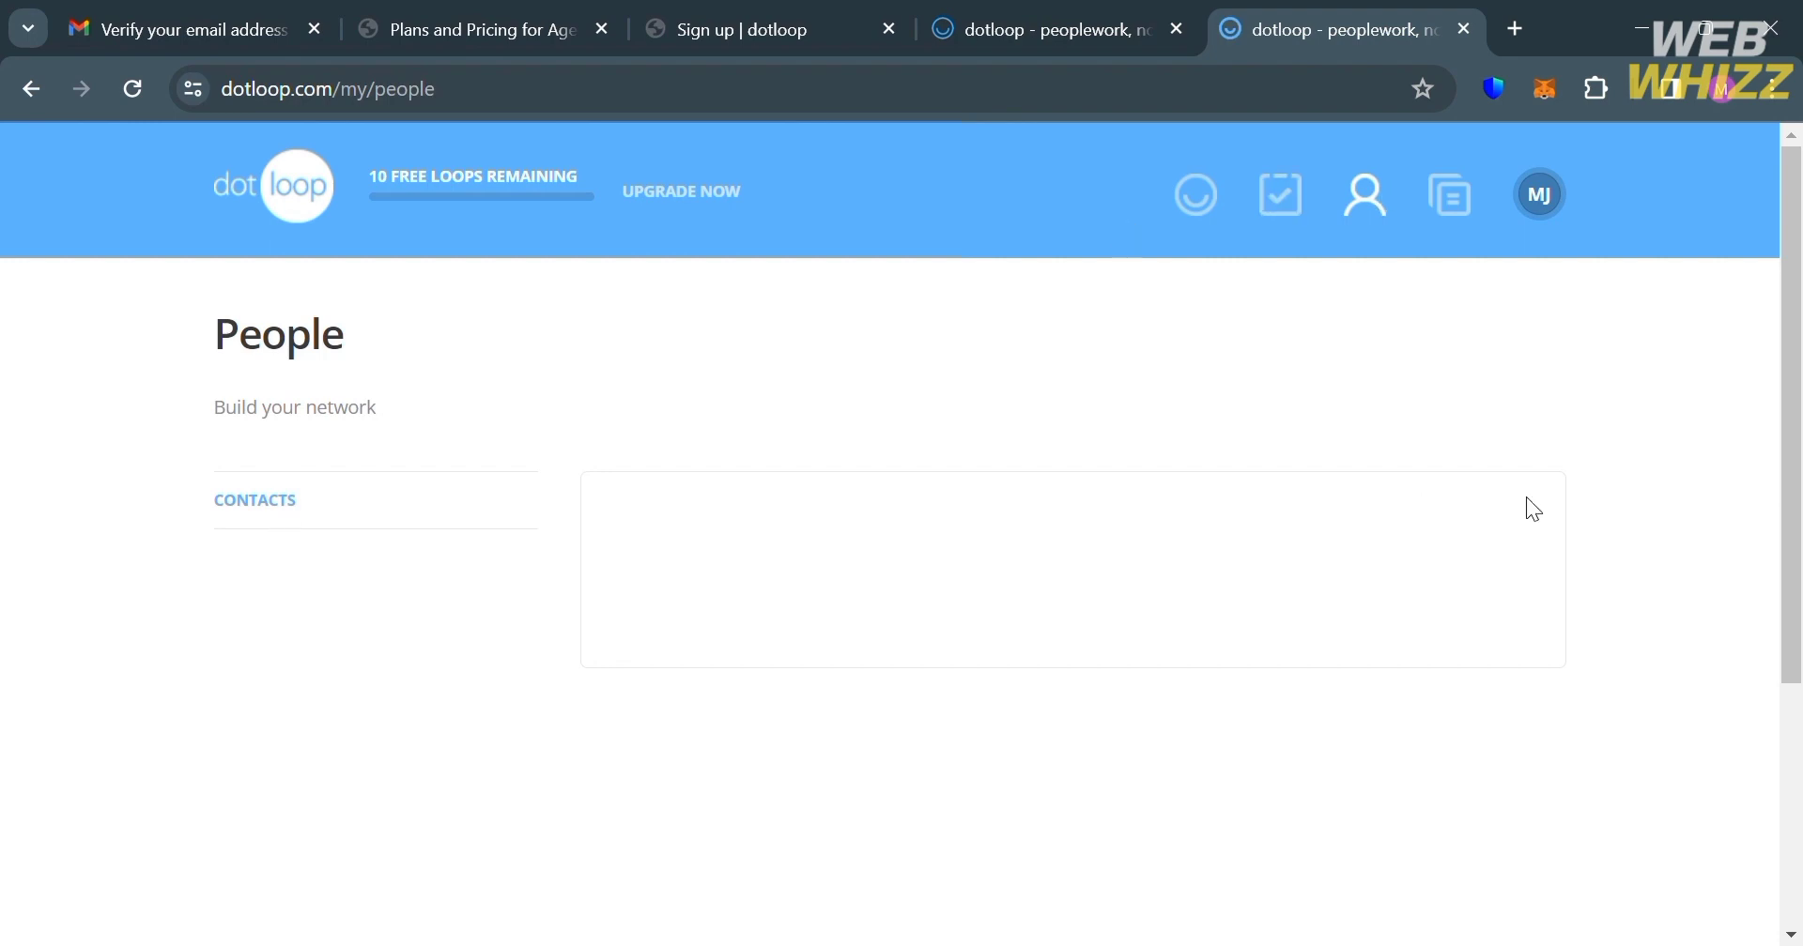
scroll(1795, 654, "down", 3)
left_click_drag(1795, 655, 1787, 378)
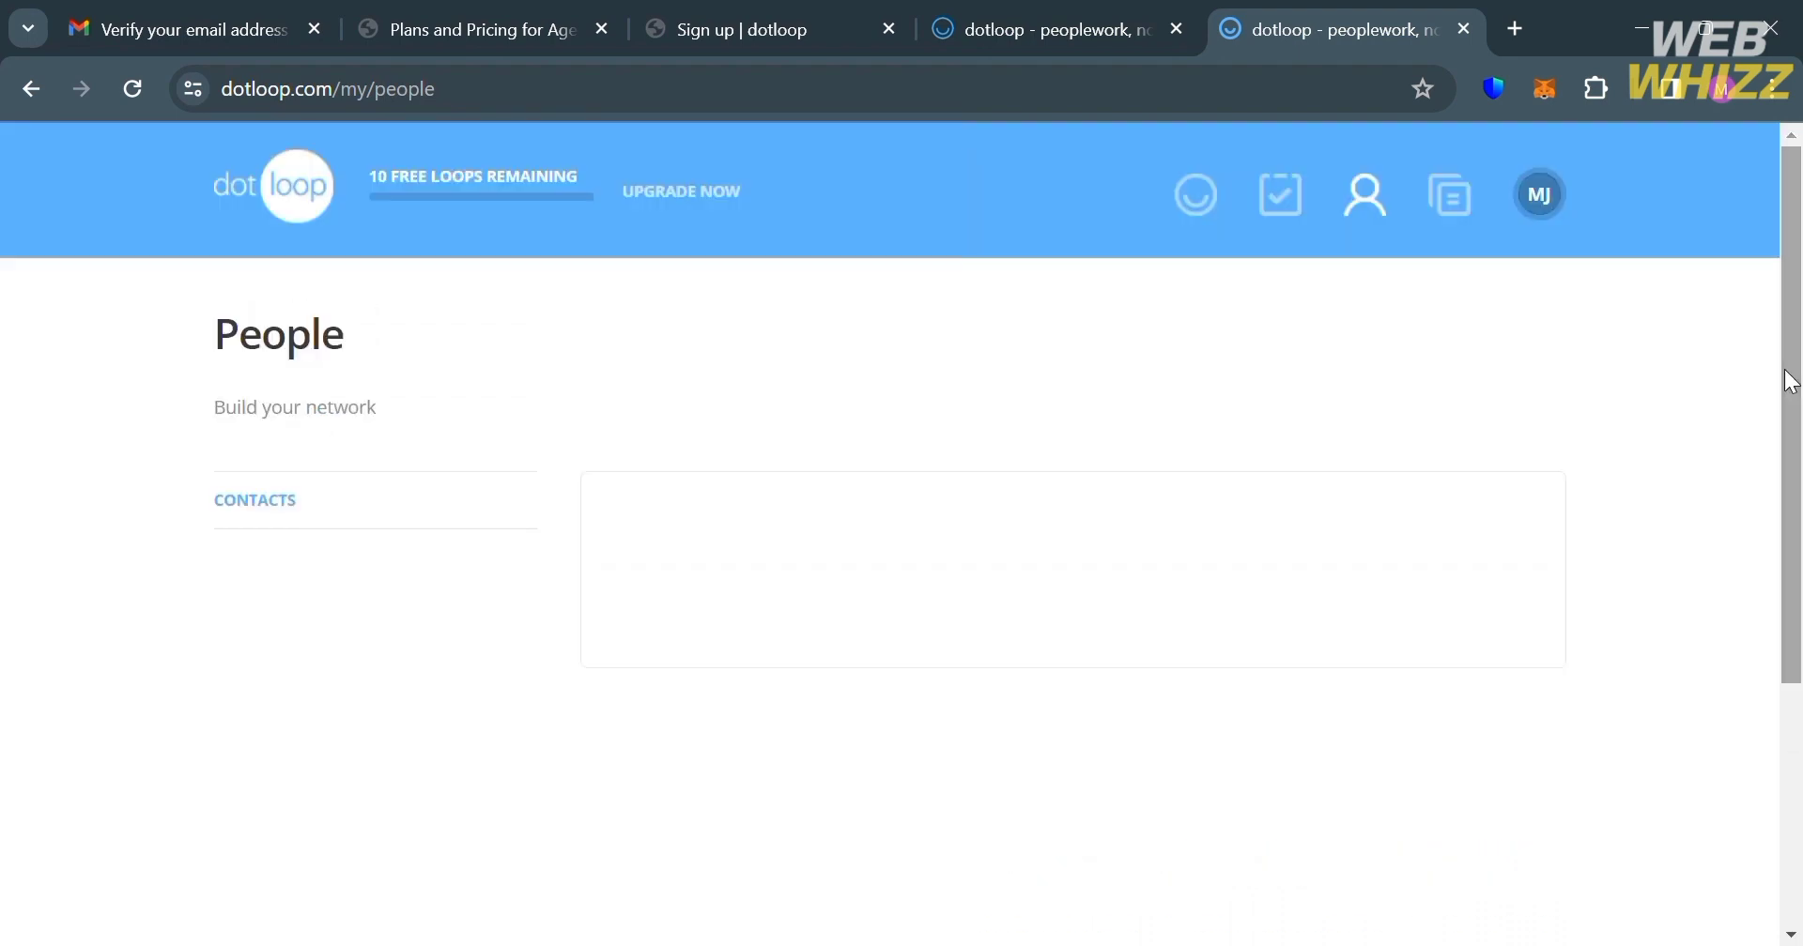
left_click(258, 502)
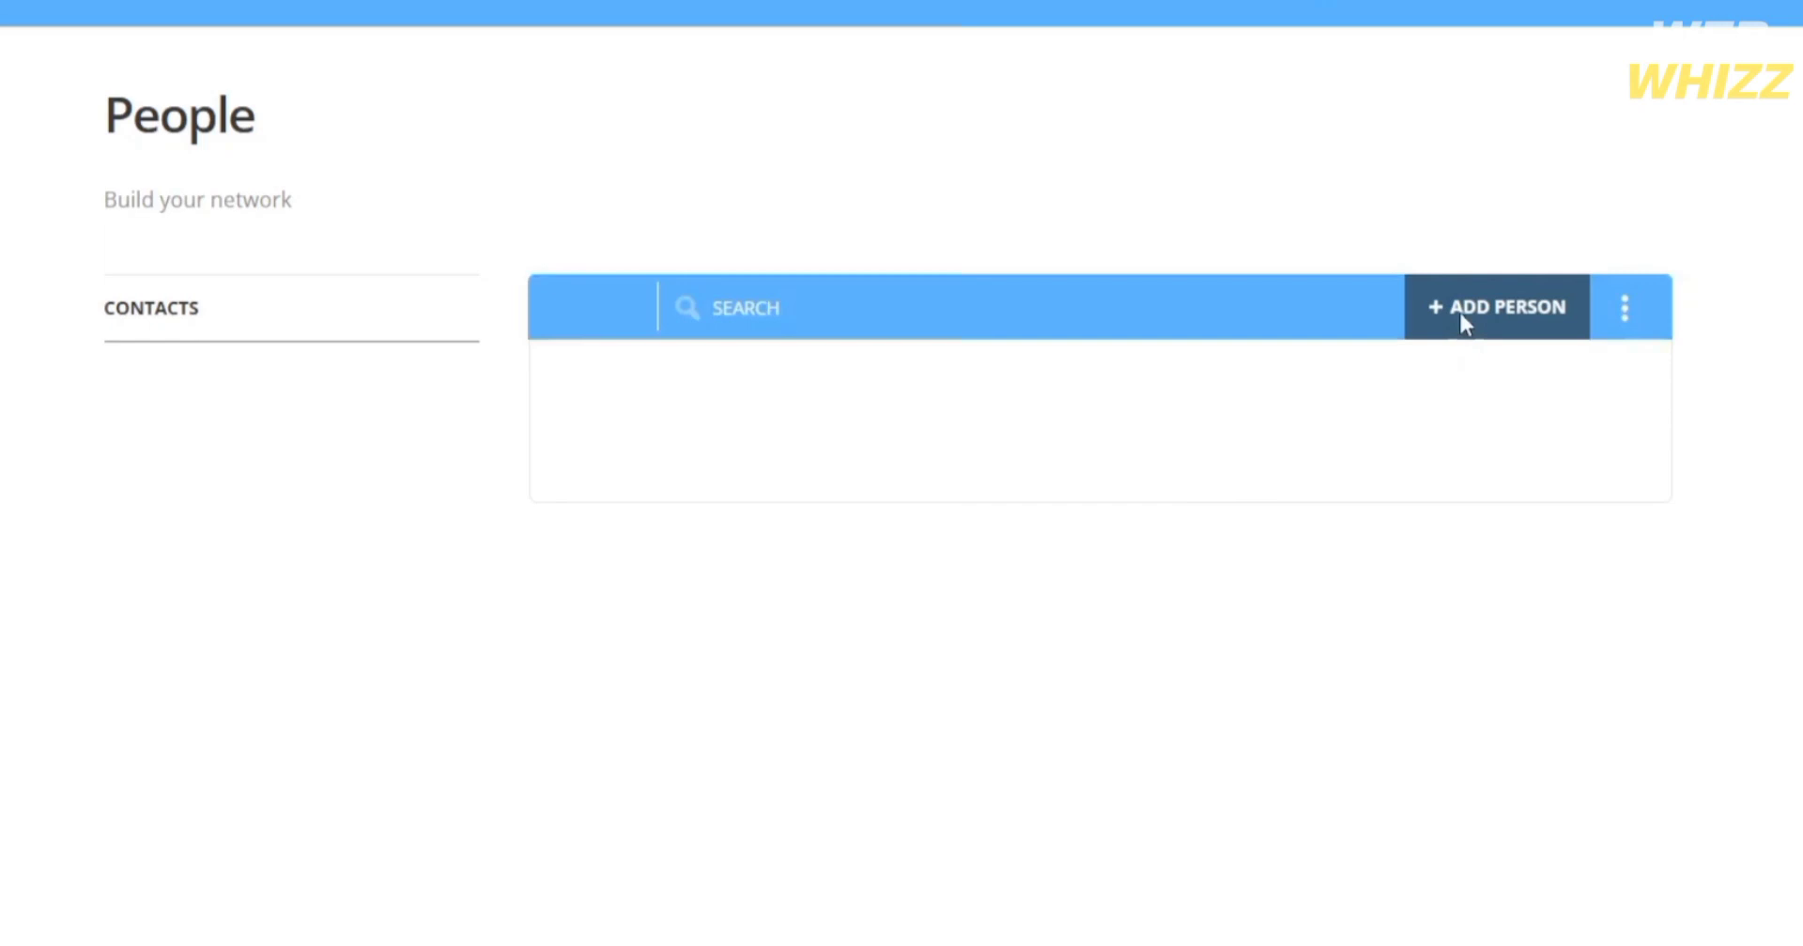
left_click(1461, 317)
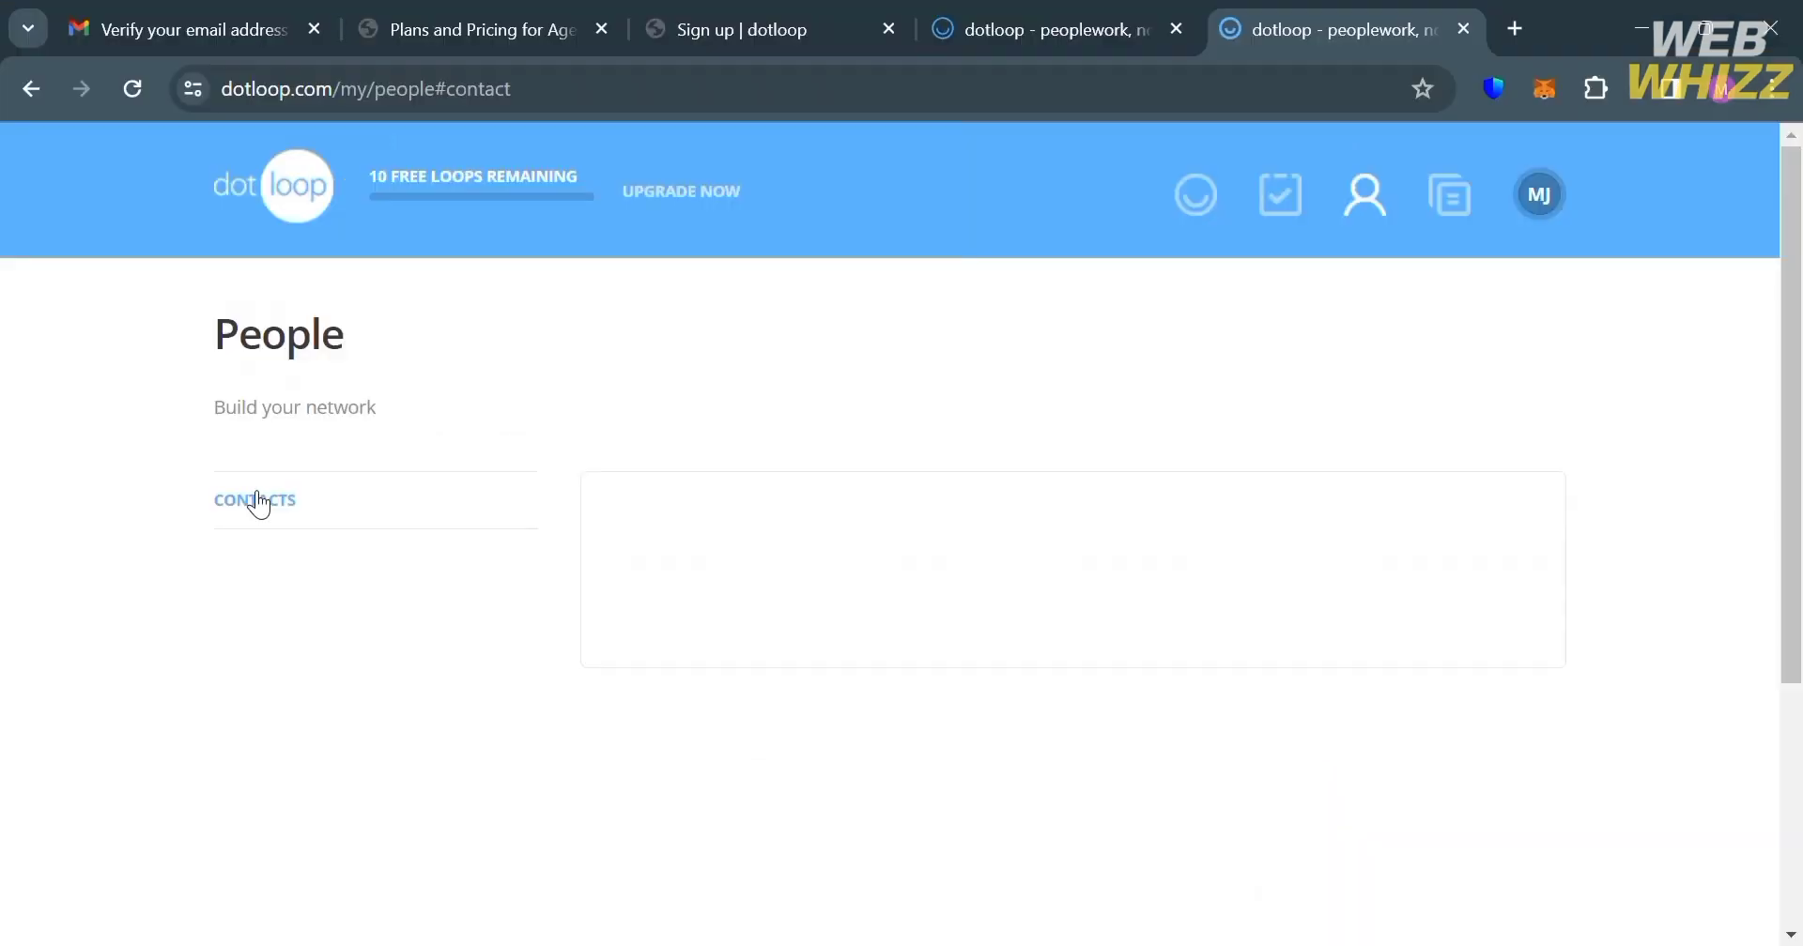
Step: Open the Templates page on its Tasks section with the empty task-list prompt
double_click(258, 502)
left_click(325, 567)
left_click(1464, 209)
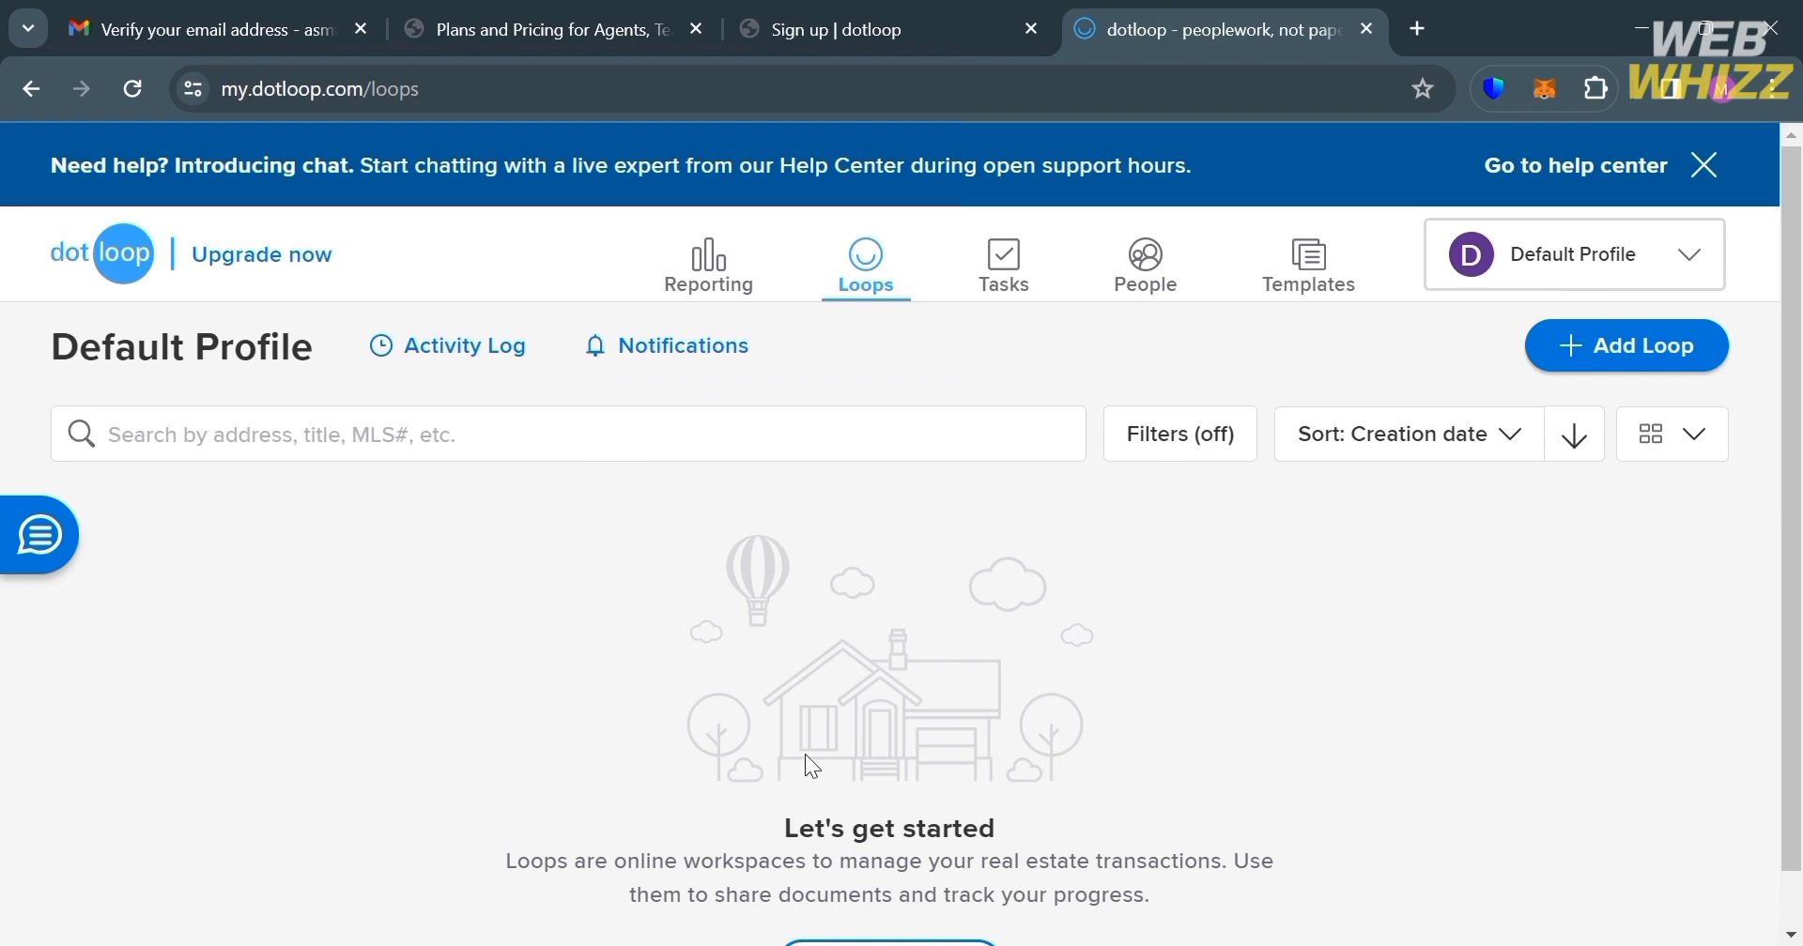
Step: Look over the Reporting dashboard
scroll(806, 755, "down", 1)
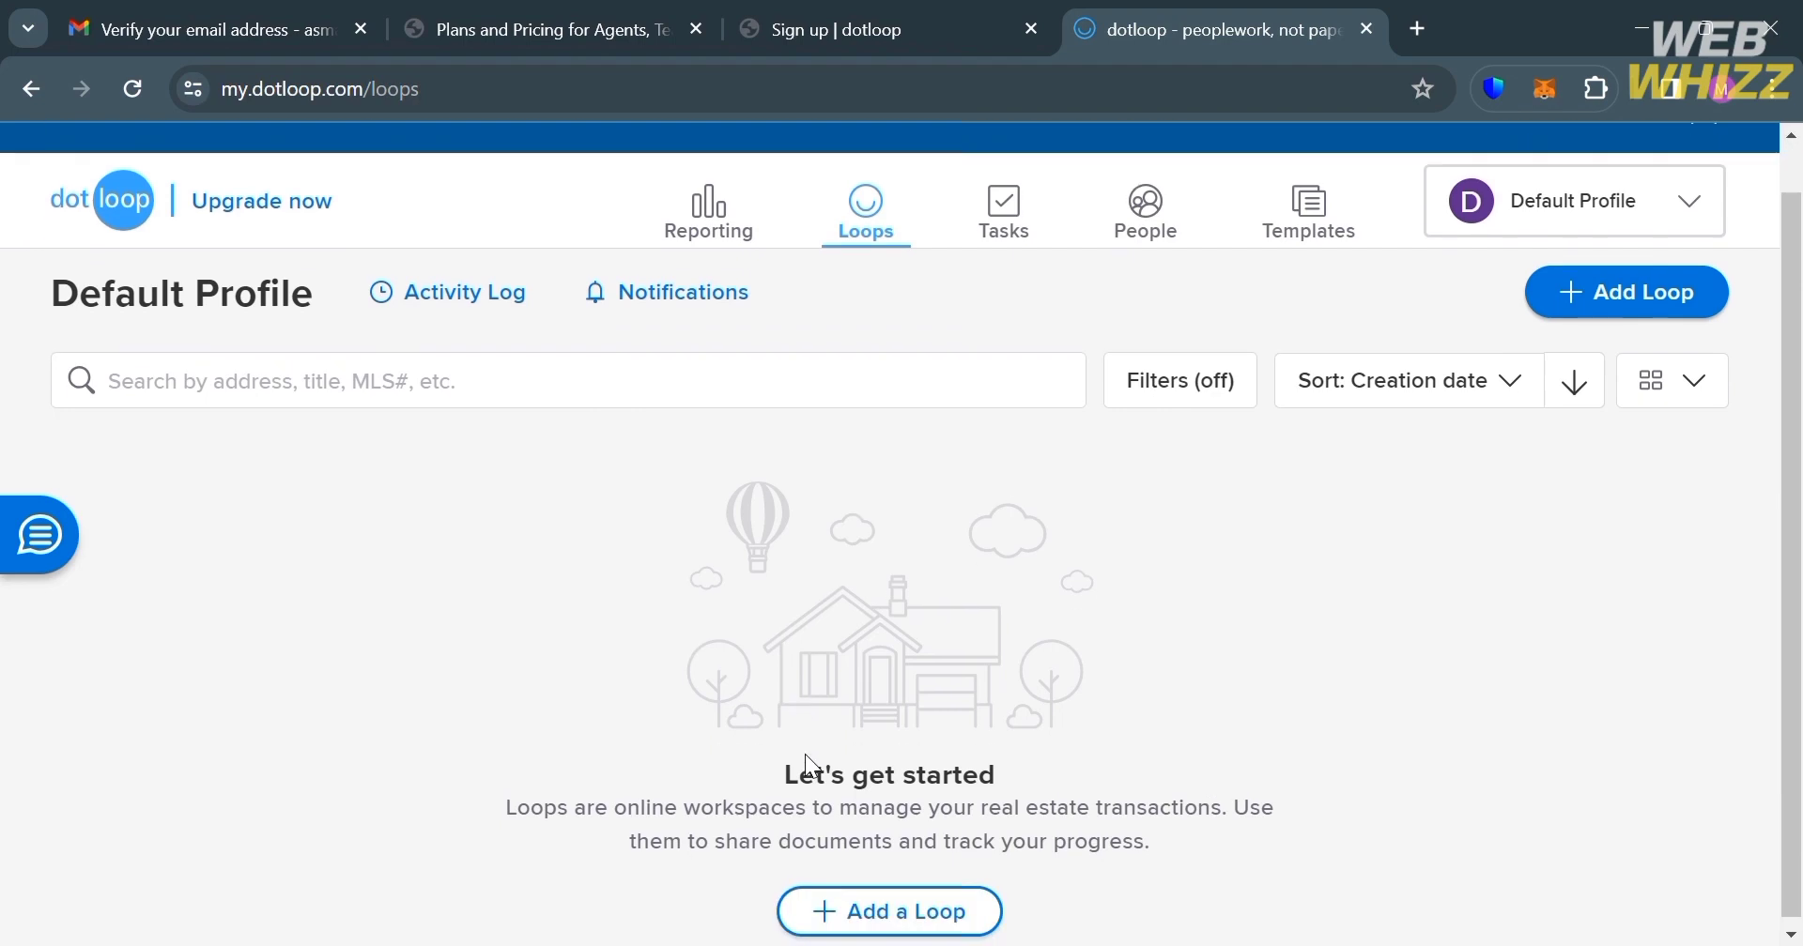
left_click(761, 214)
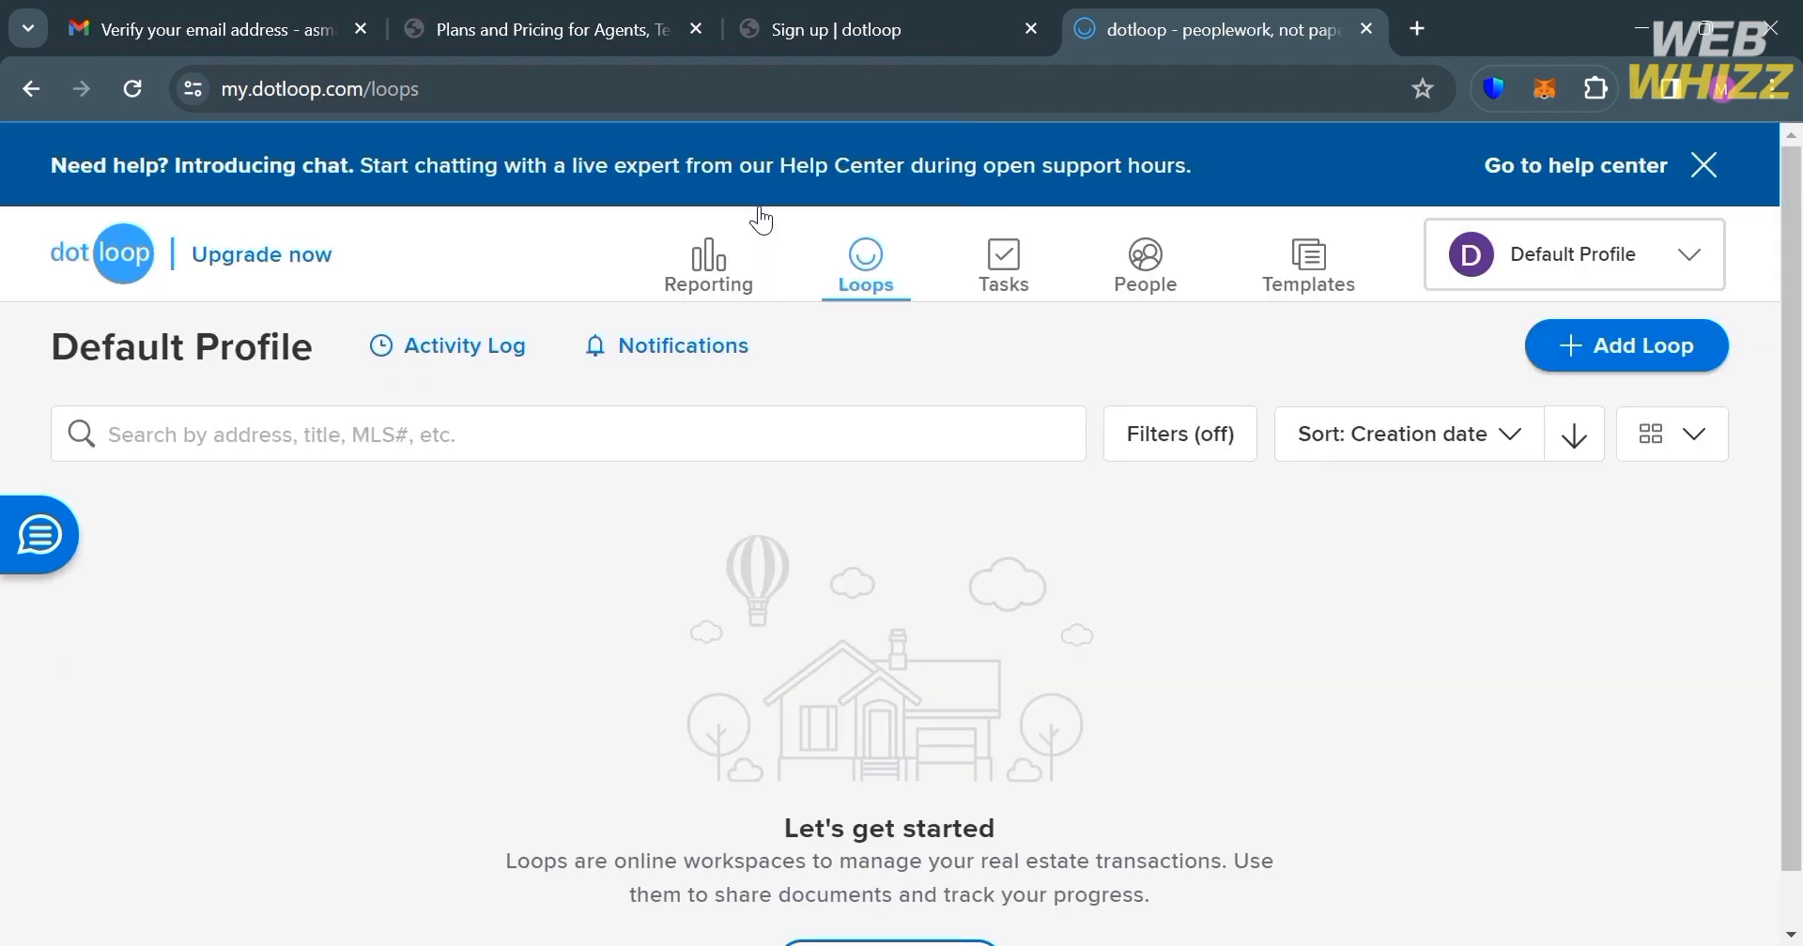
scroll(1020, 621, "down", 1)
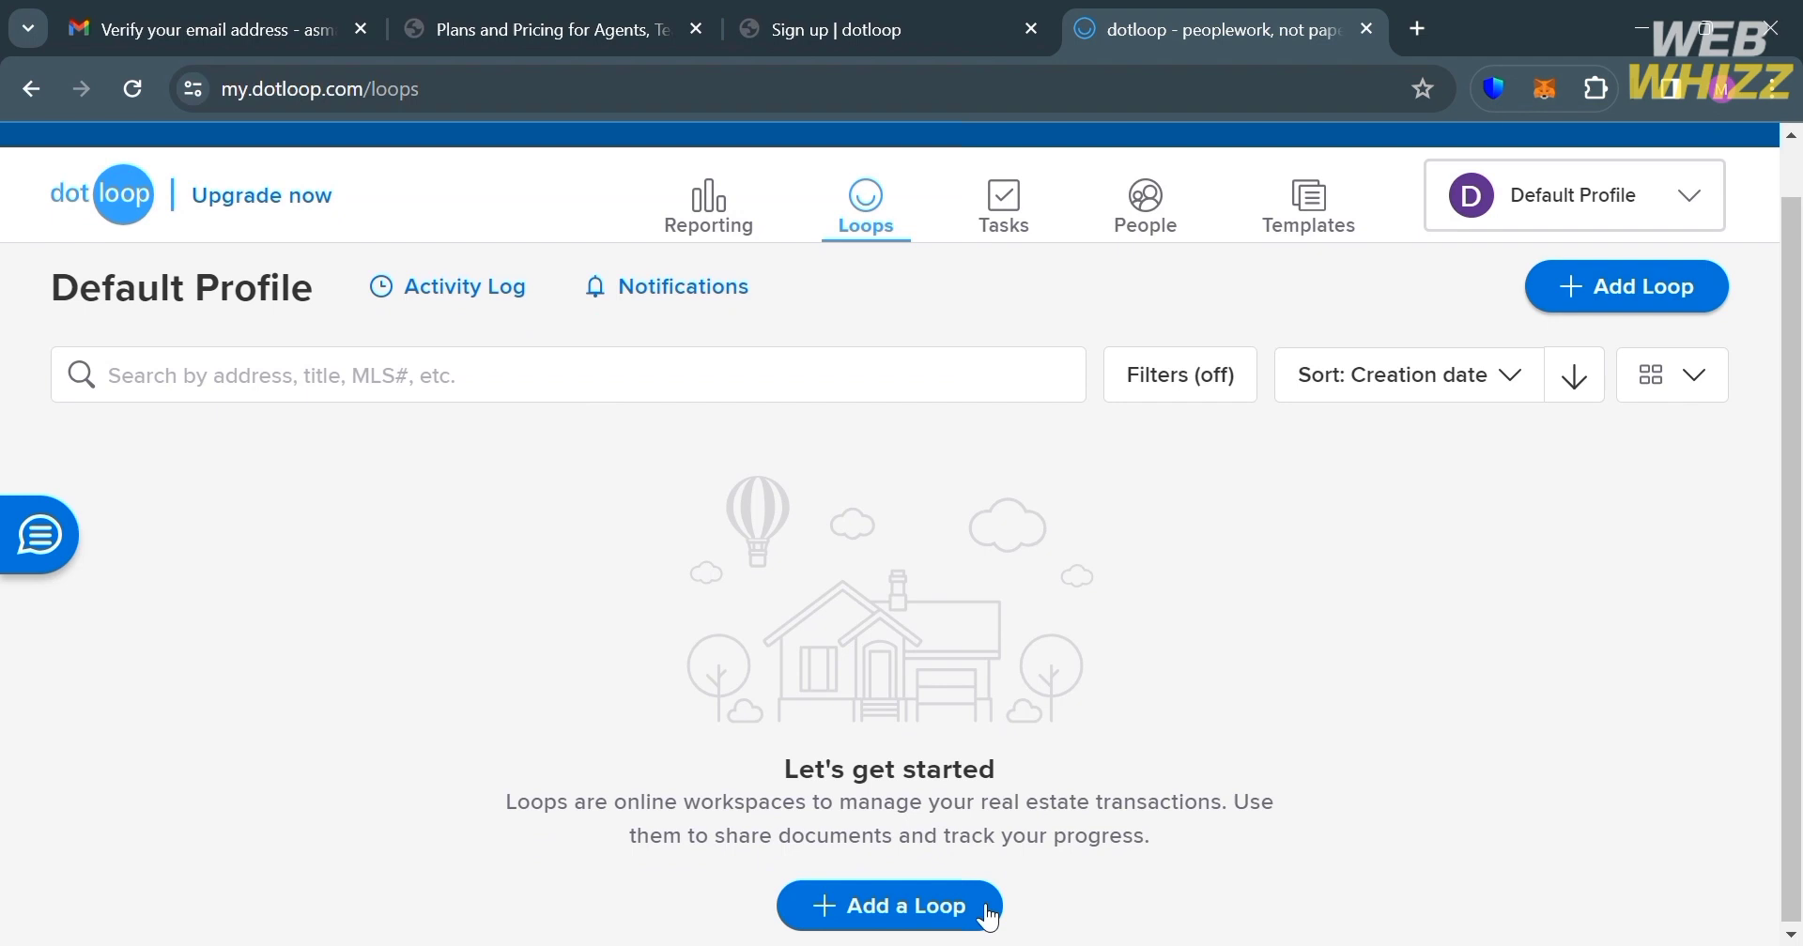
left_click(971, 930)
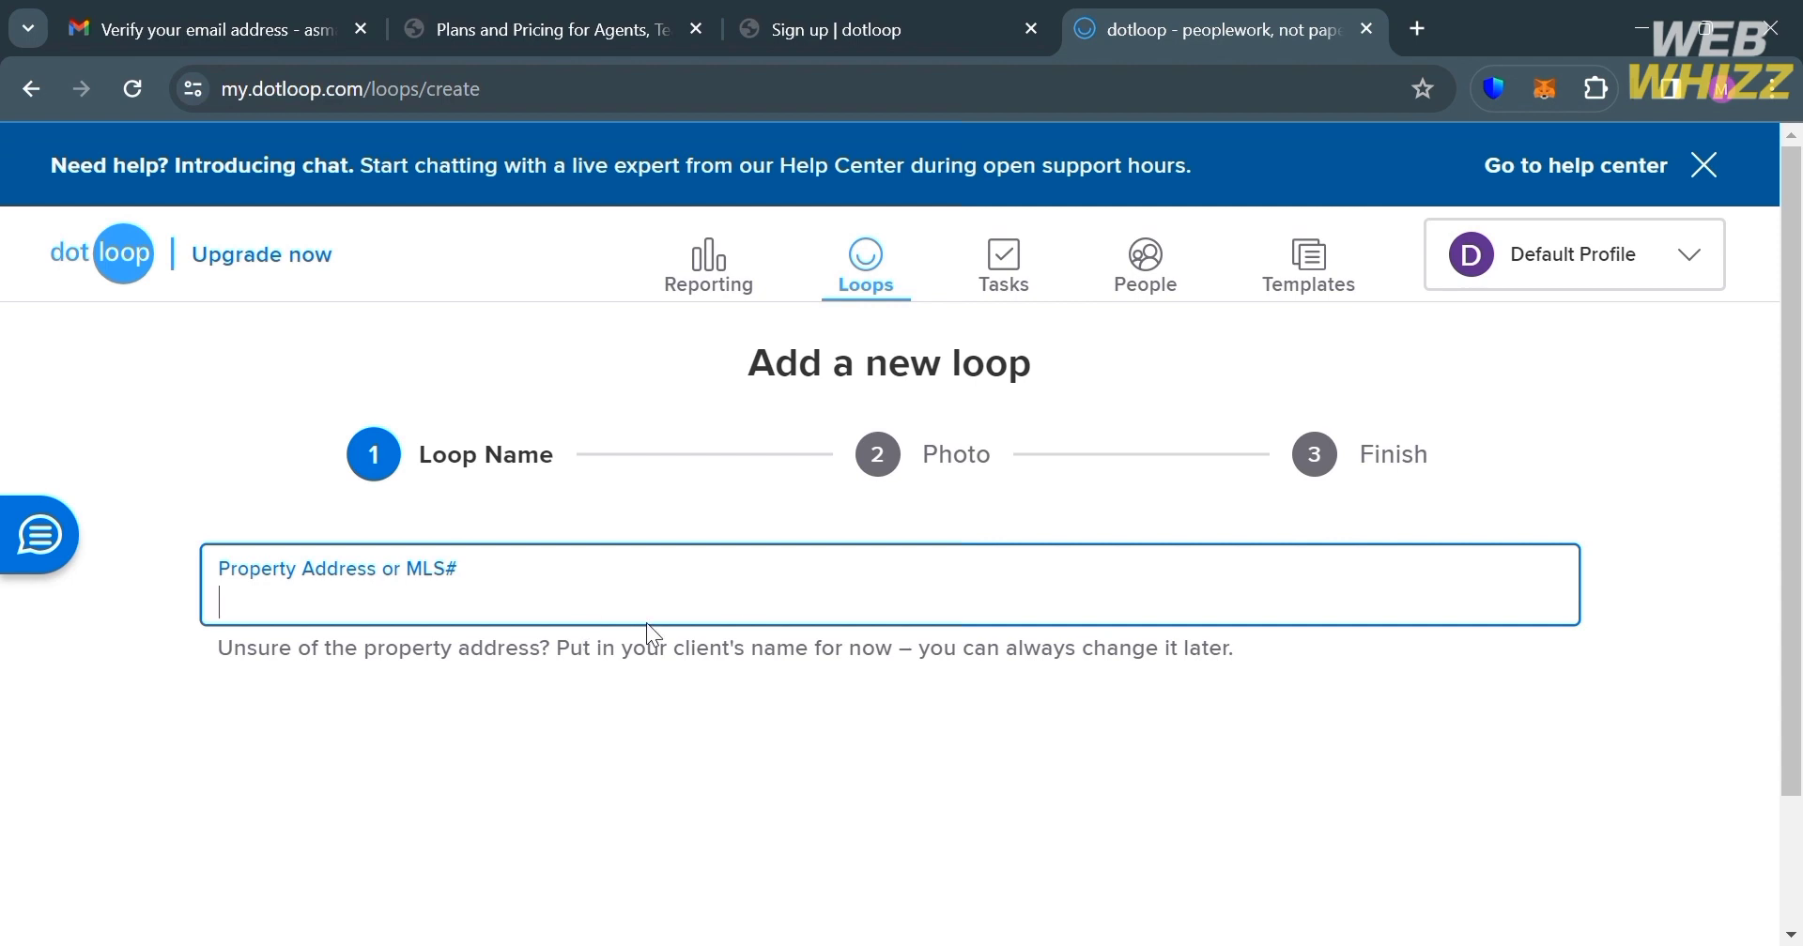
type("Californ")
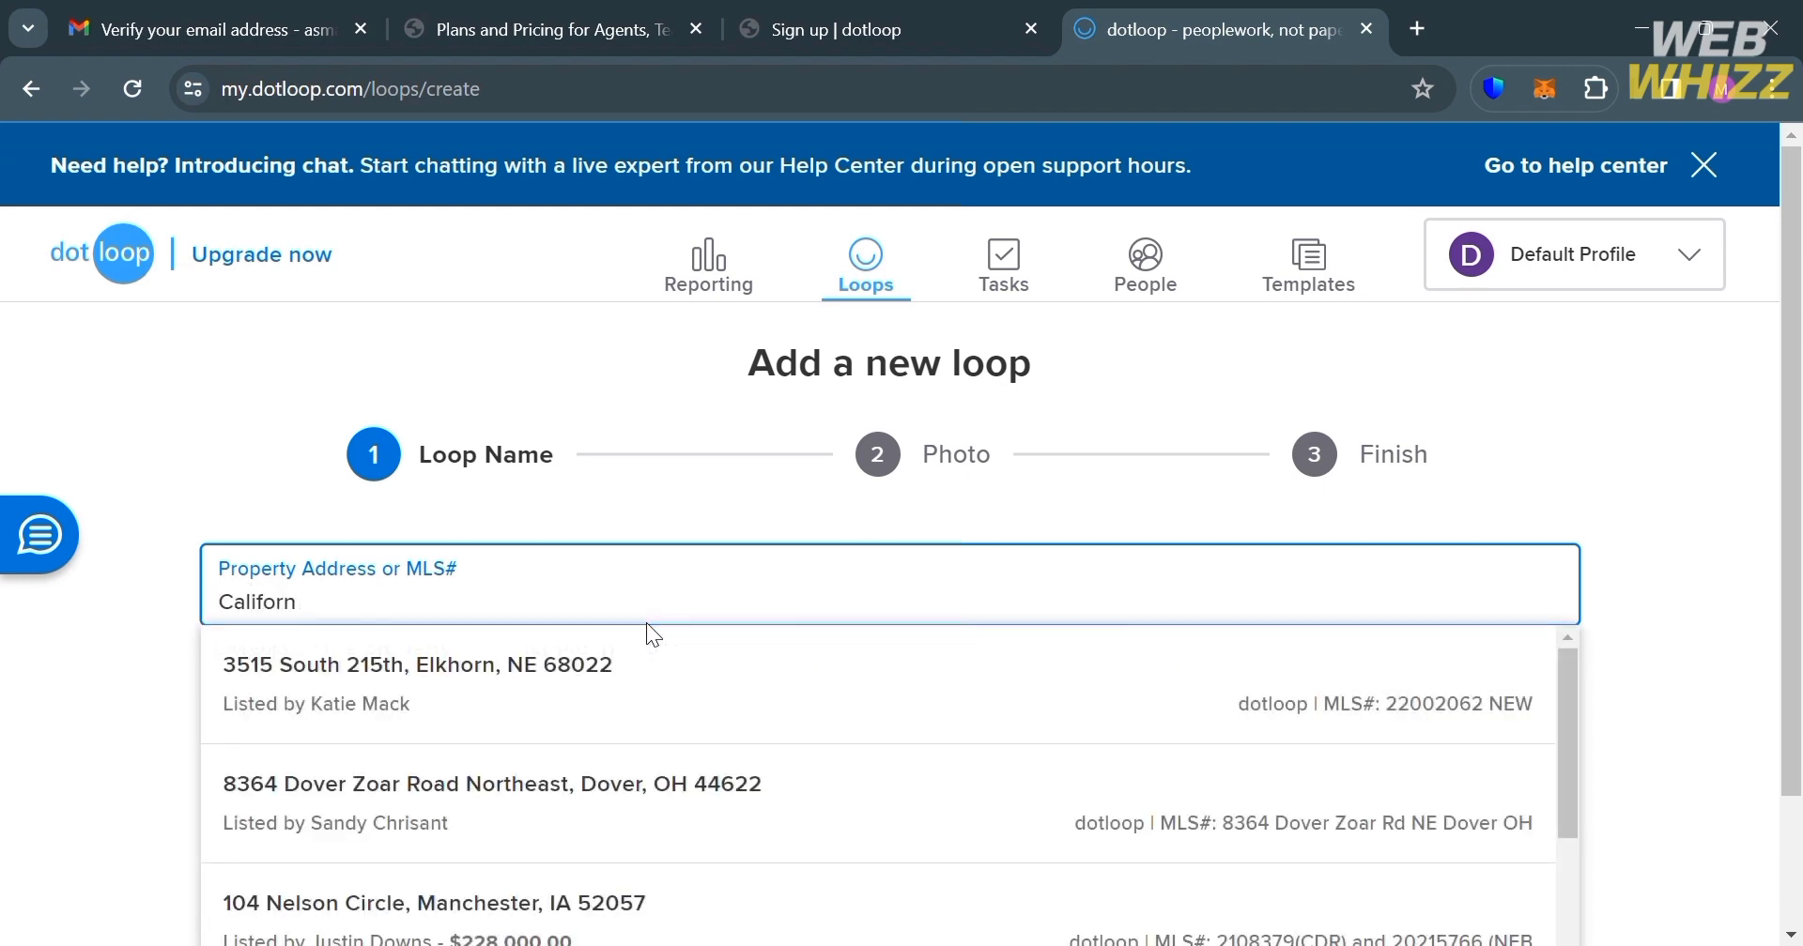
type("ia")
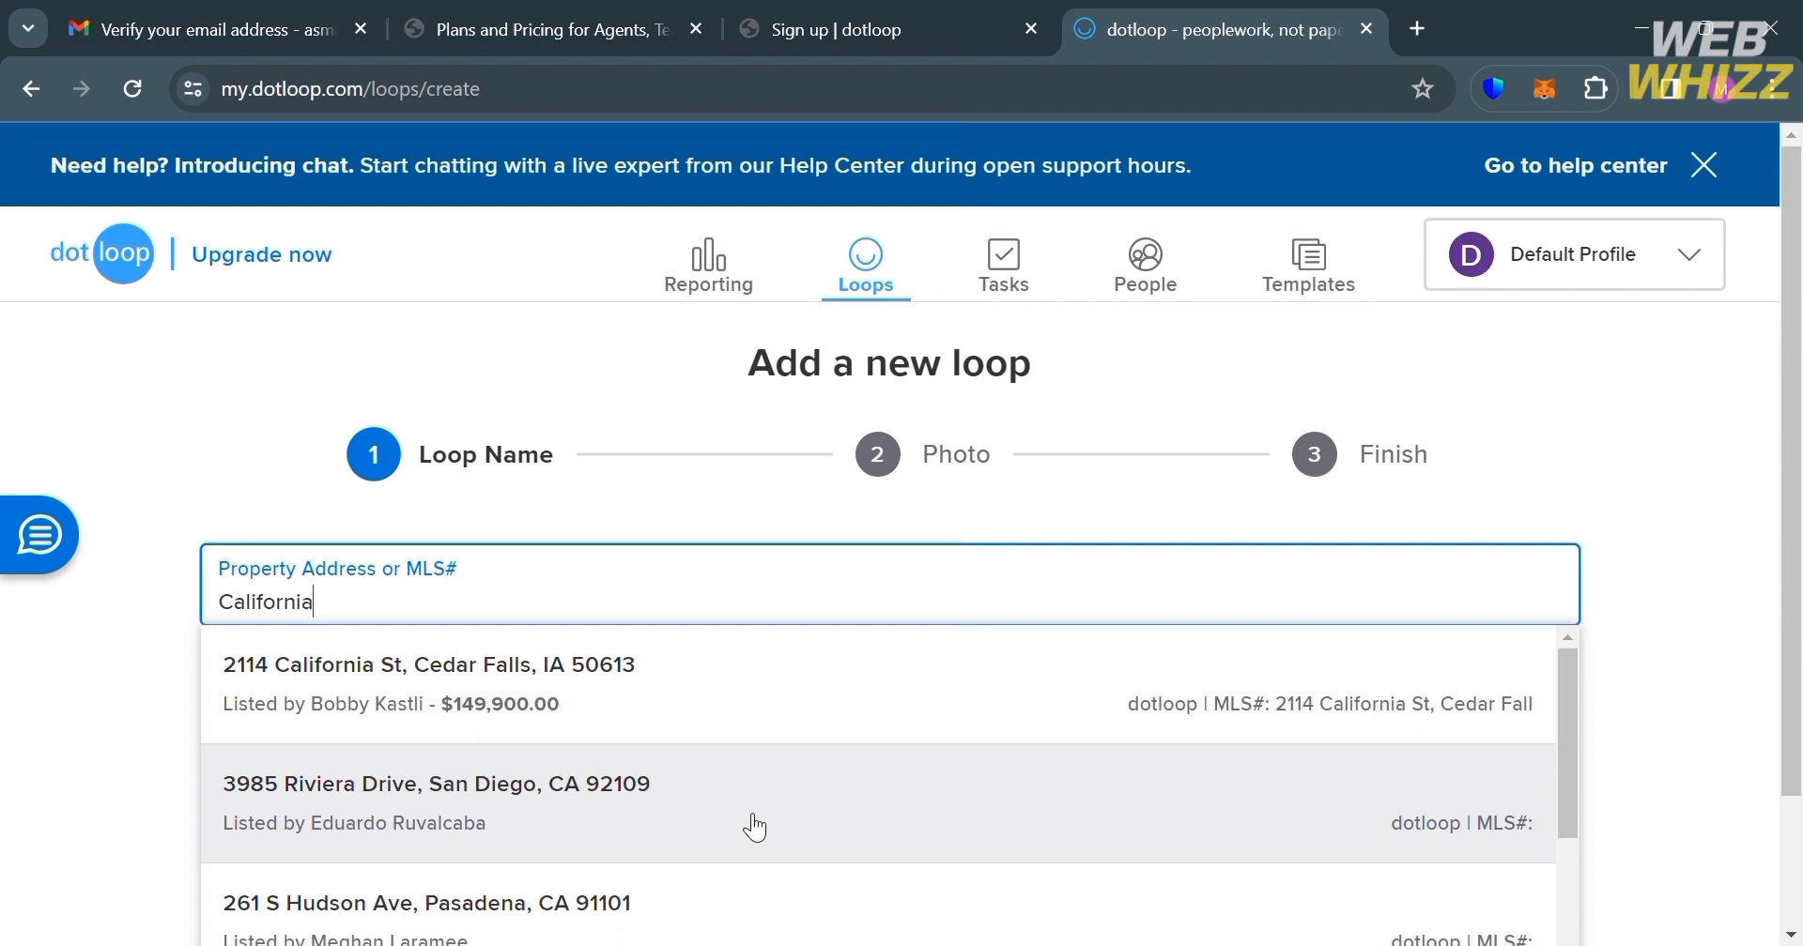
left_click(754, 826)
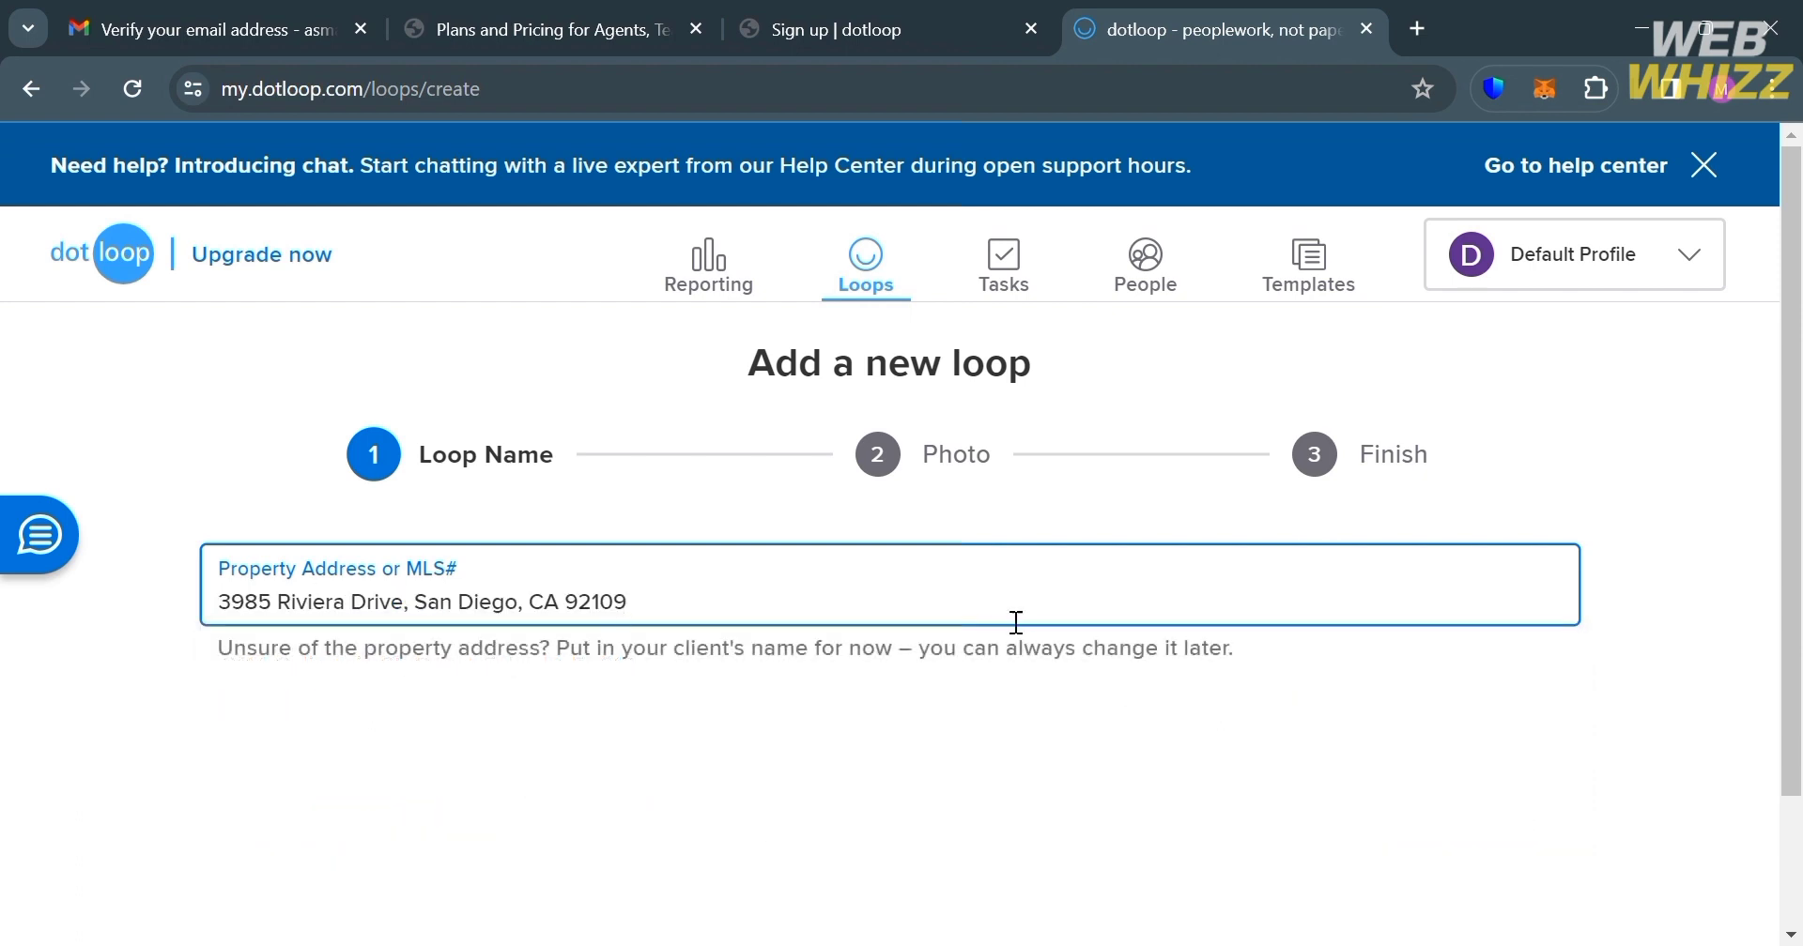
scroll(1021, 614, "down", 2)
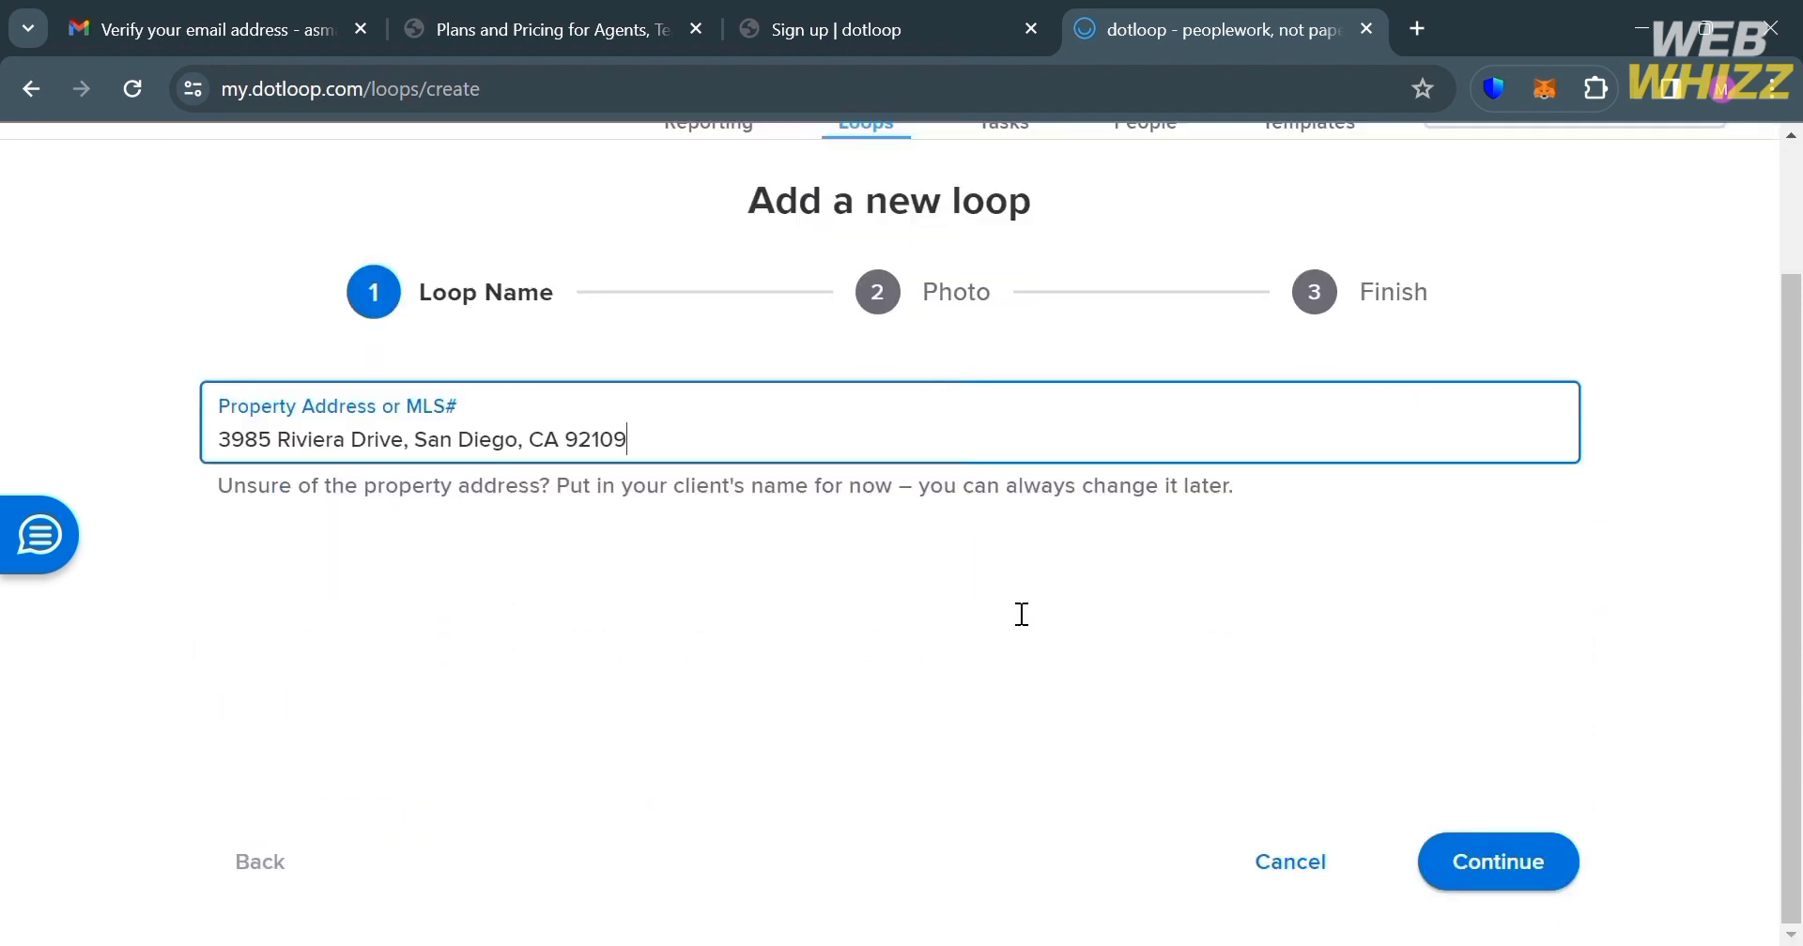
left_click(1450, 854)
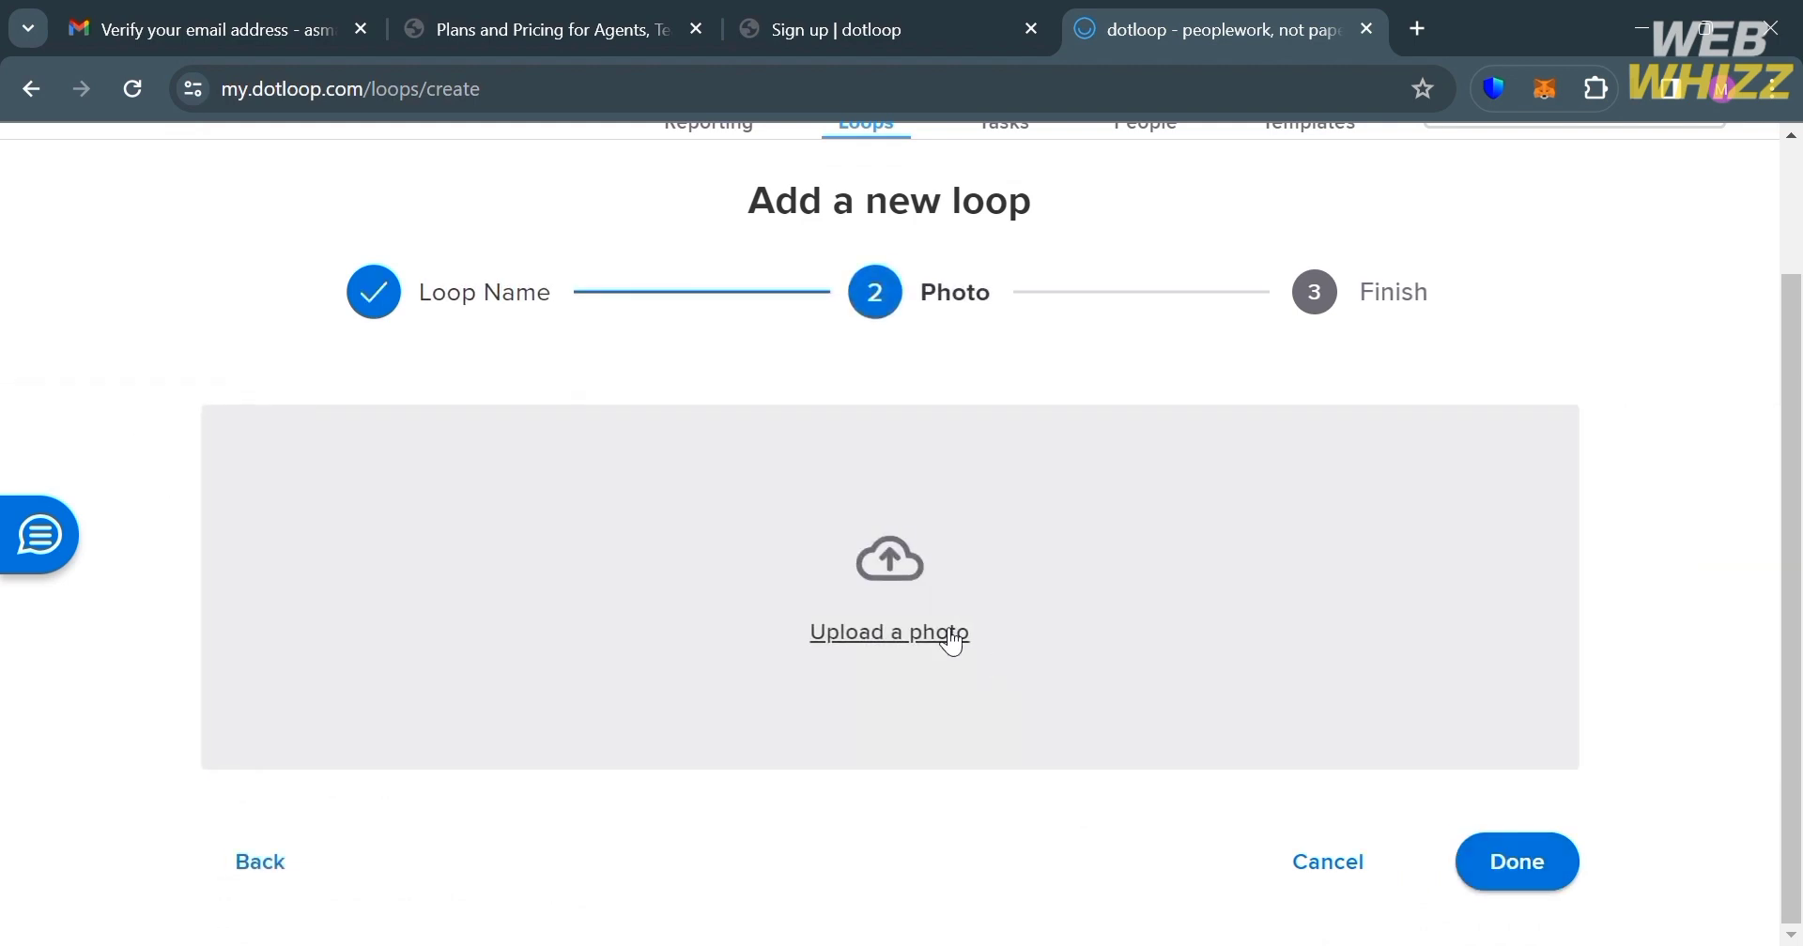
left_click(950, 638)
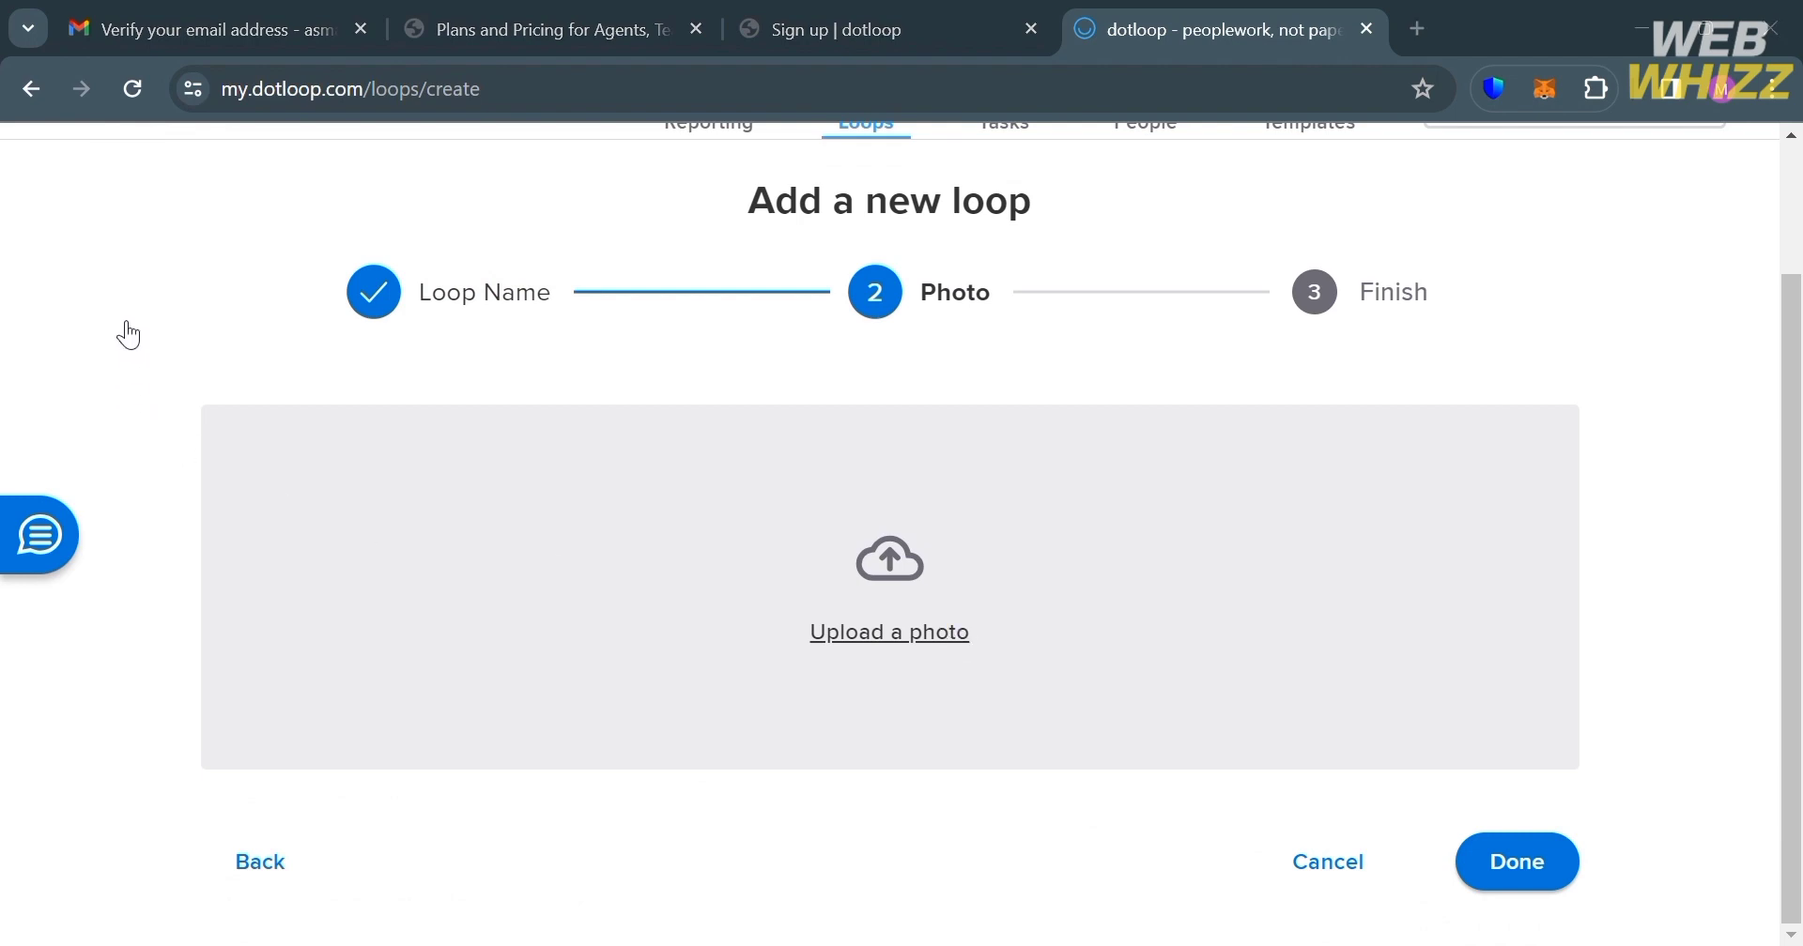
double_click(643, 441)
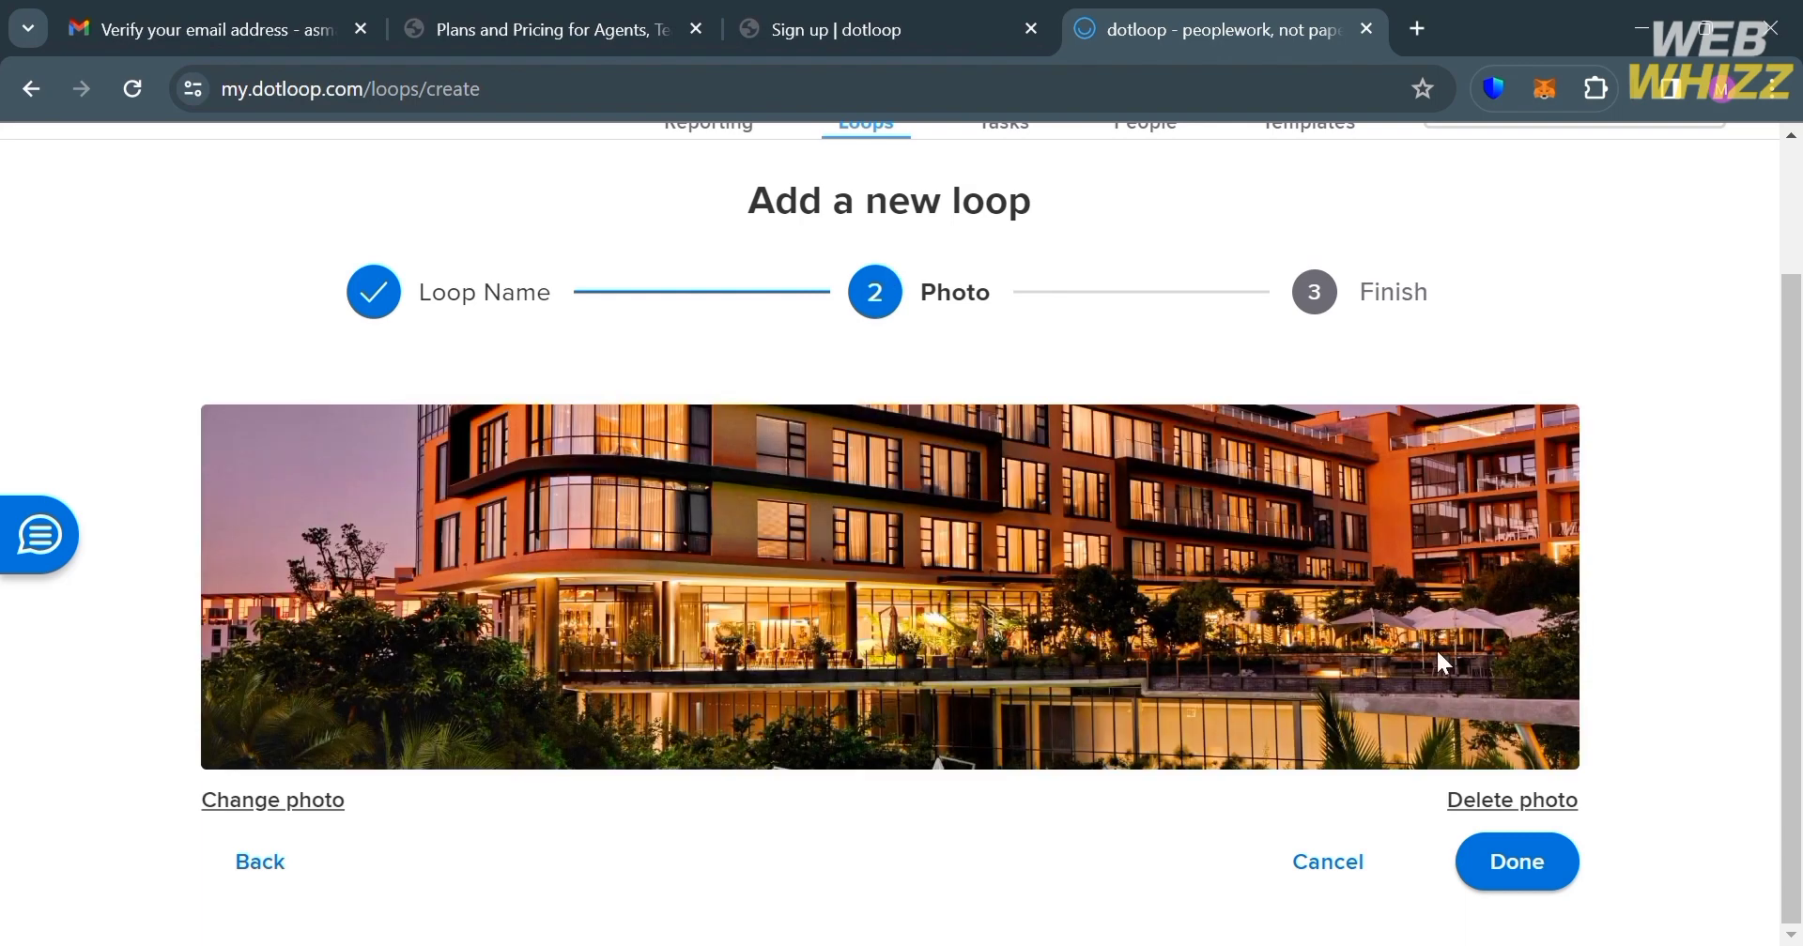
left_click(1531, 874)
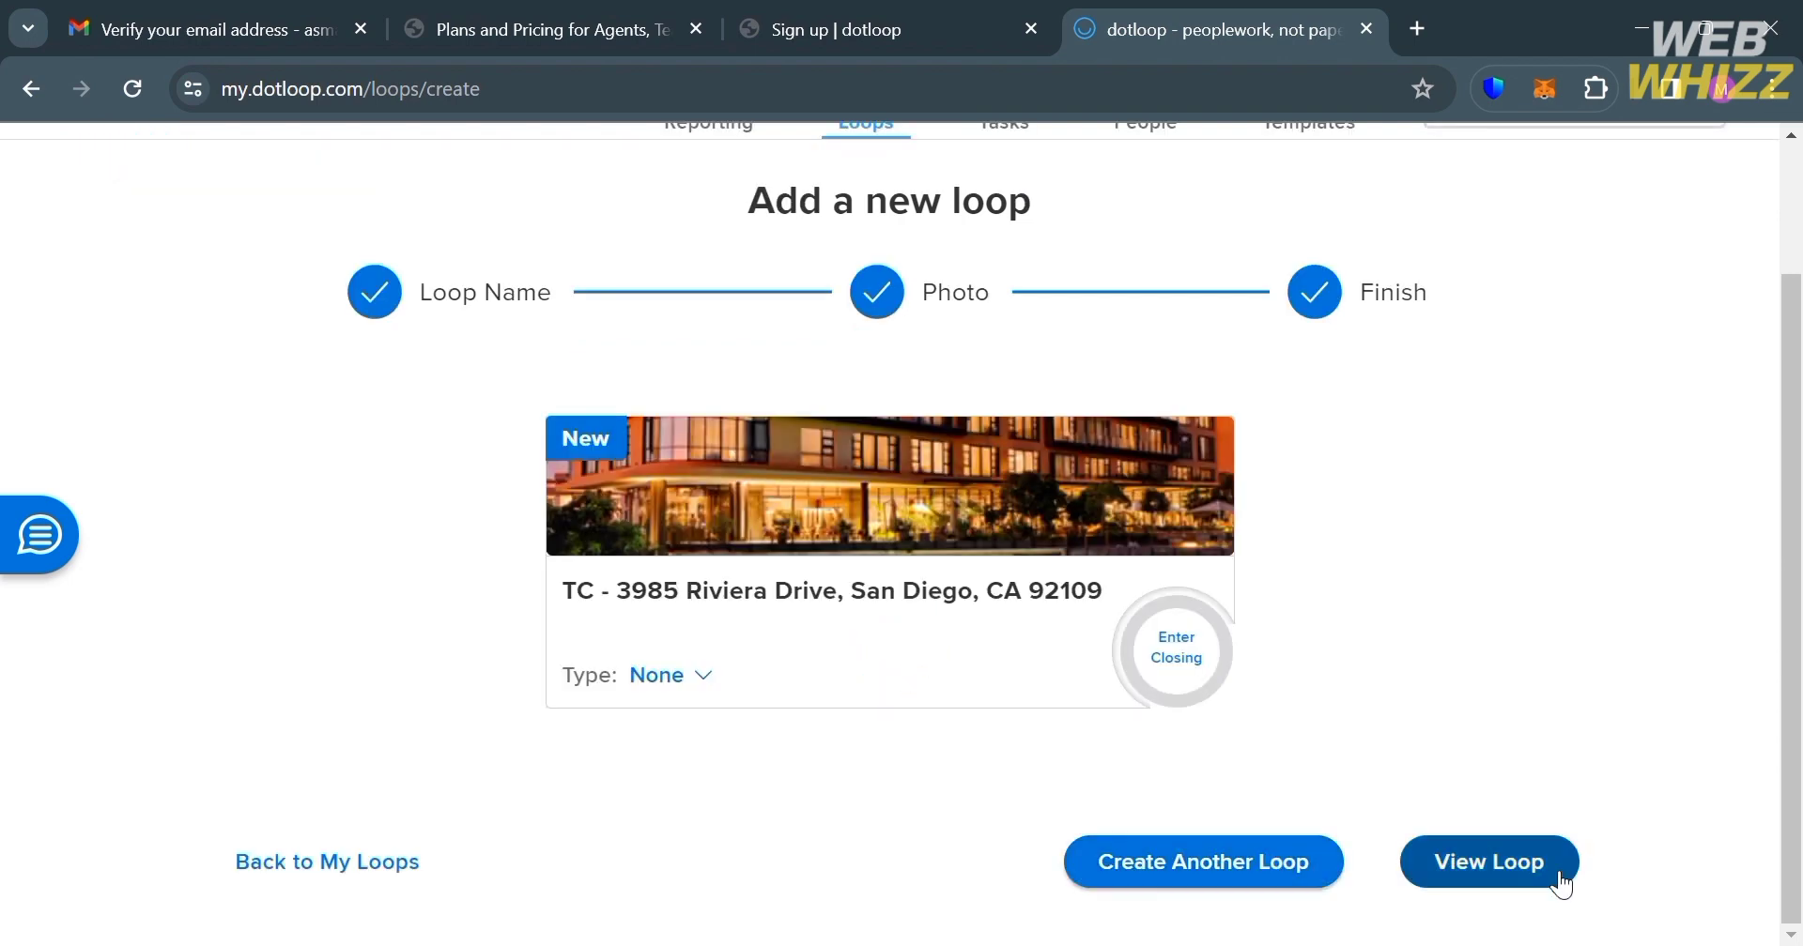
Step: Set the loop type to Real Estate Other and the status to New
left_click(705, 690)
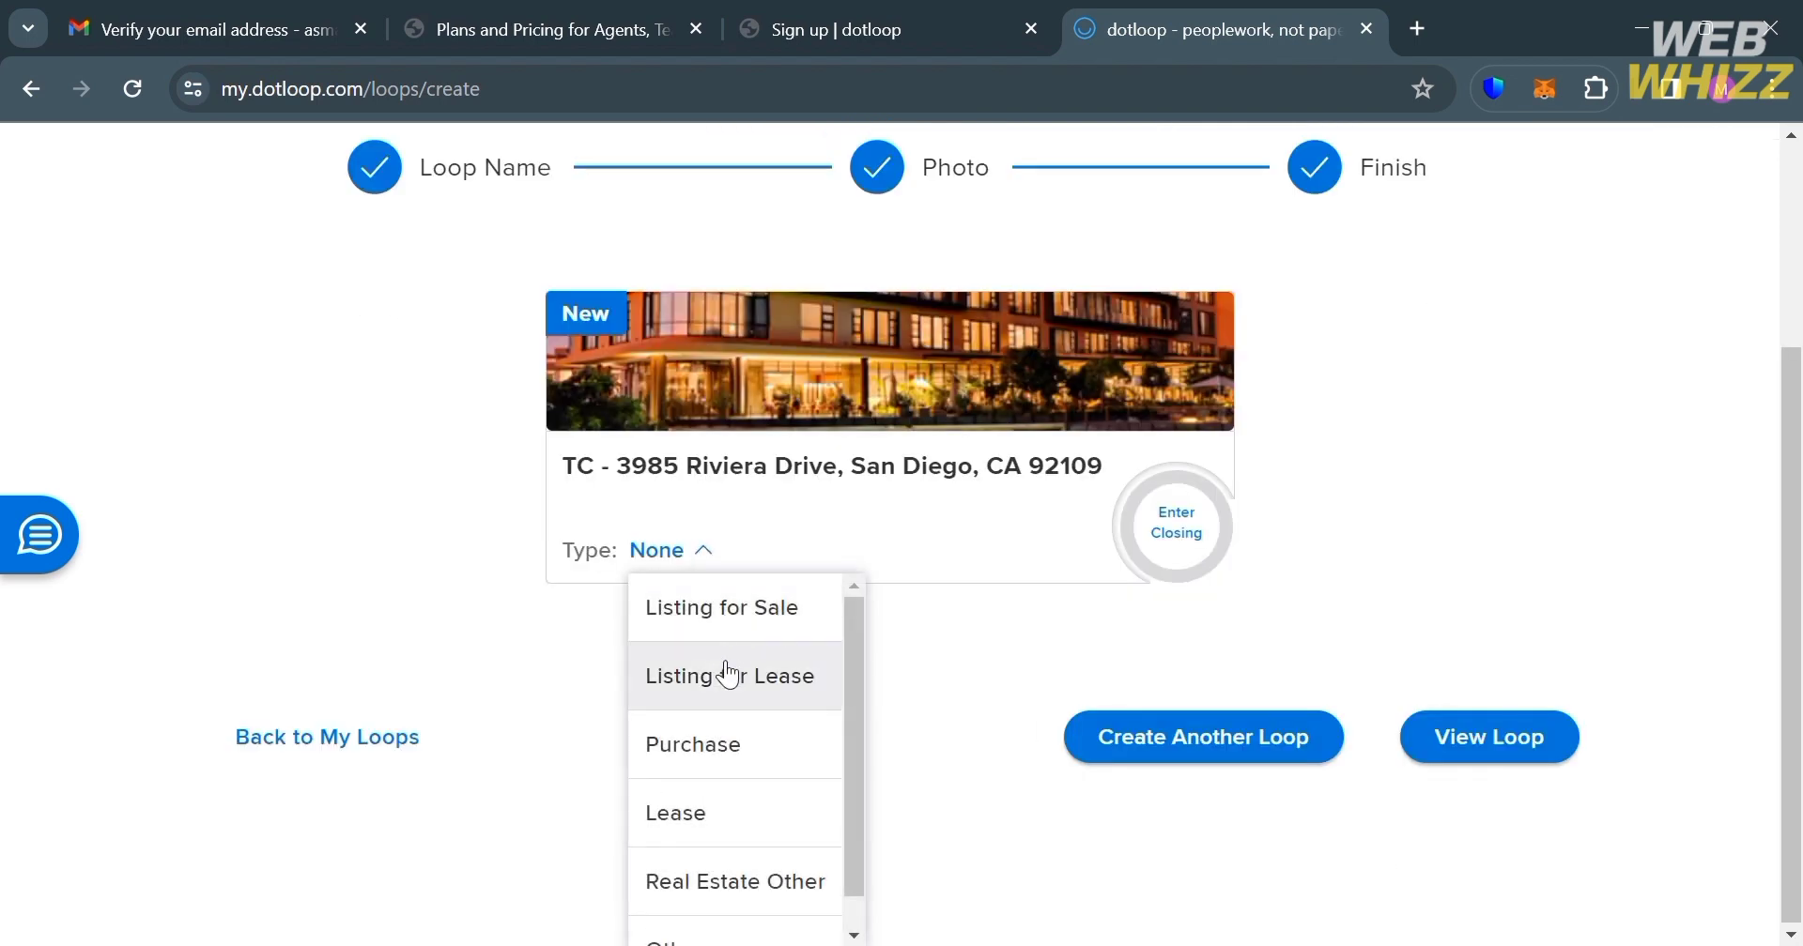
scroll(729, 817, "down", 1)
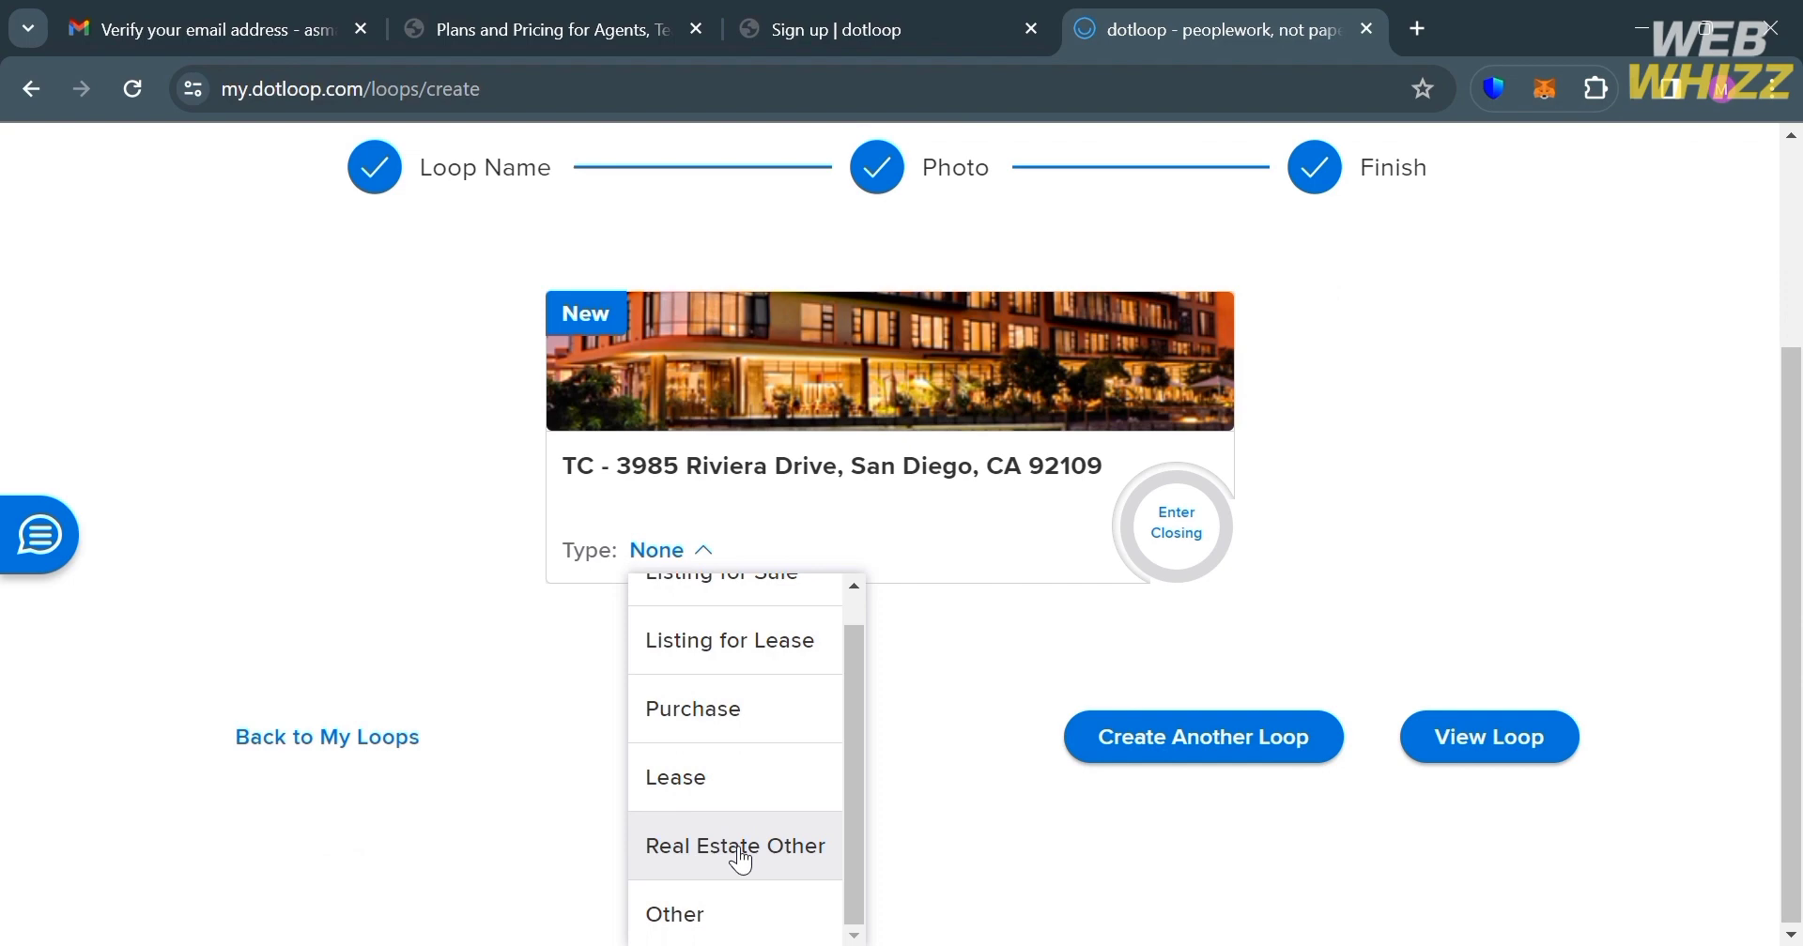
left_click(741, 849)
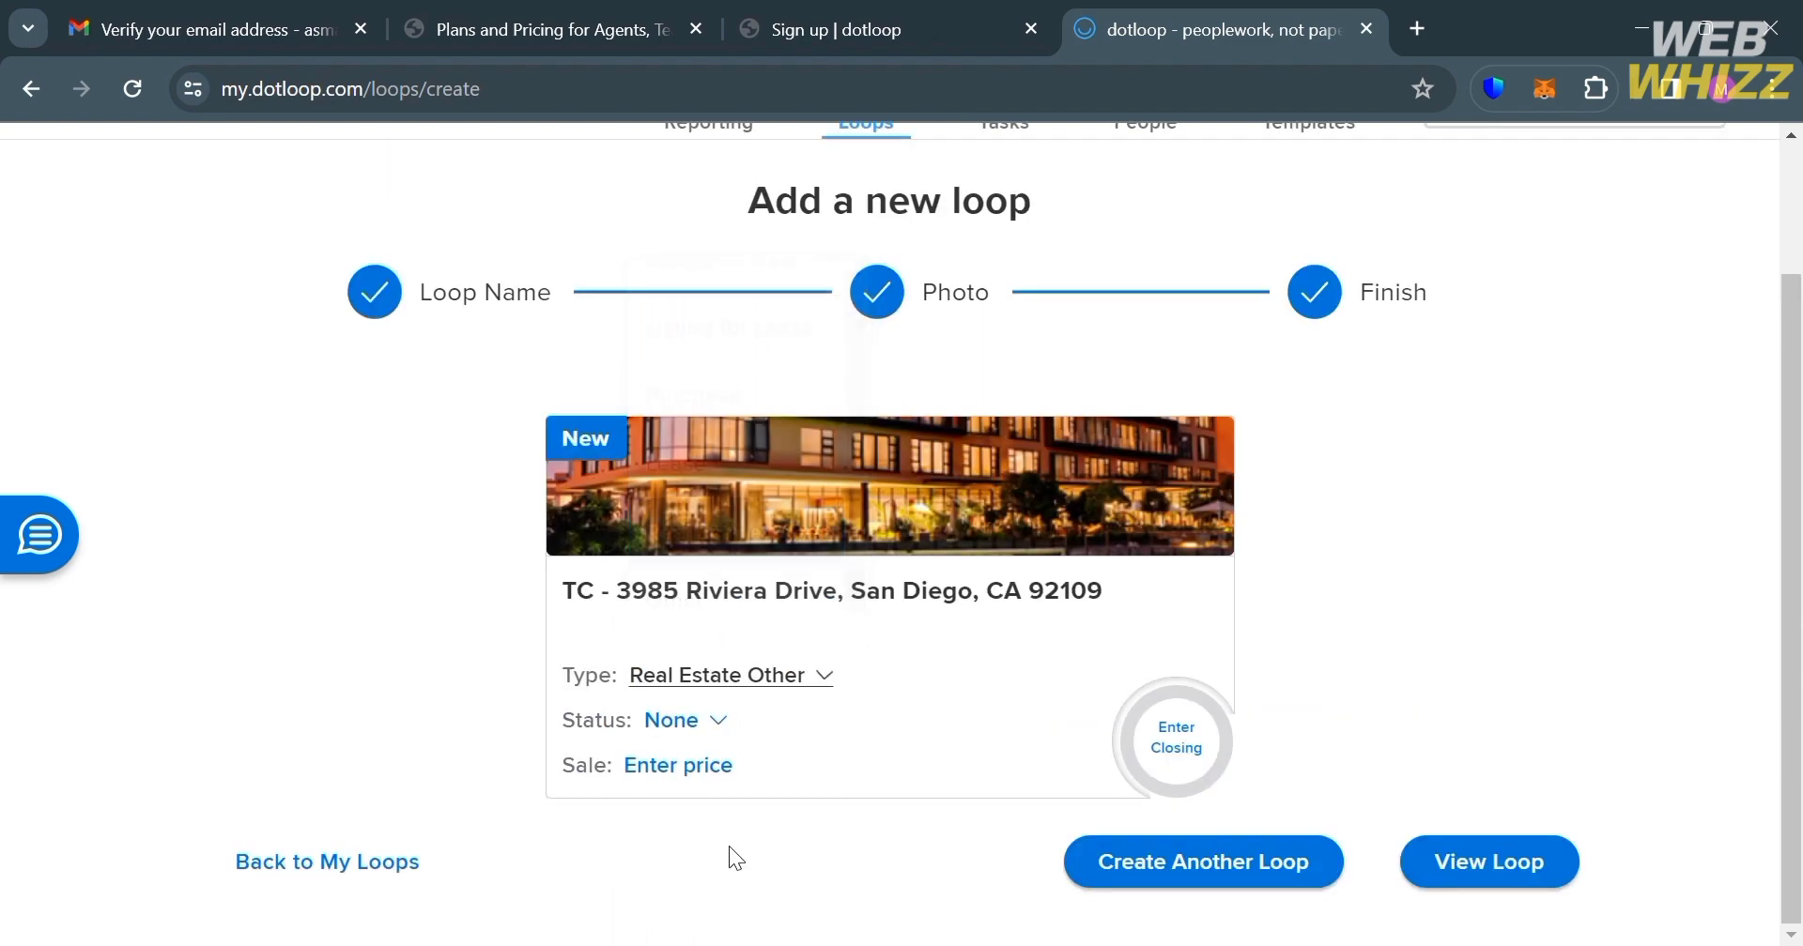
left_click(709, 723)
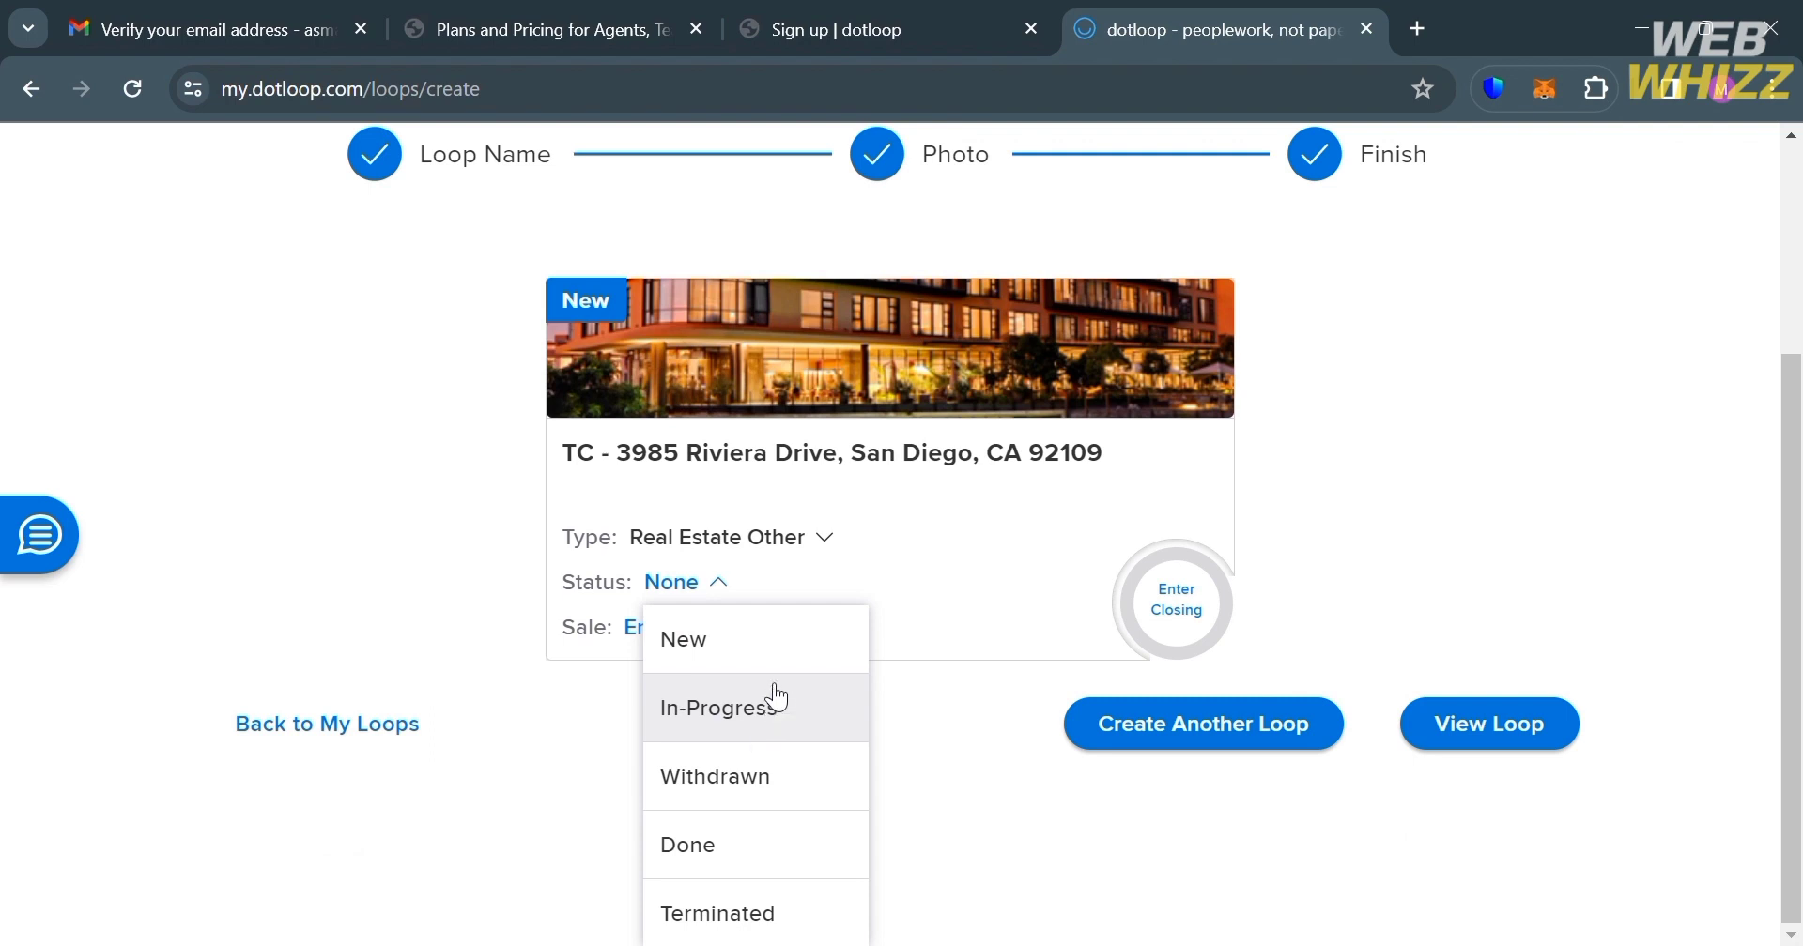
left_click(761, 646)
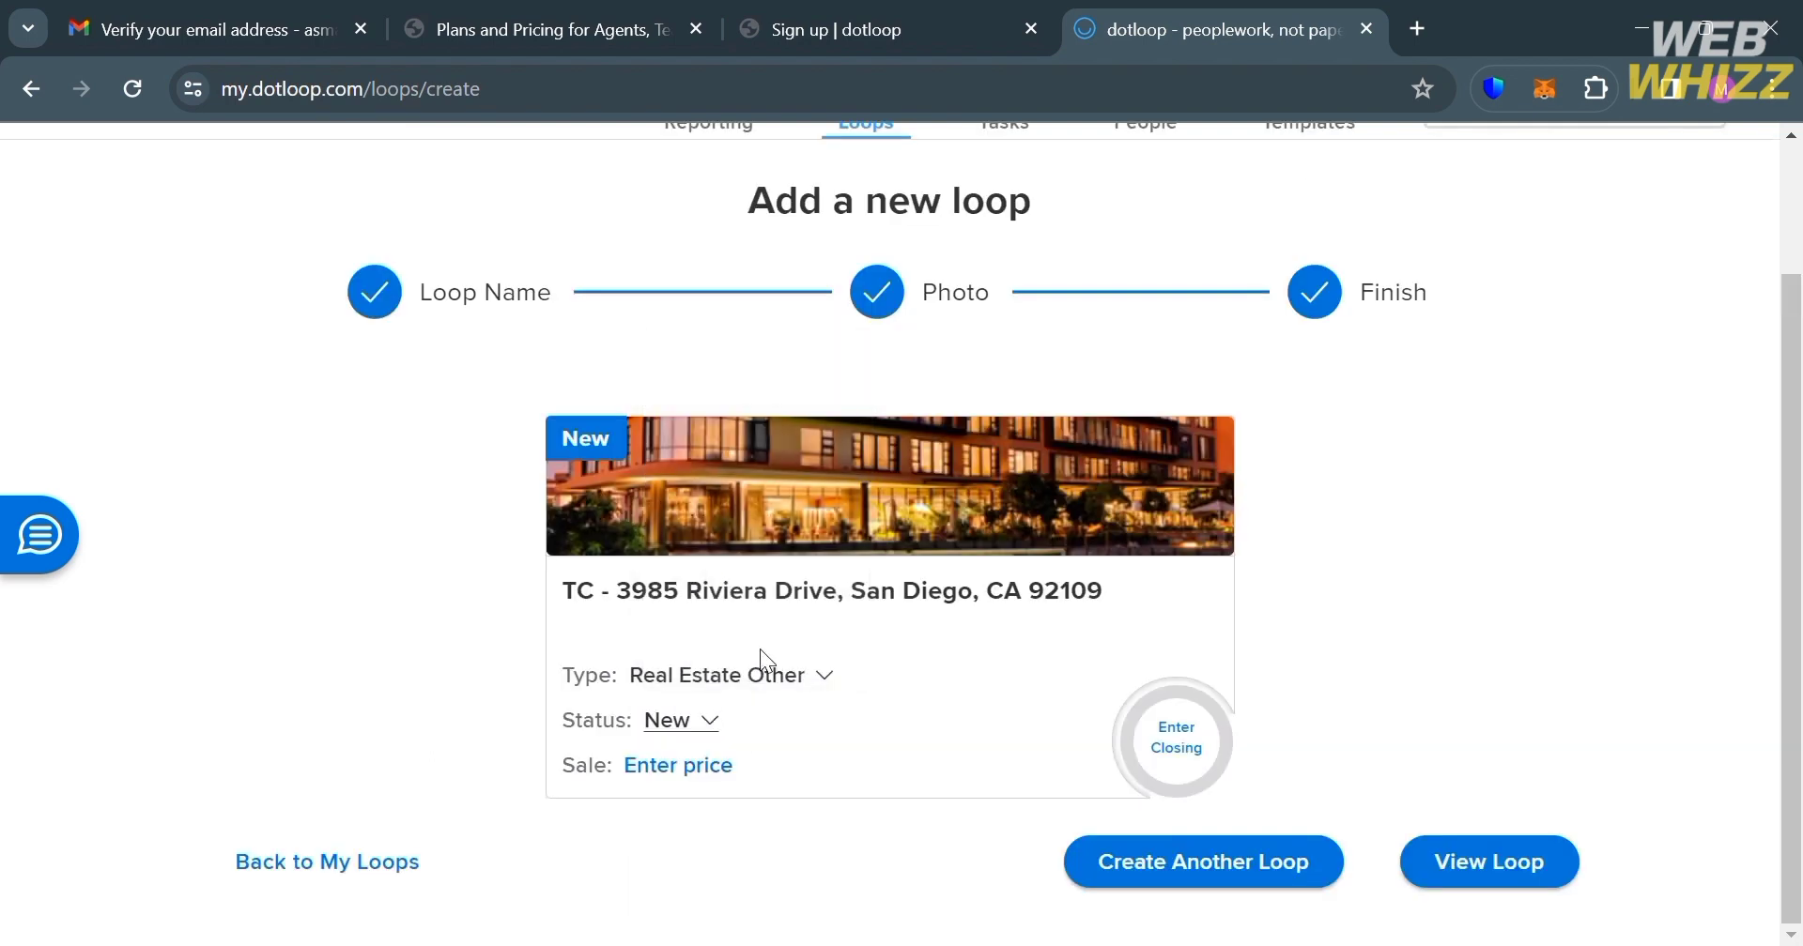
Step: Enter a sale price of $50,000,000 for the loop
left_click(723, 777)
type("500000000")
key("BackSpace")
left_click(808, 831)
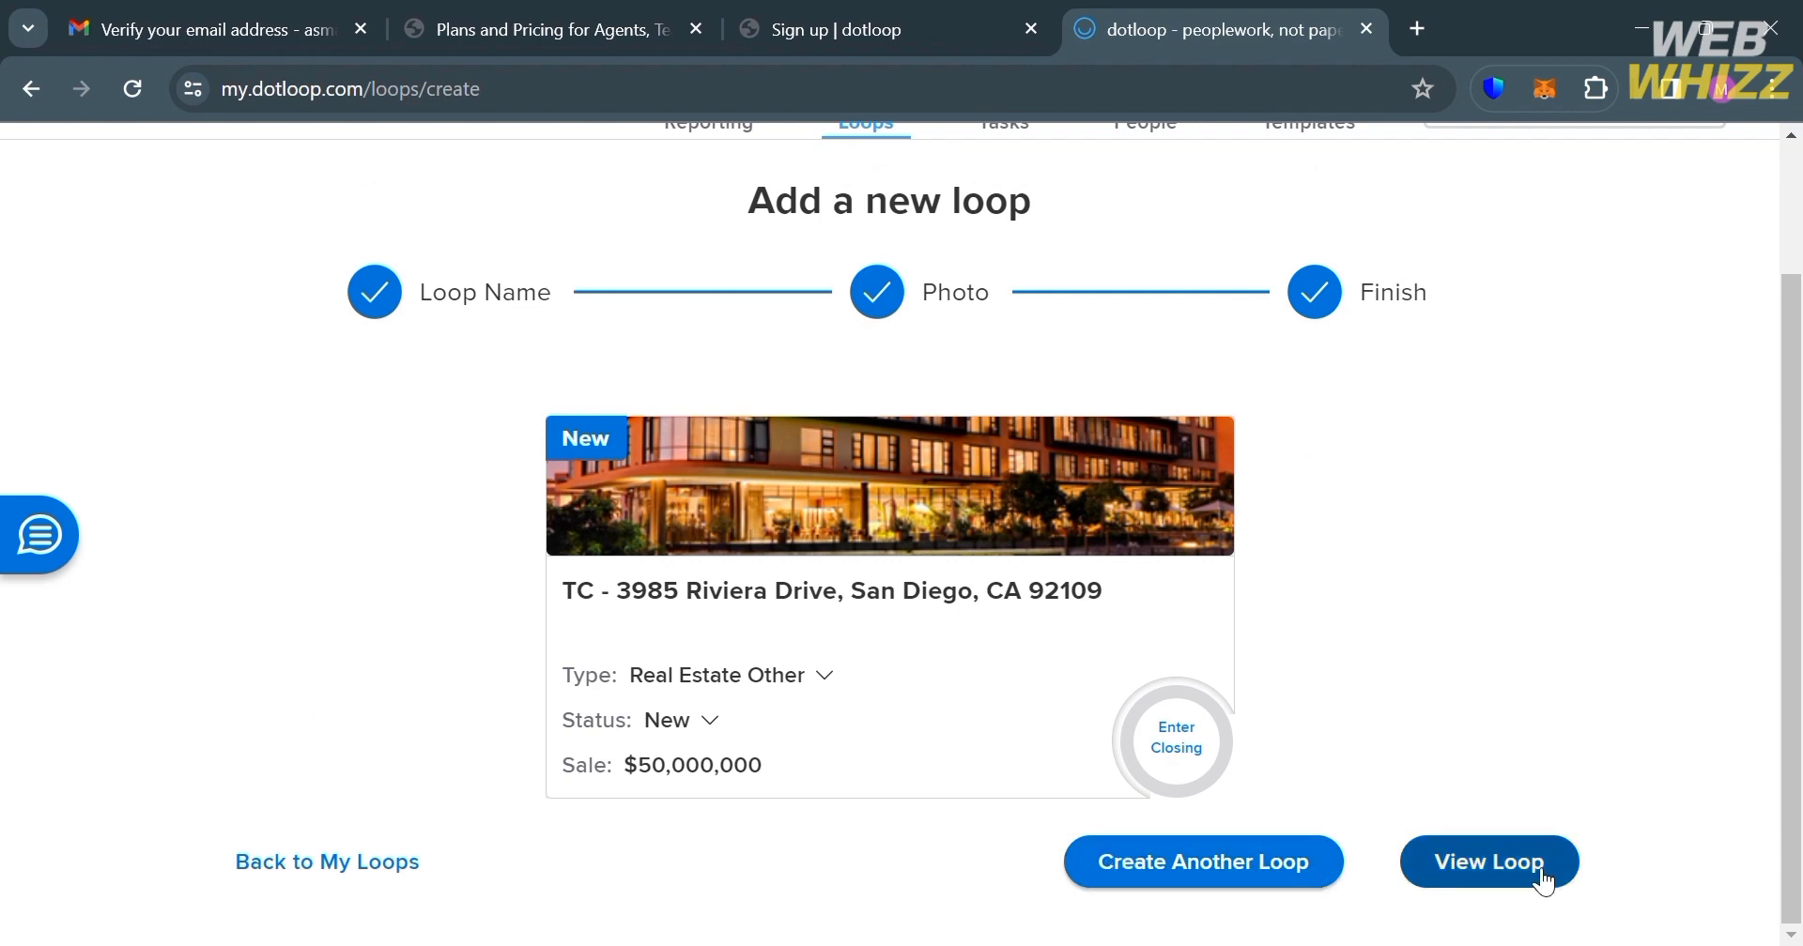
left_click(1491, 864)
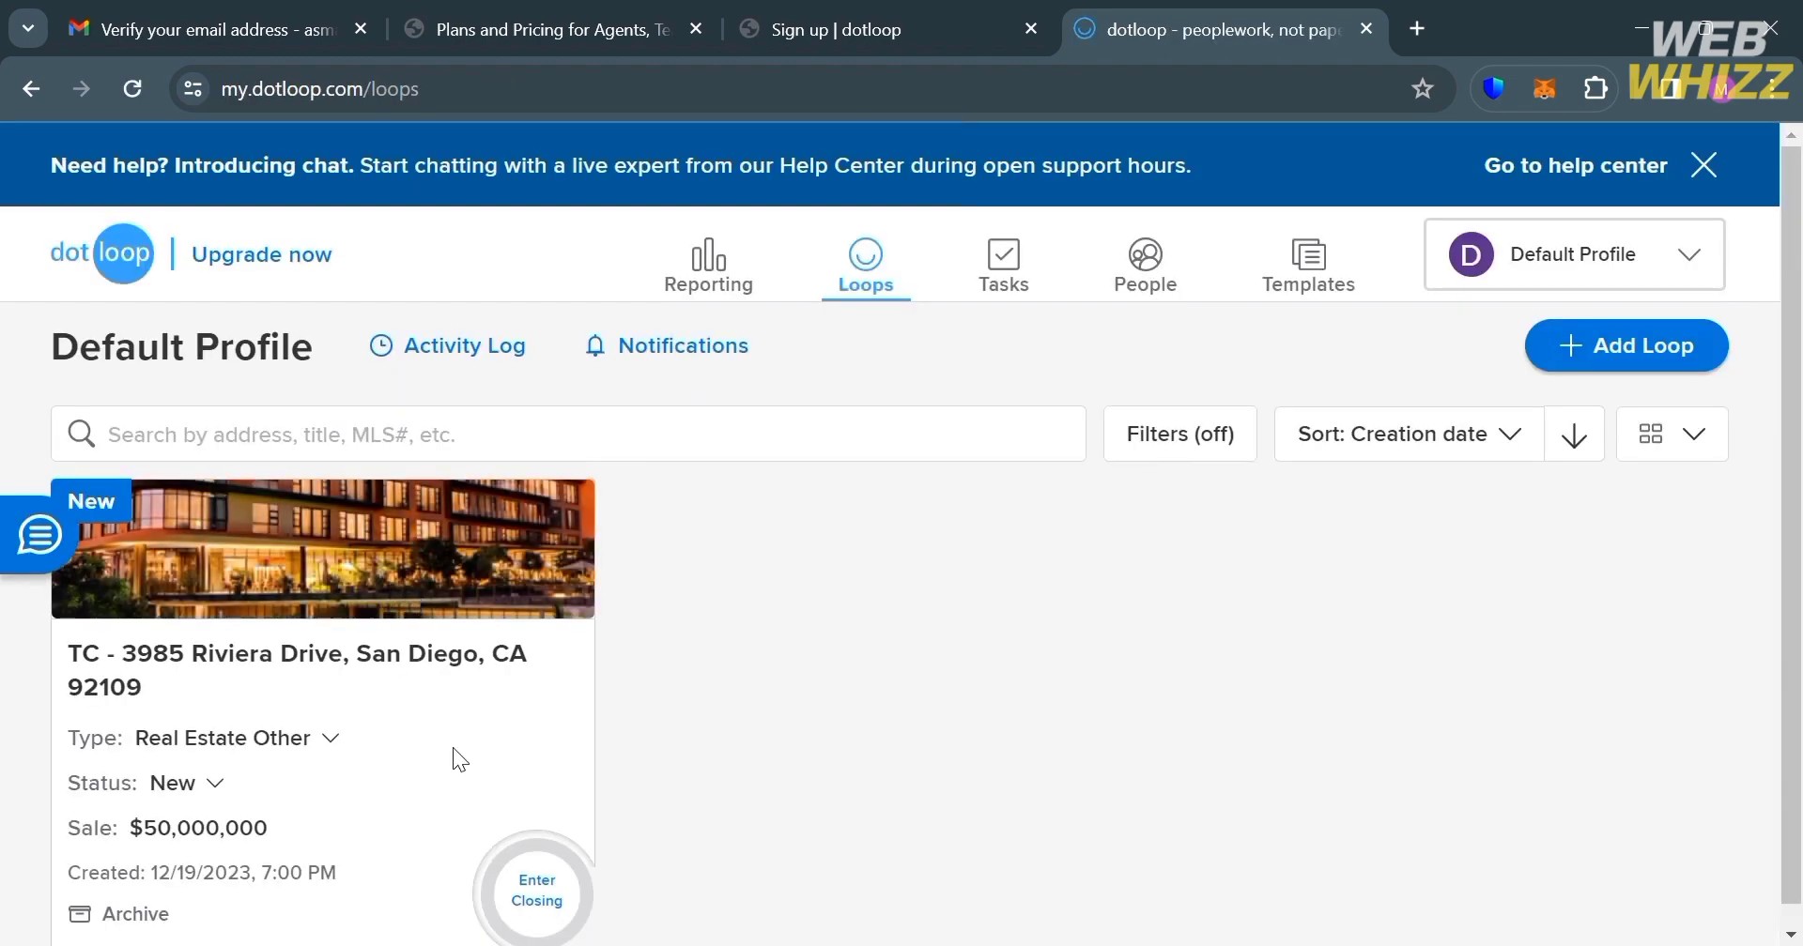
scroll(639, 742, "down", 1)
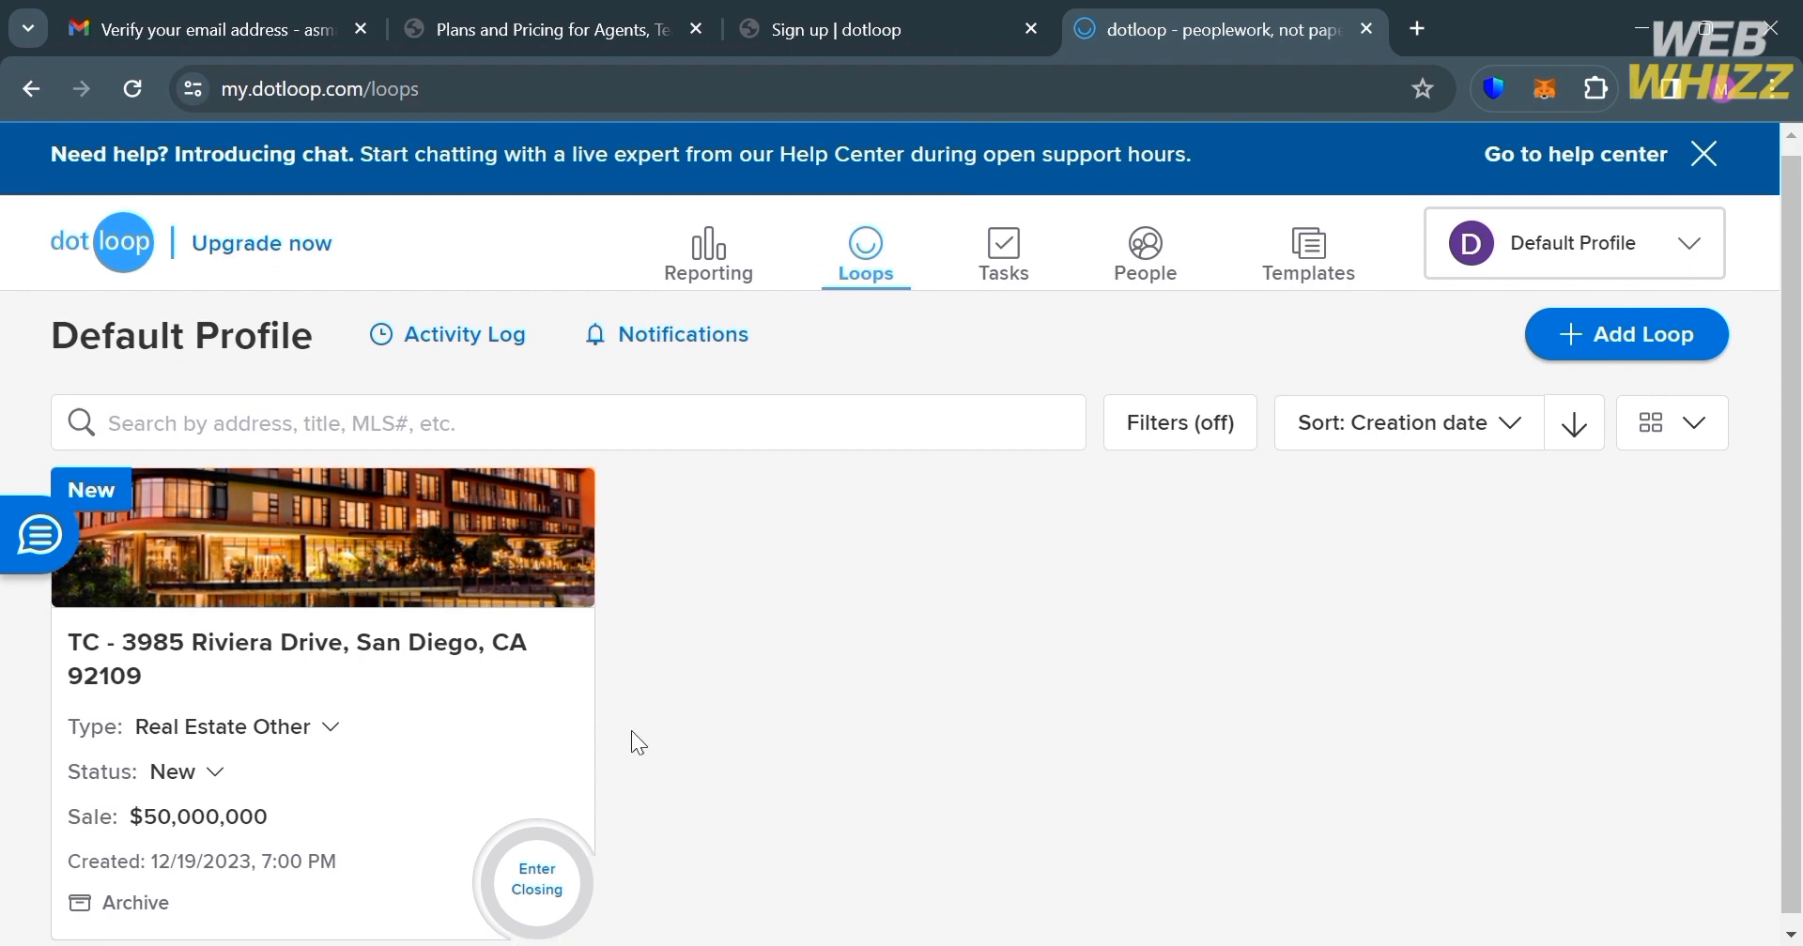